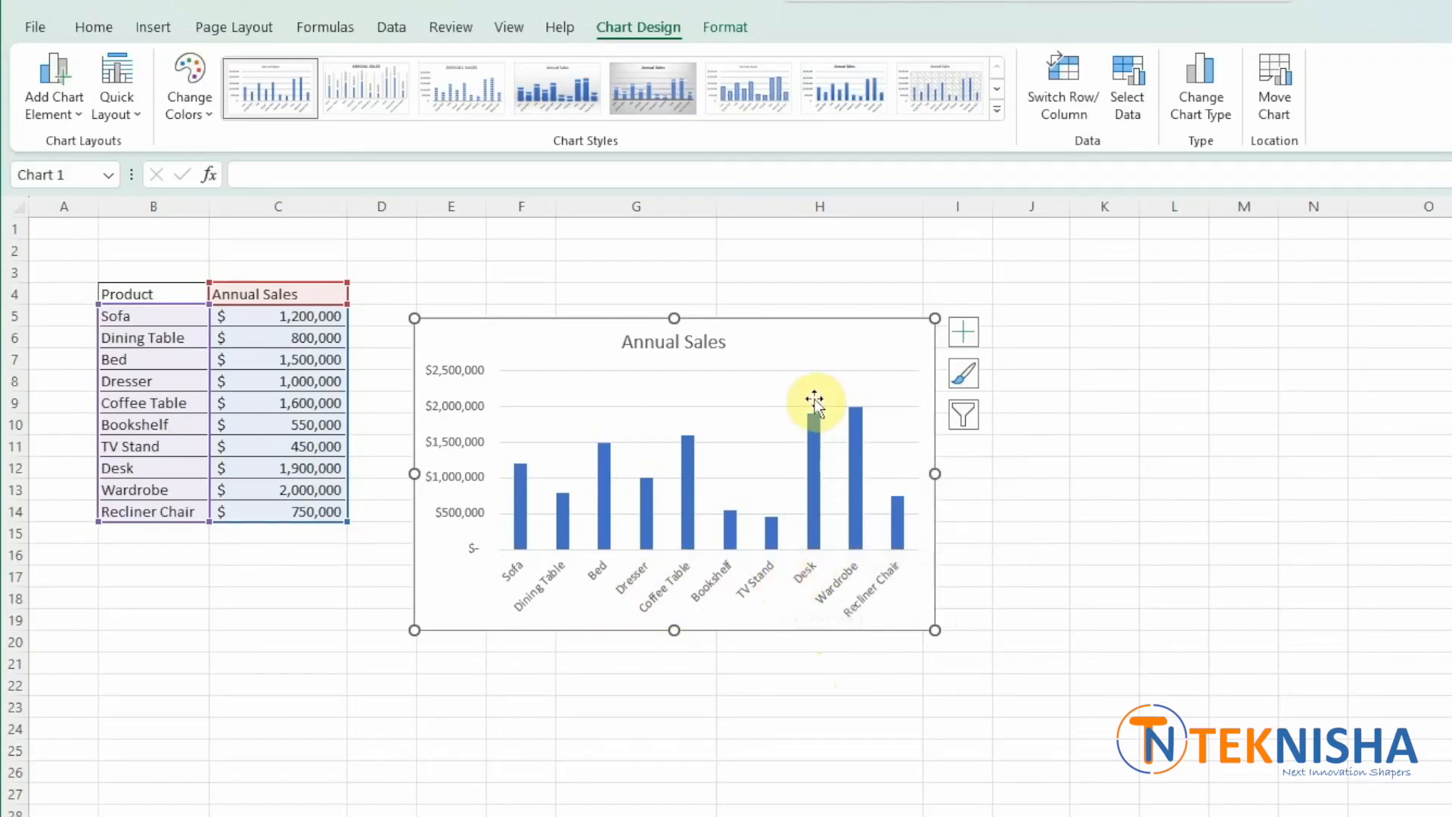
# - Delete the Annual Sales column chart from the sheet
pyautogui.click(800, 337)
pyautogui.press('Delete')
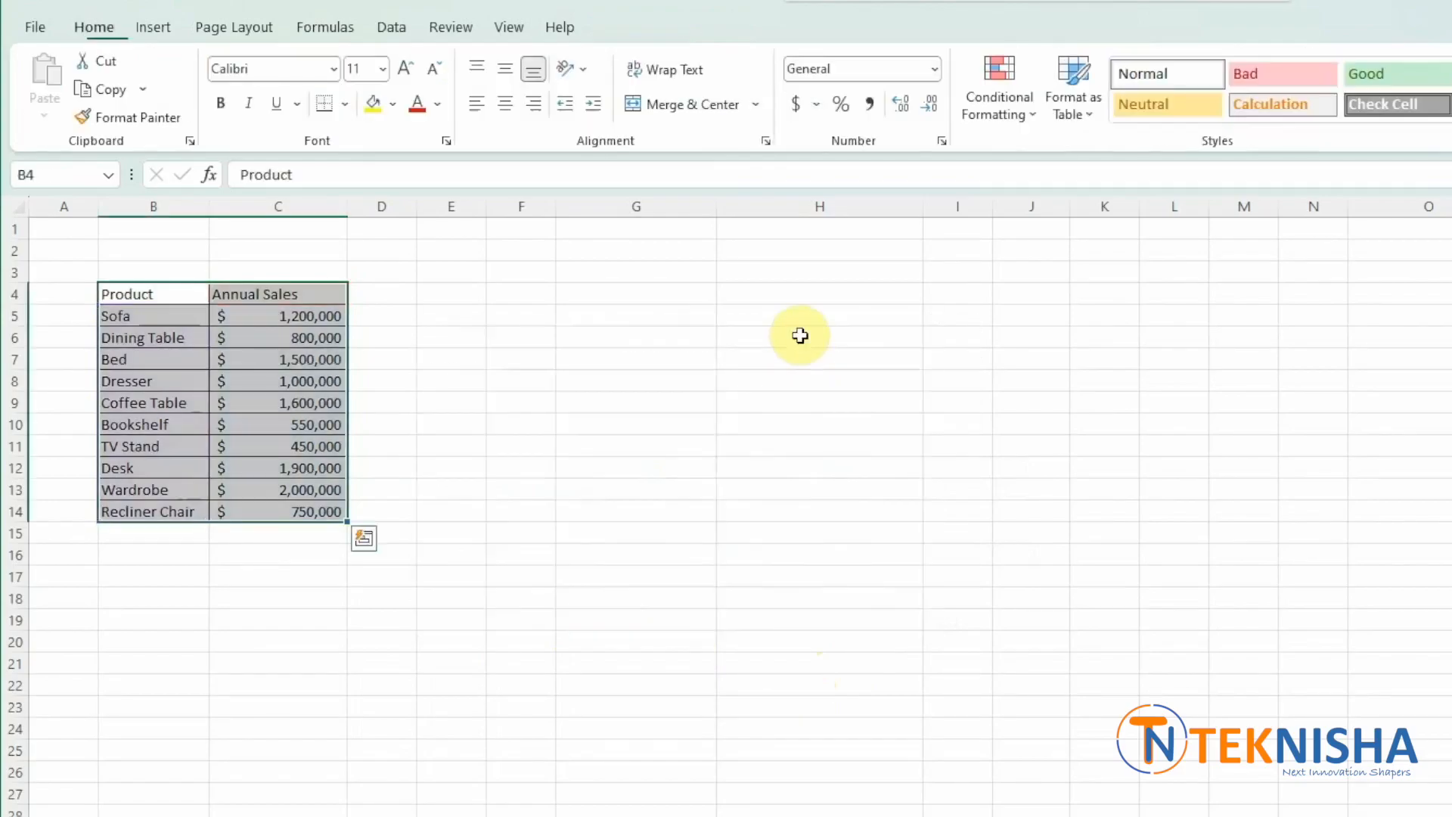
pyautogui.click(566, 537)
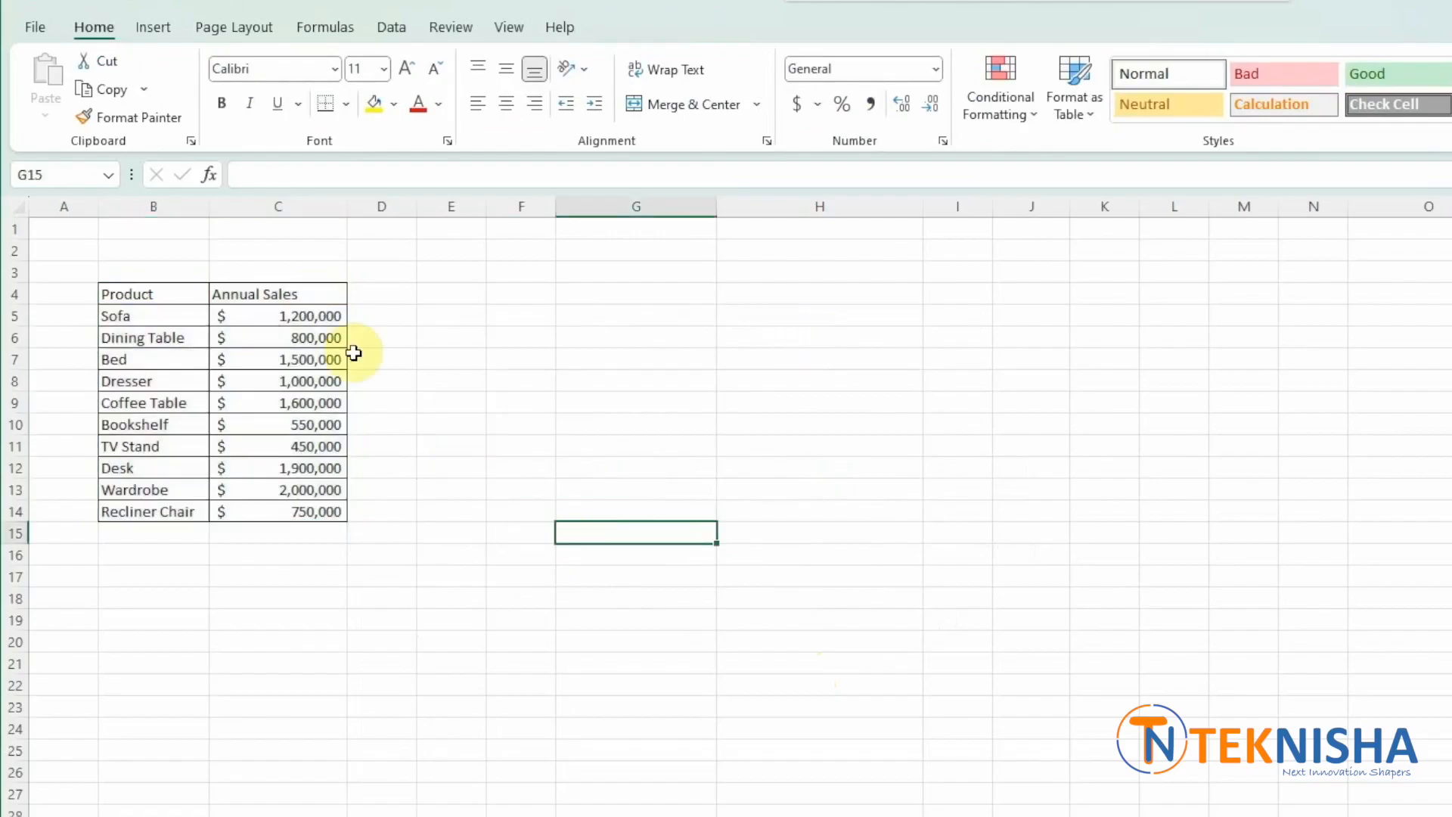
# - Enter the column header Rank in cell D4 beside Annual Sales
pyautogui.click(394, 294)
pyautogui.write('Rank')
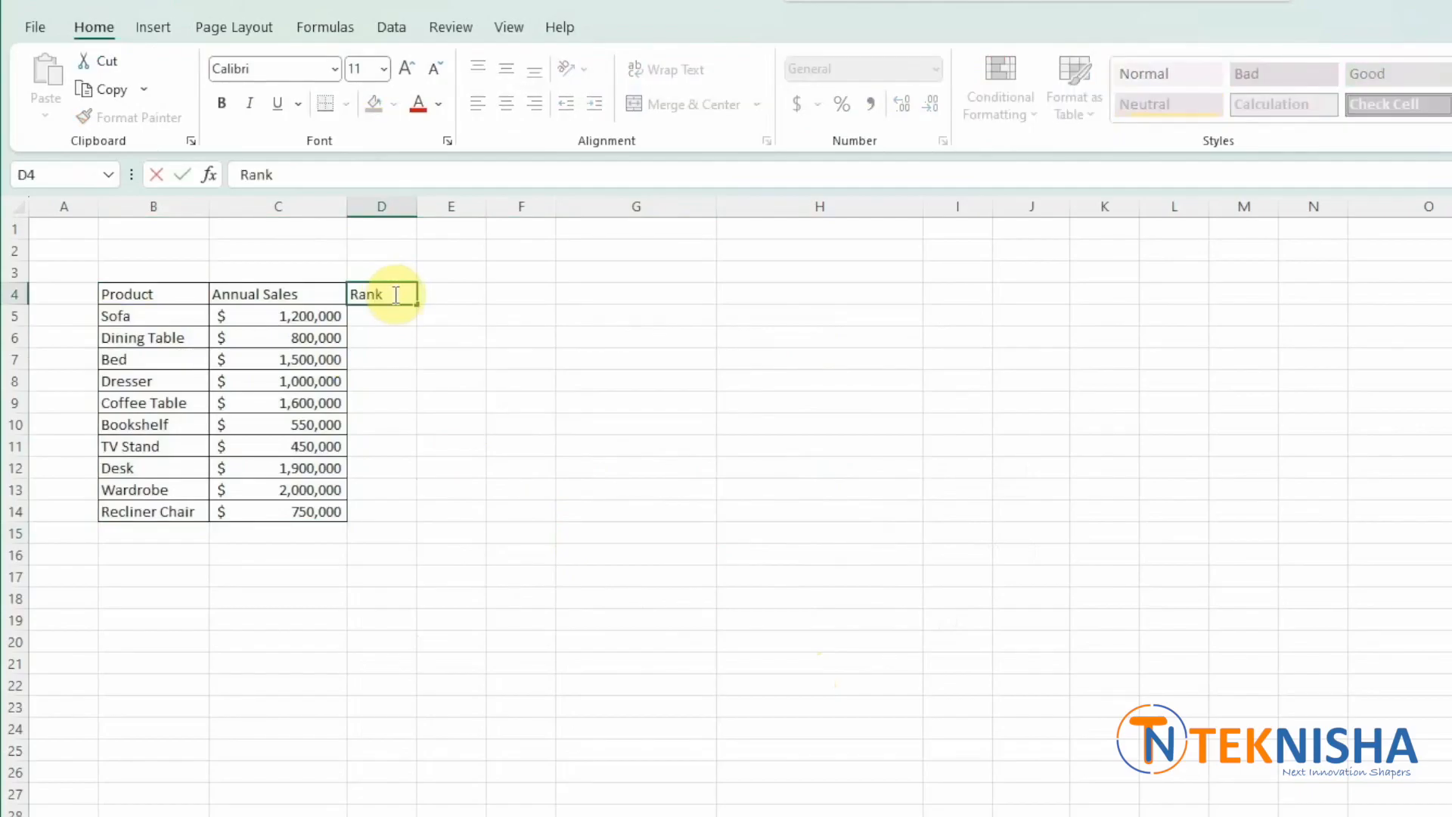
pyautogui.press('Return')
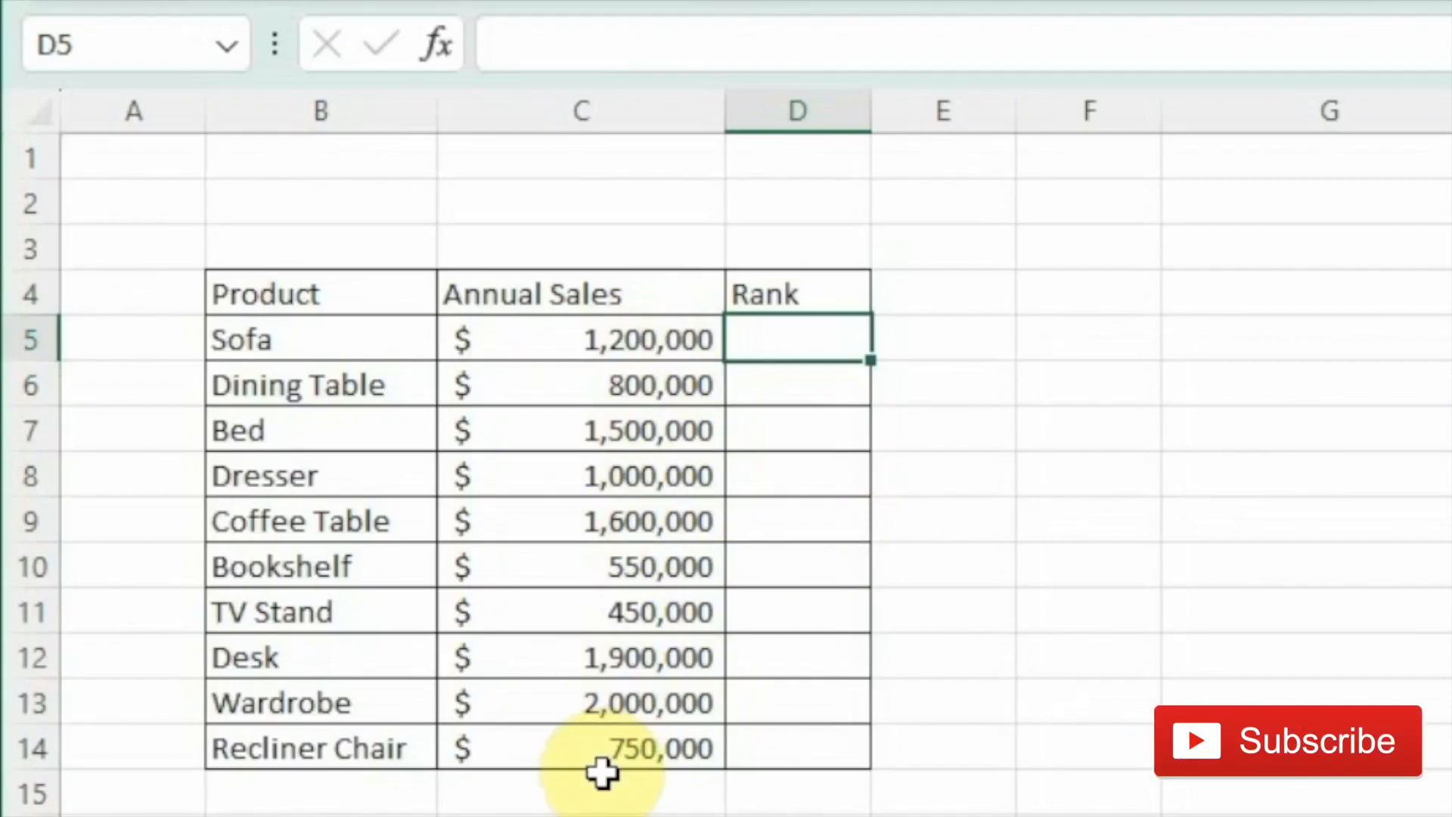
# - Enter the formula =RANK(C5,$C$5:$C$14,0) in D5 to rank the Sofa's sales in descending order
pyautogui.write('=')
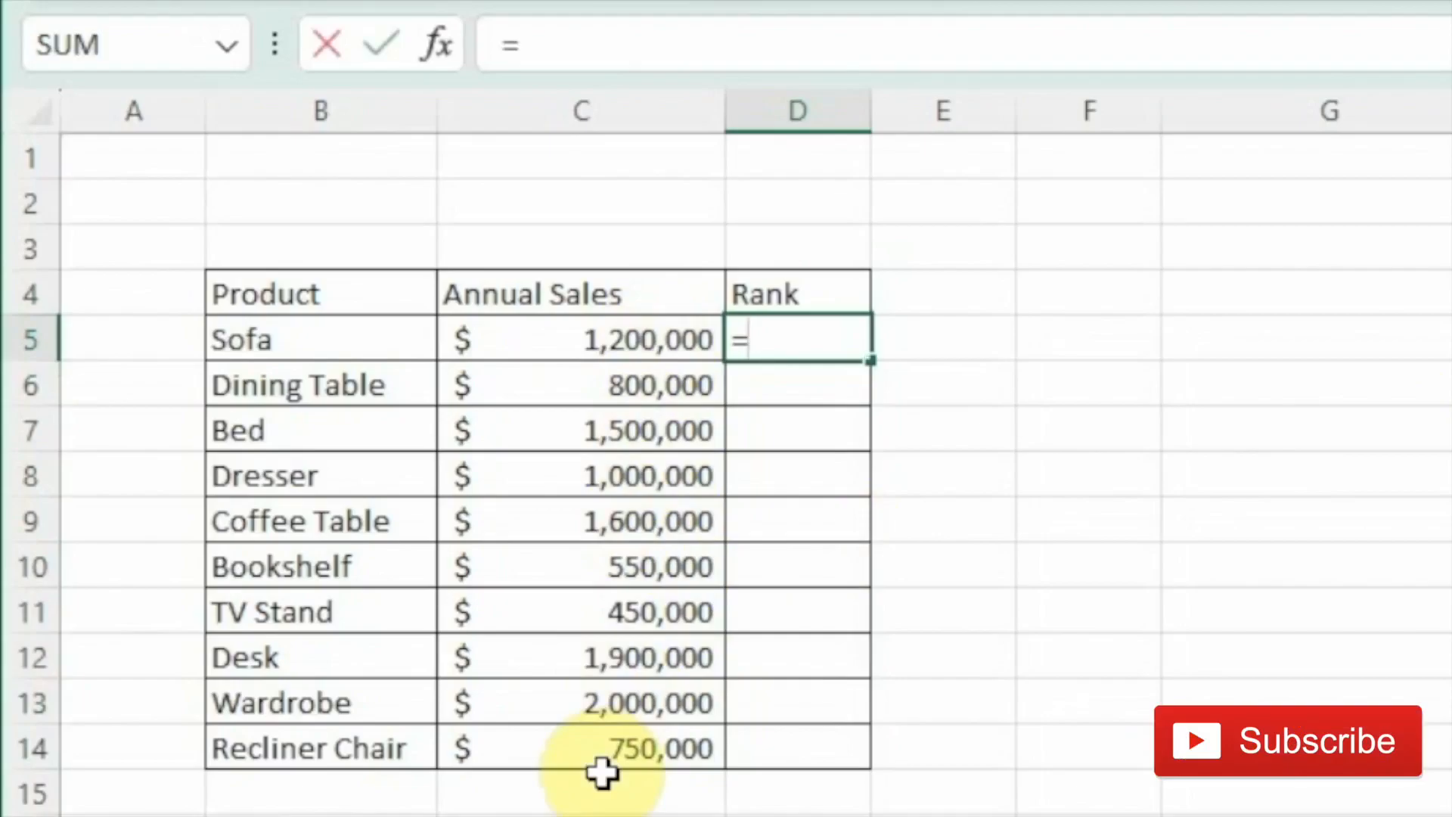
pyautogui.write('rank')
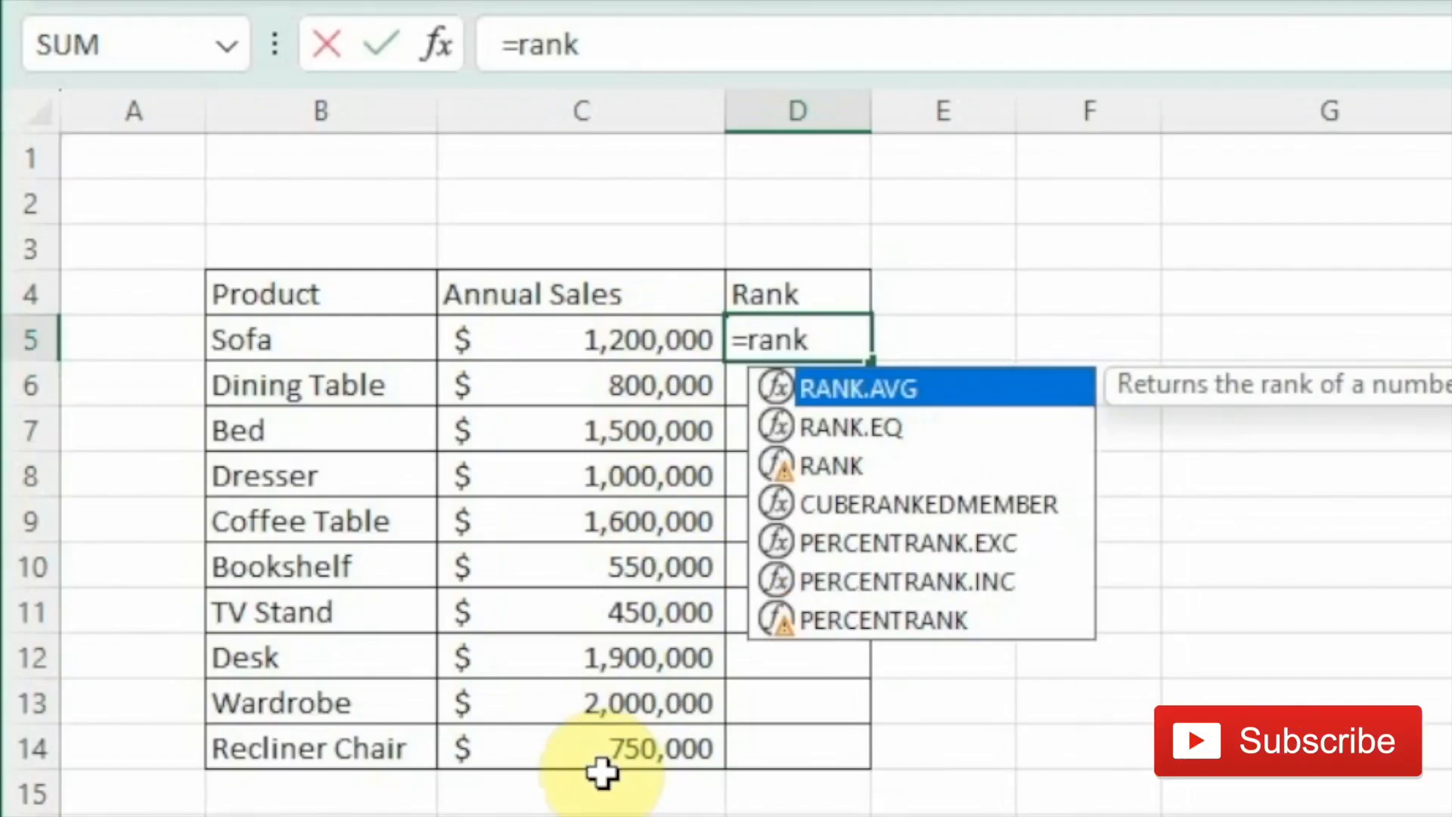
pyautogui.write('(')
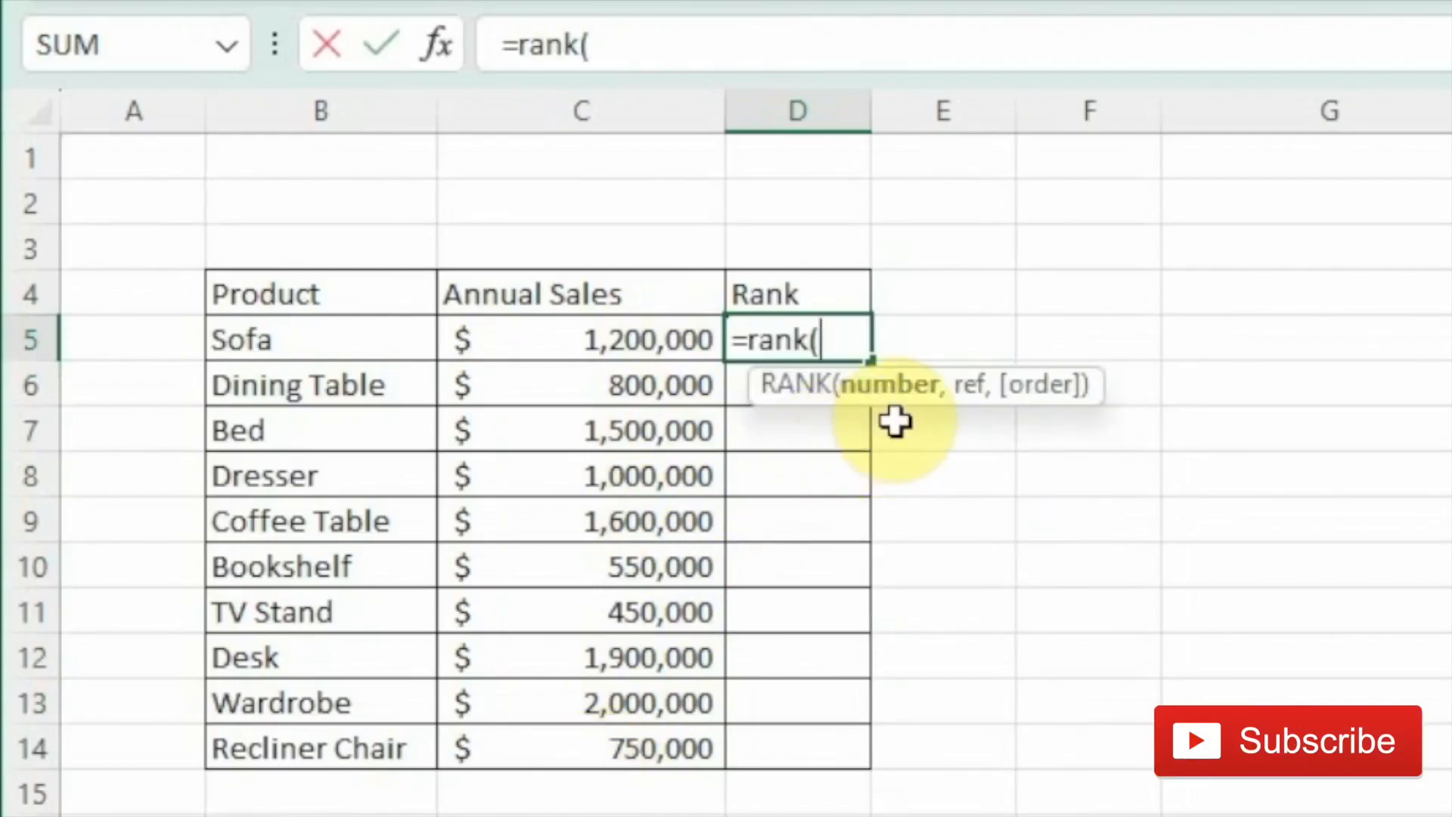
pyautogui.click(593, 342)
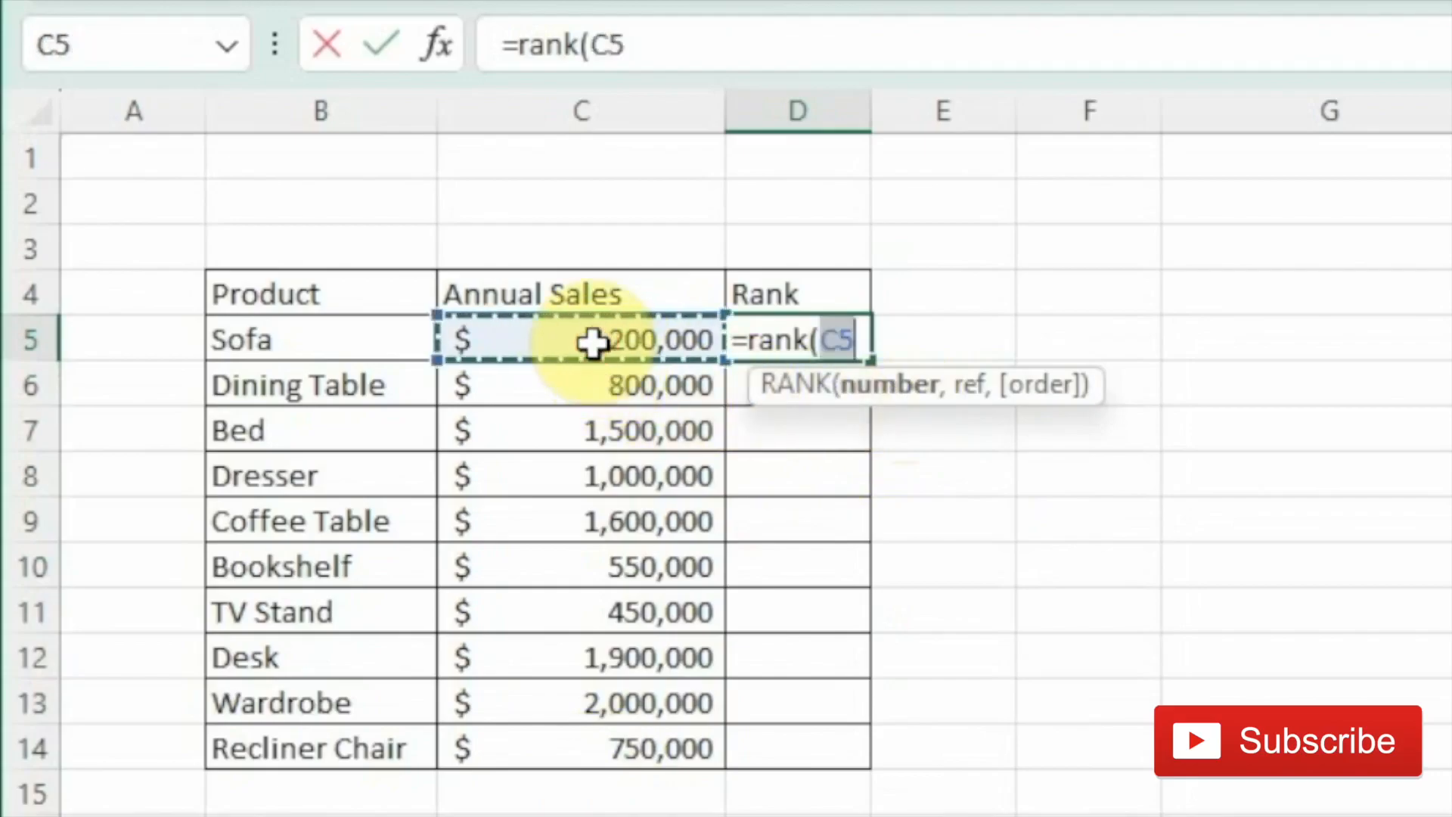
pyautogui.write(',')
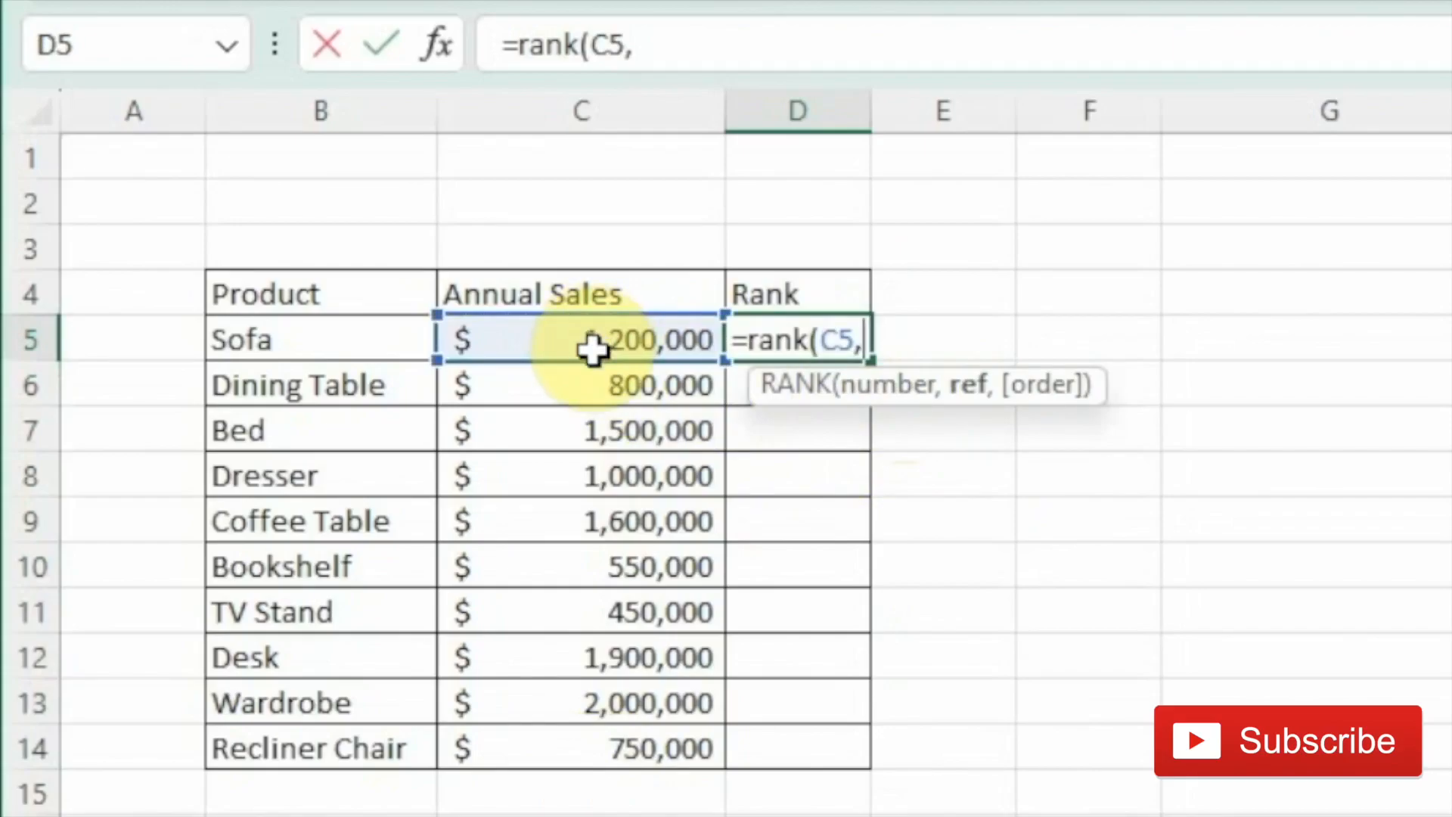
pyautogui.moveTo(593, 329); pyautogui.dragTo(545, 752)
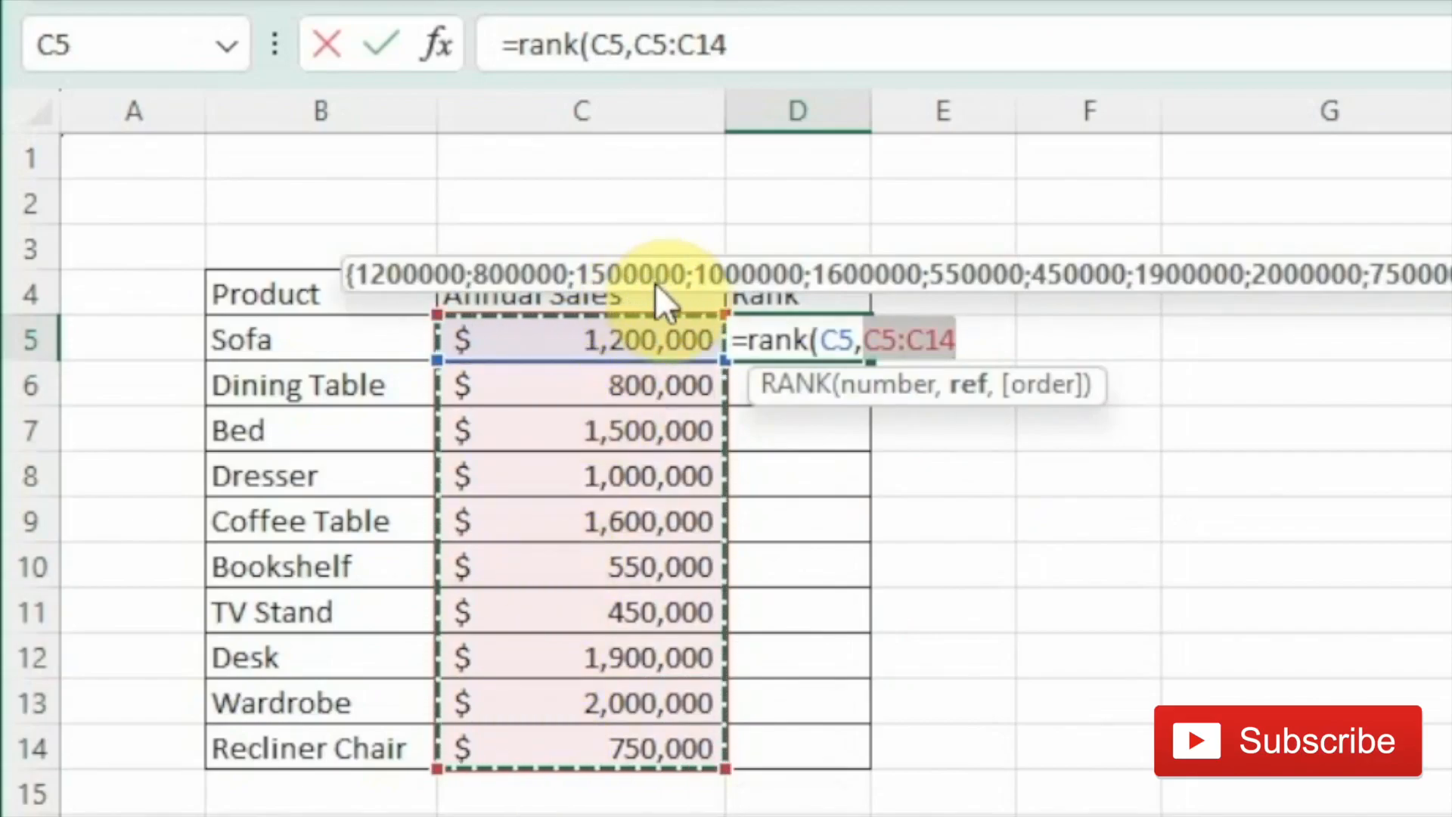
pyautogui.press('F4')
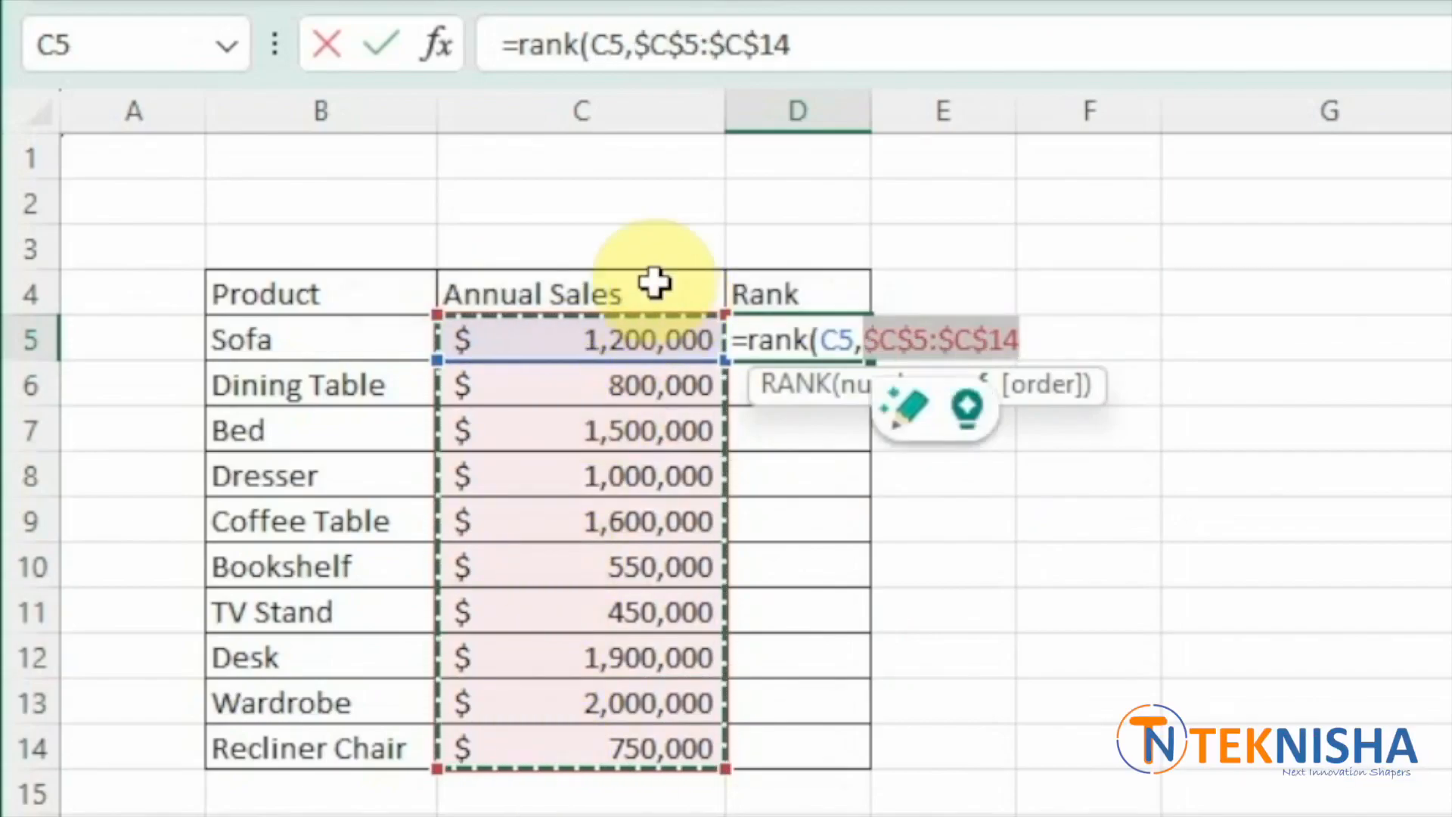
pyautogui.write(',')
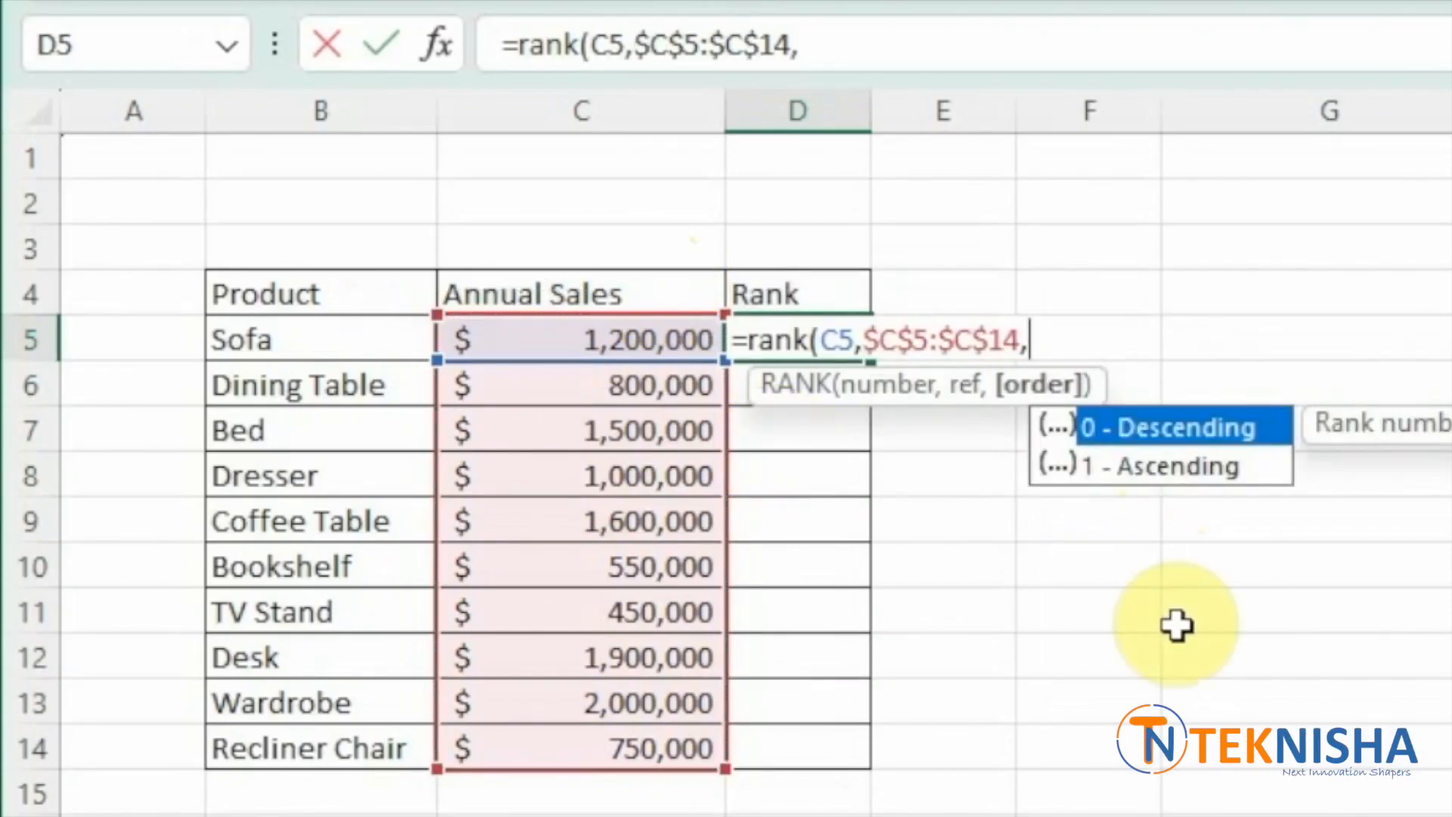
pyautogui.write('0)')
pyautogui.press('Return')
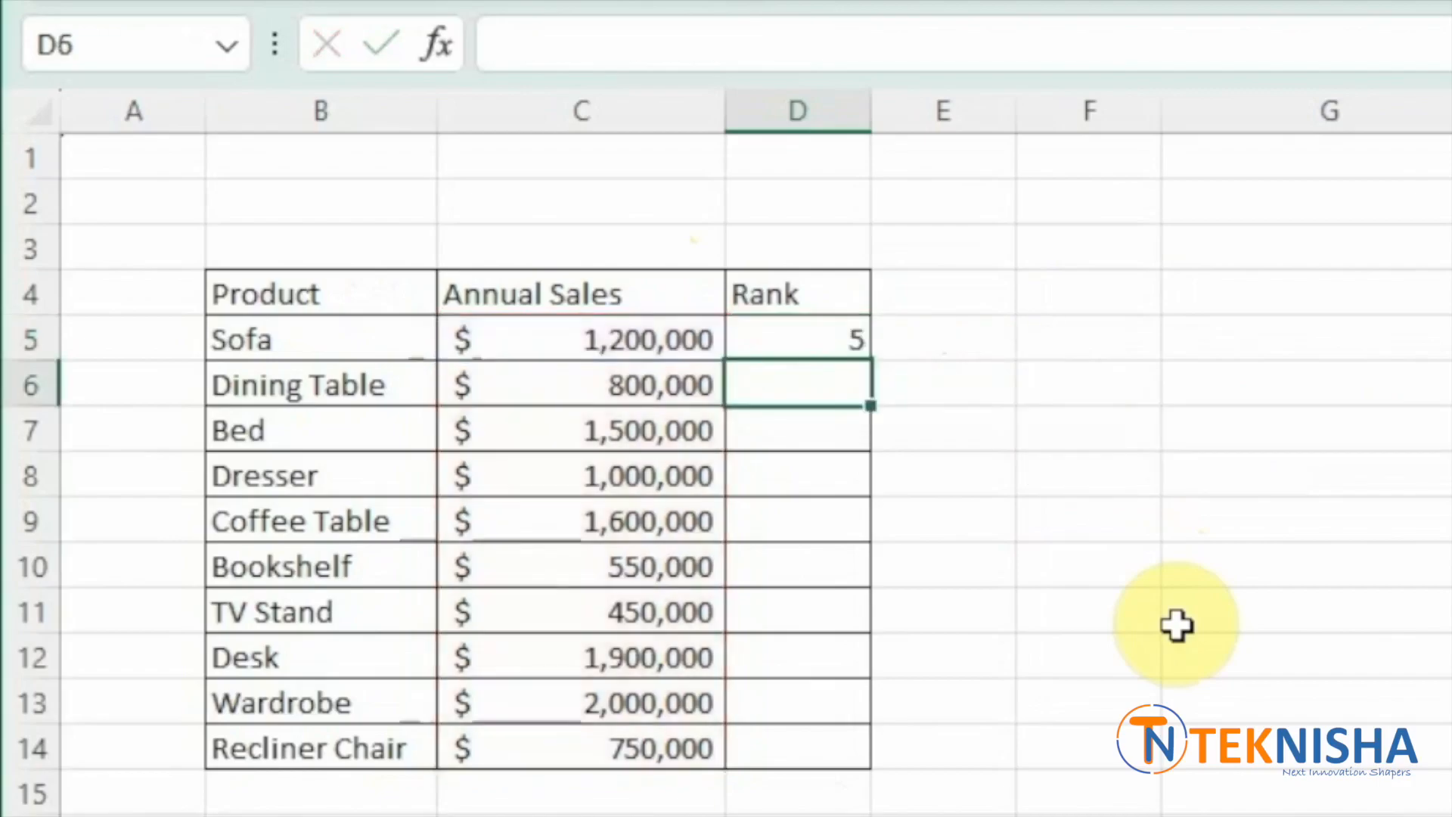
# - Fill the rank formula from D5 down to D14 and inspect the copied formula in D13
pyautogui.click(790, 337)
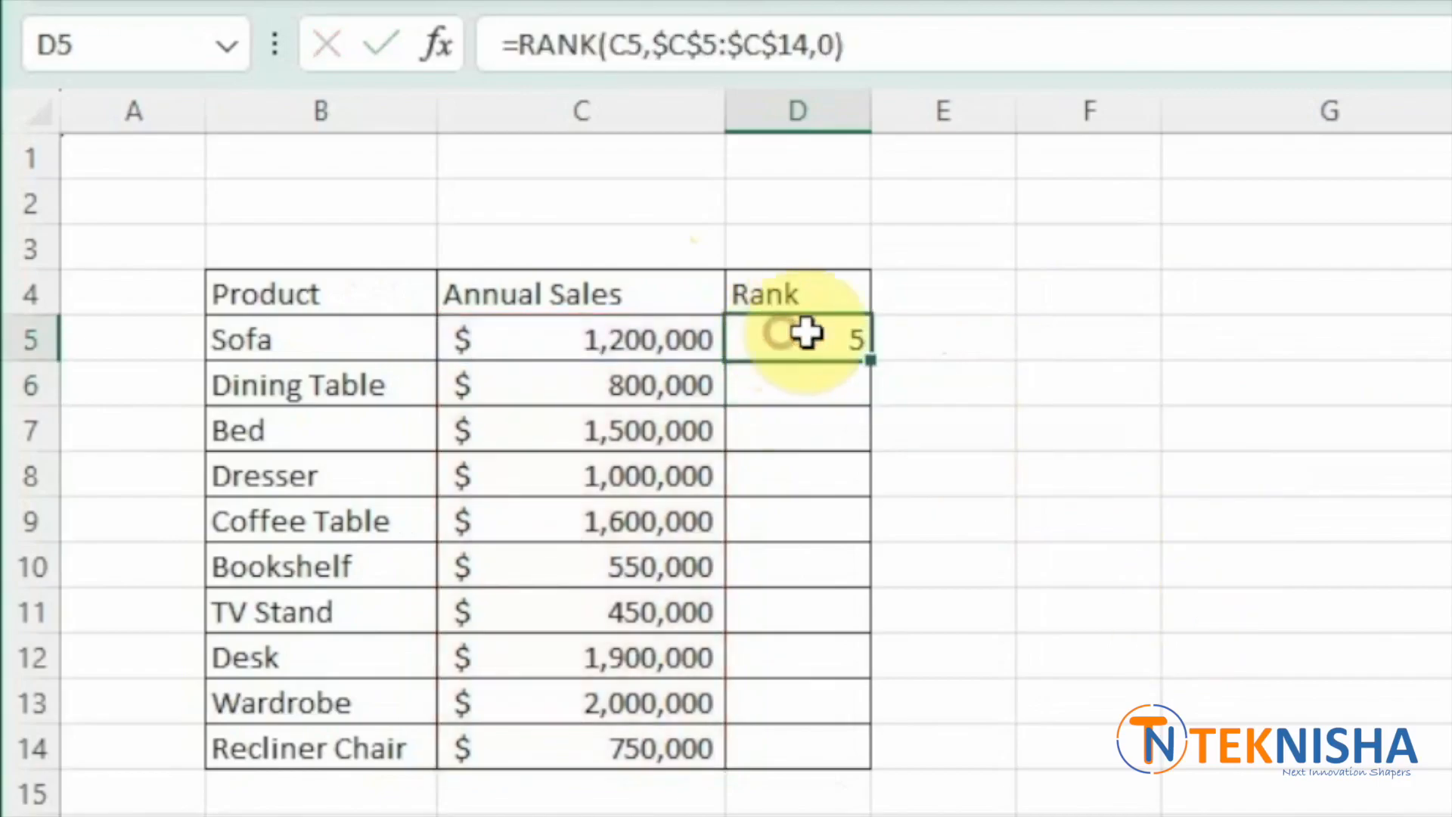
pyautogui.moveTo(878, 361); pyautogui.dragTo(871, 765)
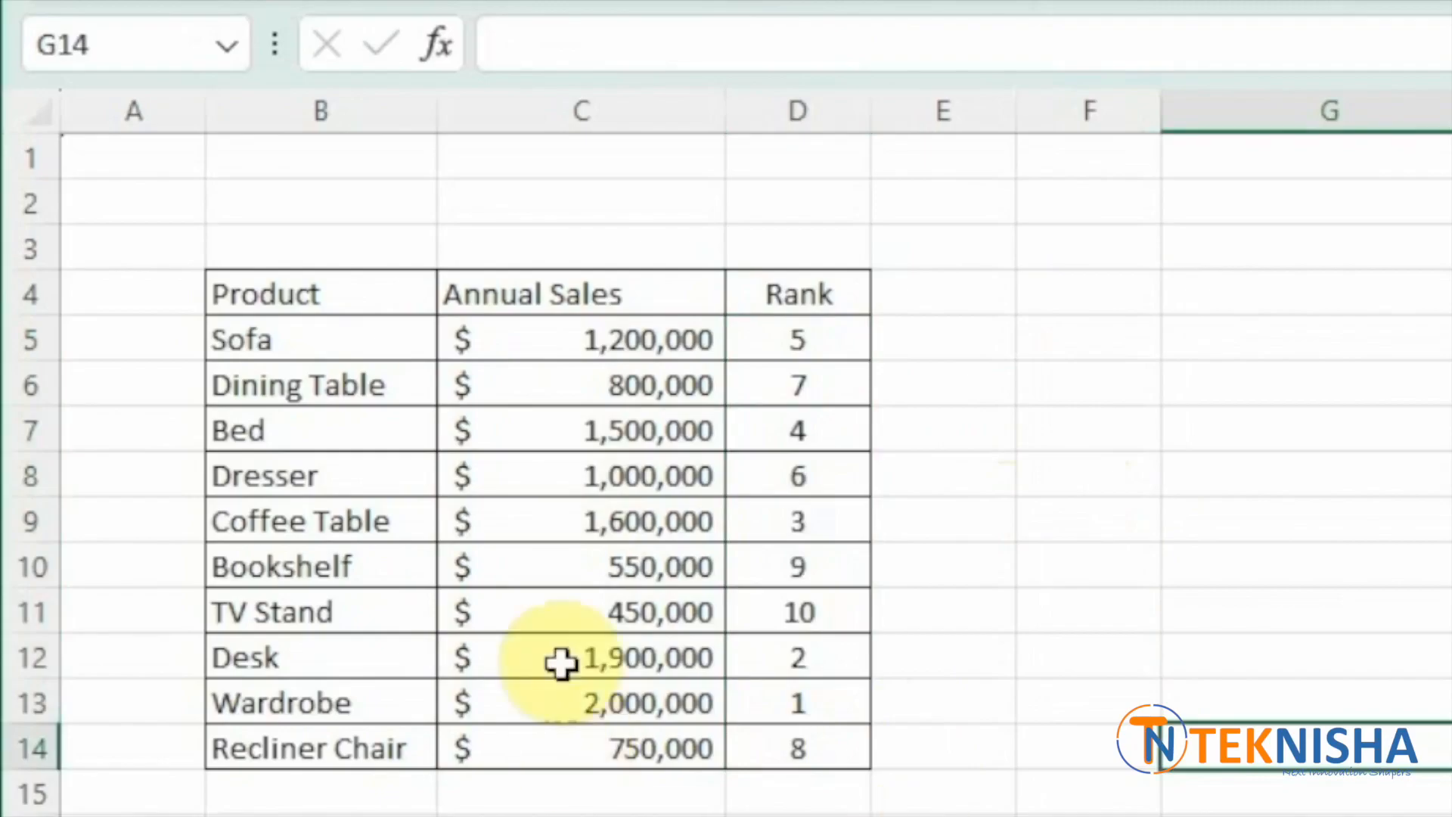
pyautogui.click(803, 711)
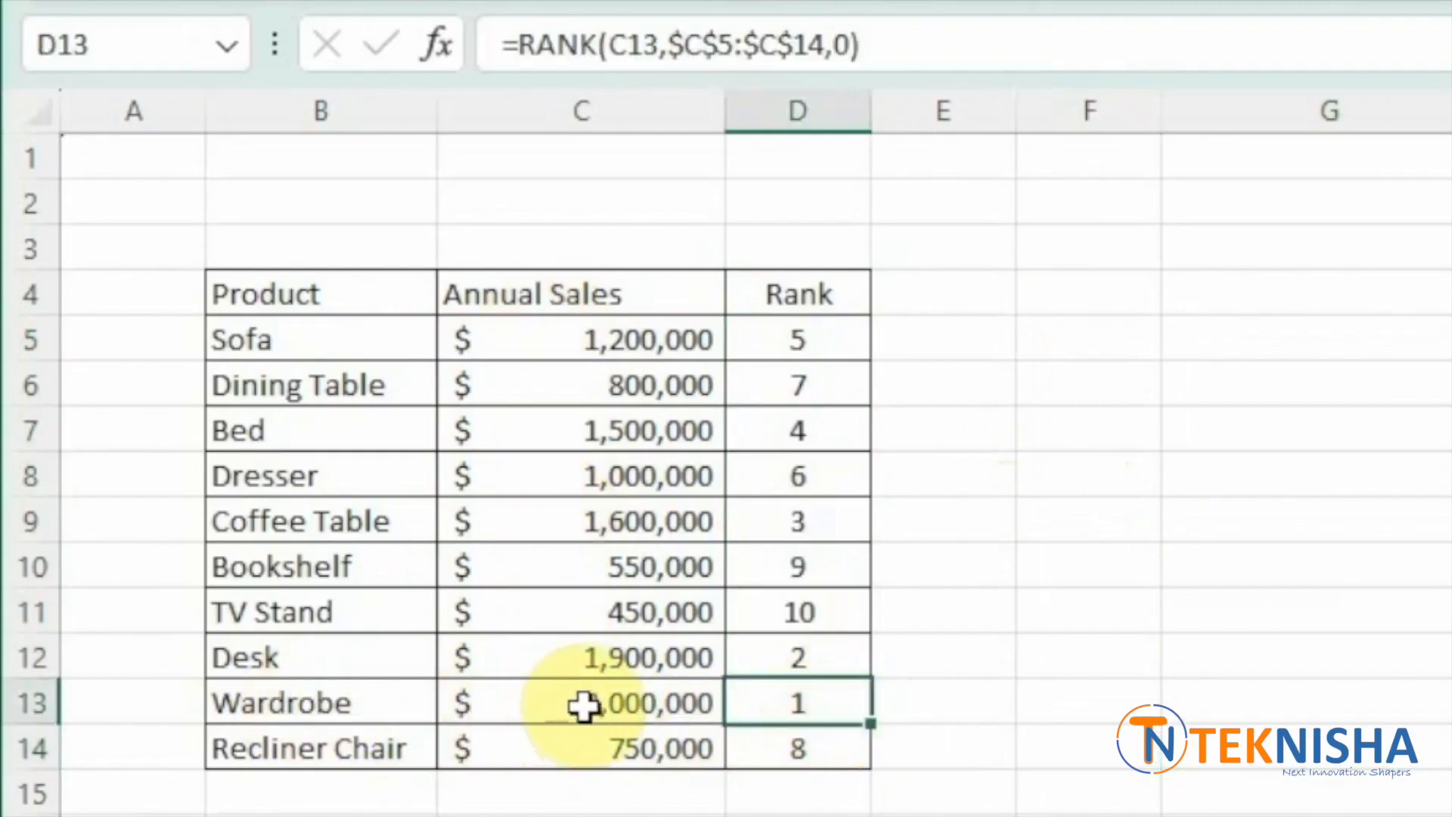
pyautogui.click(580, 704)
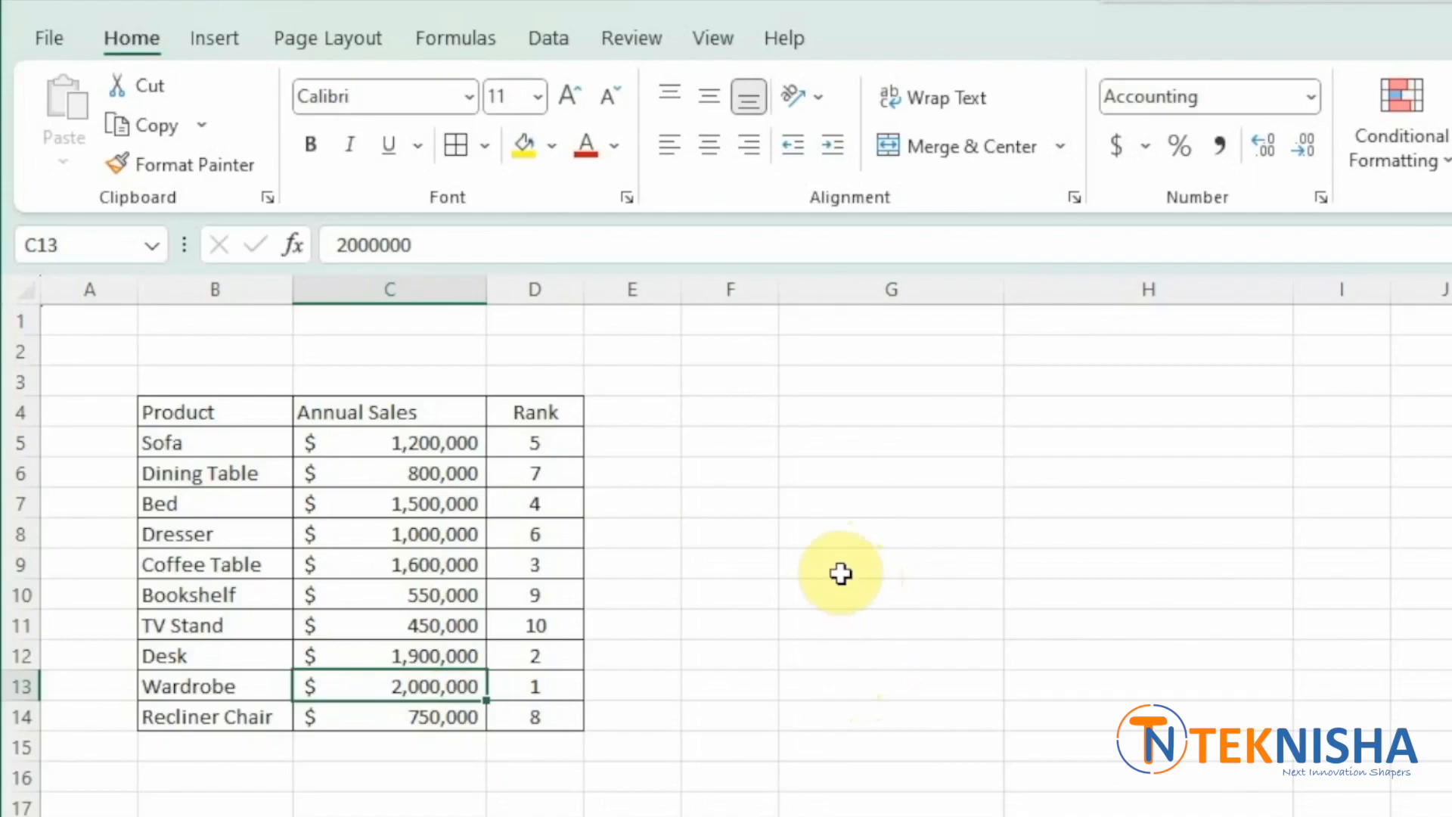
# - Enter the header Rank in G4 and the numbers 1 to 5 in G5 through G9
pyautogui.click(815, 413)
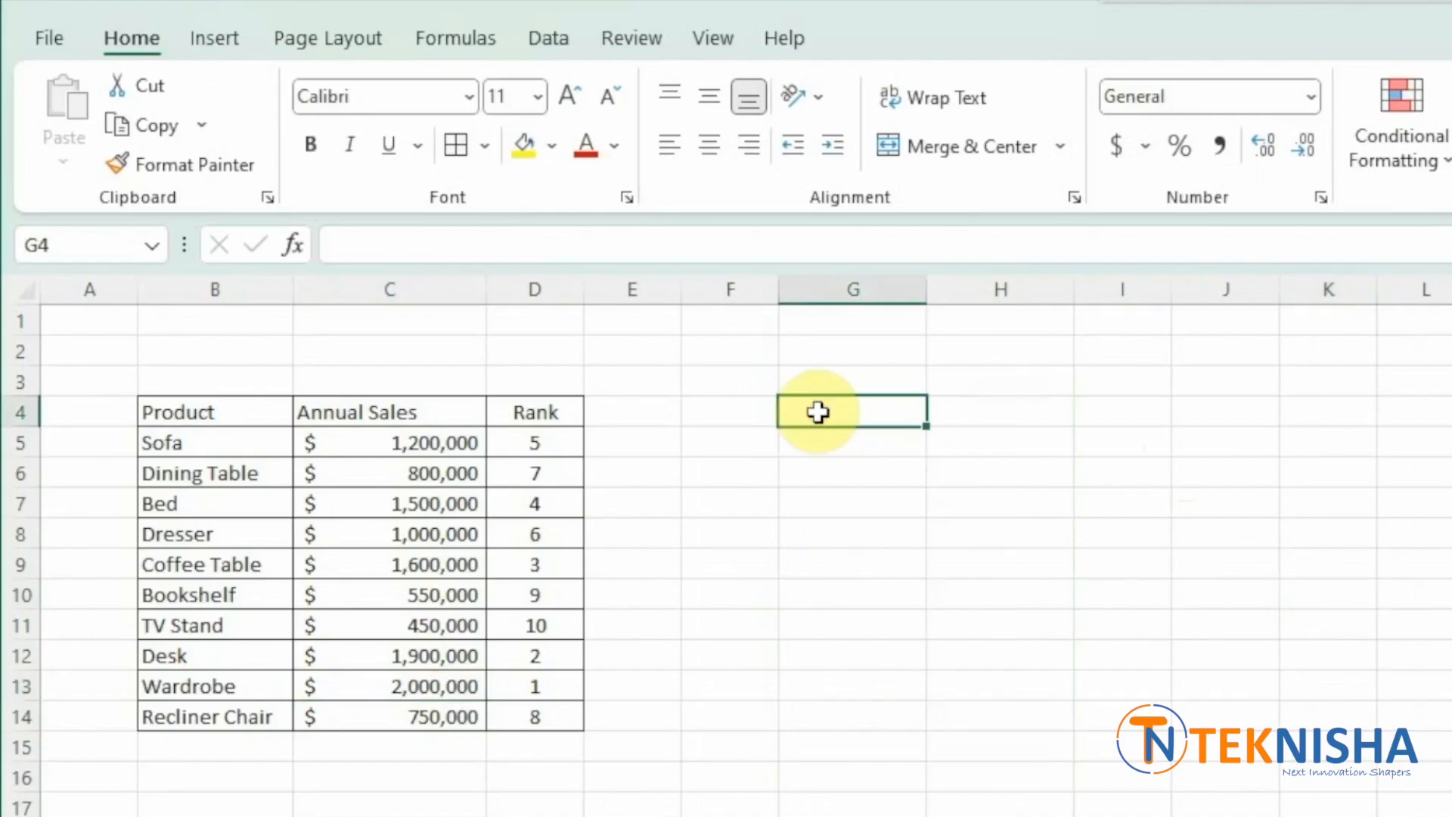
pyautogui.write('Ran')
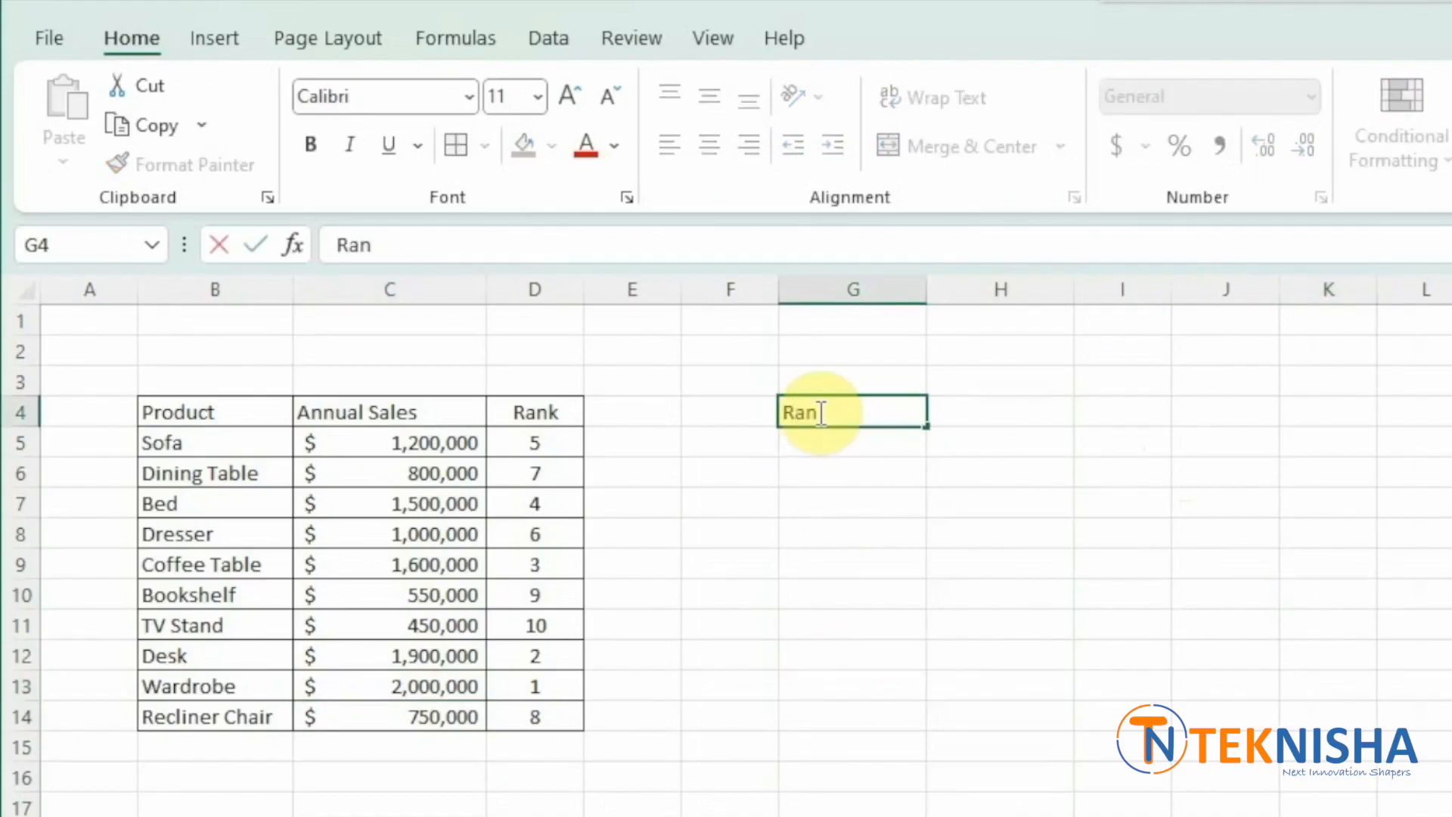
pyautogui.press('Return')
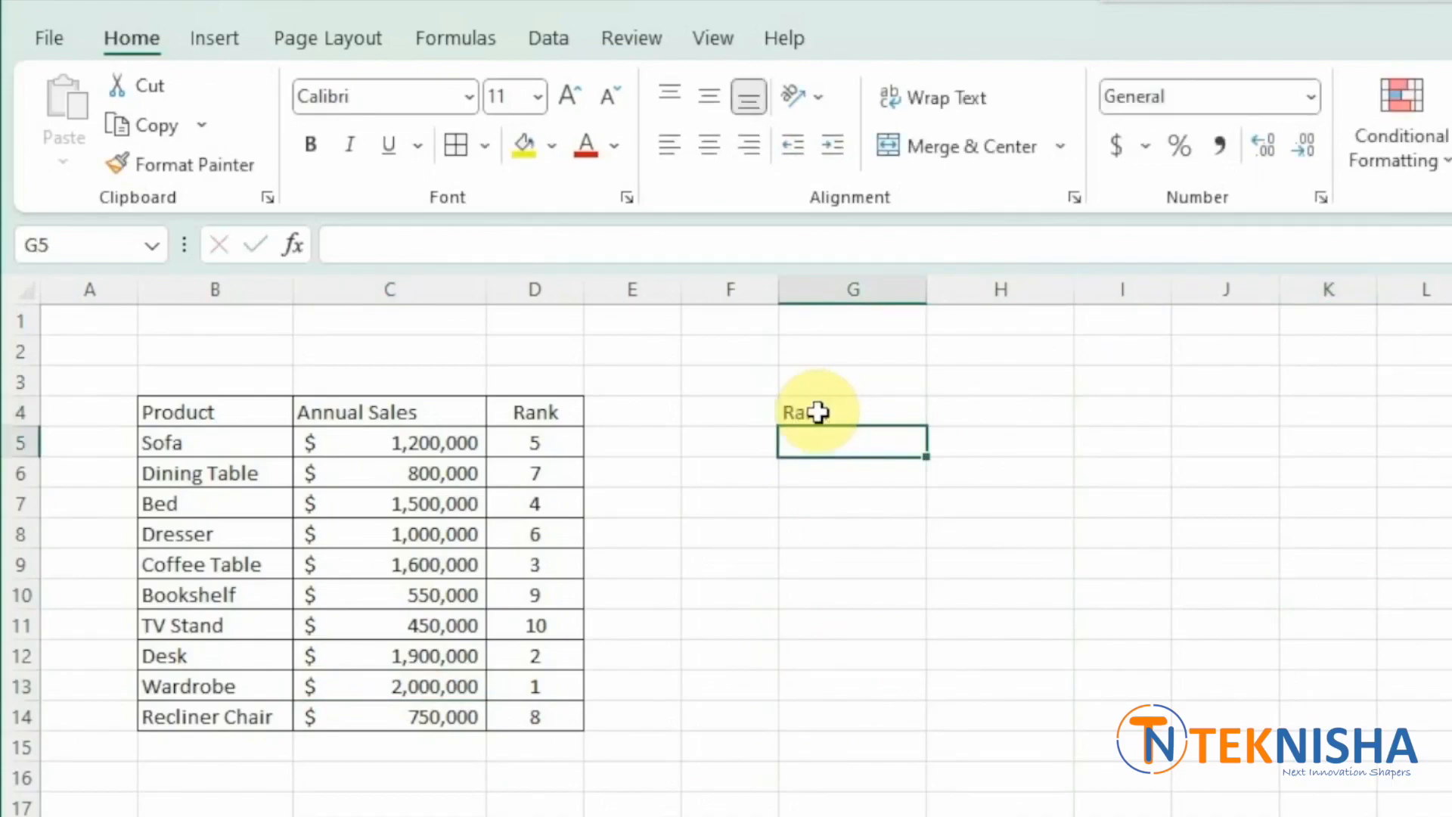
pyautogui.click(816, 412)
pyautogui.press('Down')
pyautogui.write('1')
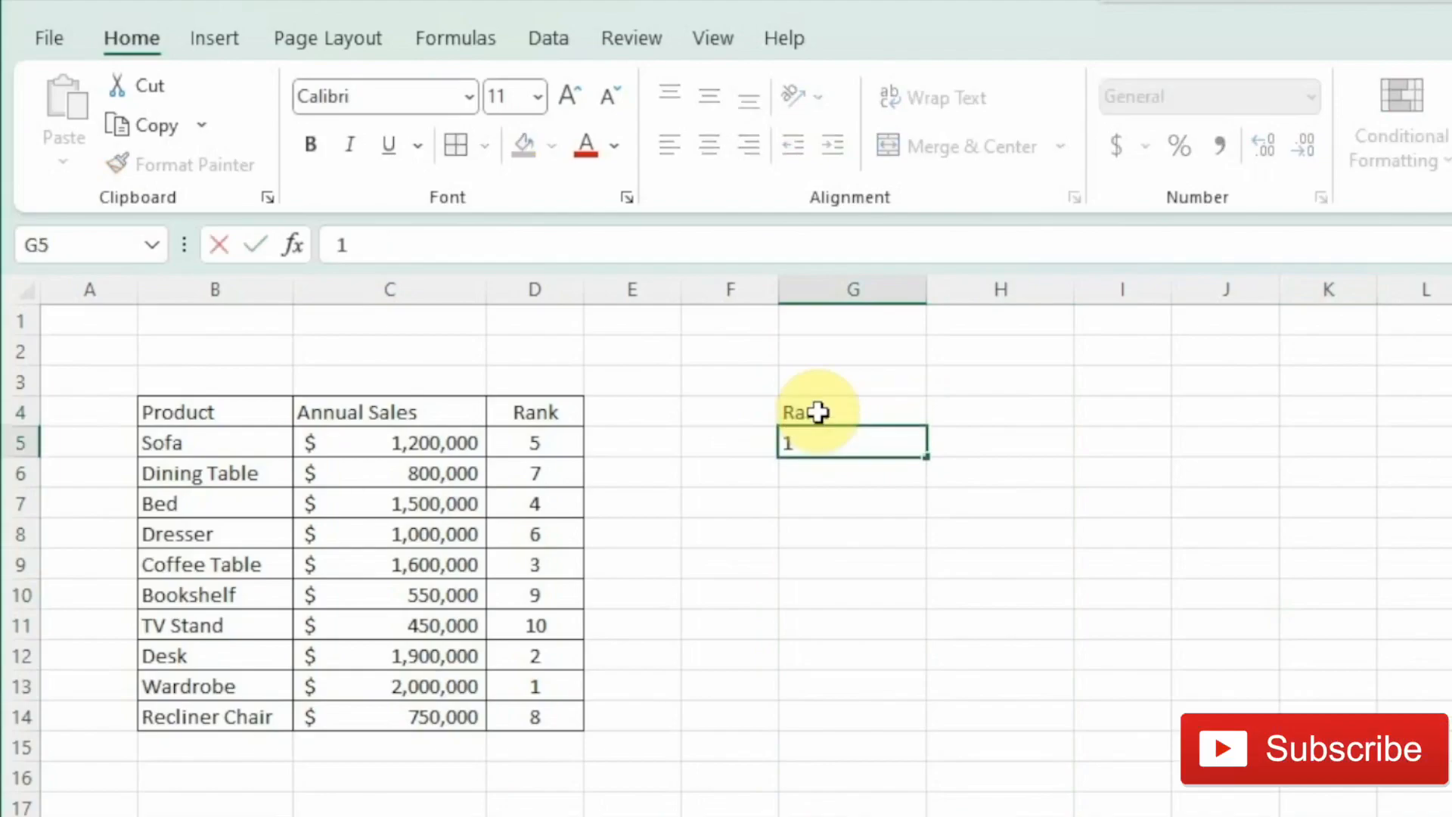
pyautogui.press('Return')
pyautogui.write('2')
pyautogui.press('Return')
pyautogui.write('3')
pyautogui.press('Return')
pyautogui.write('4')
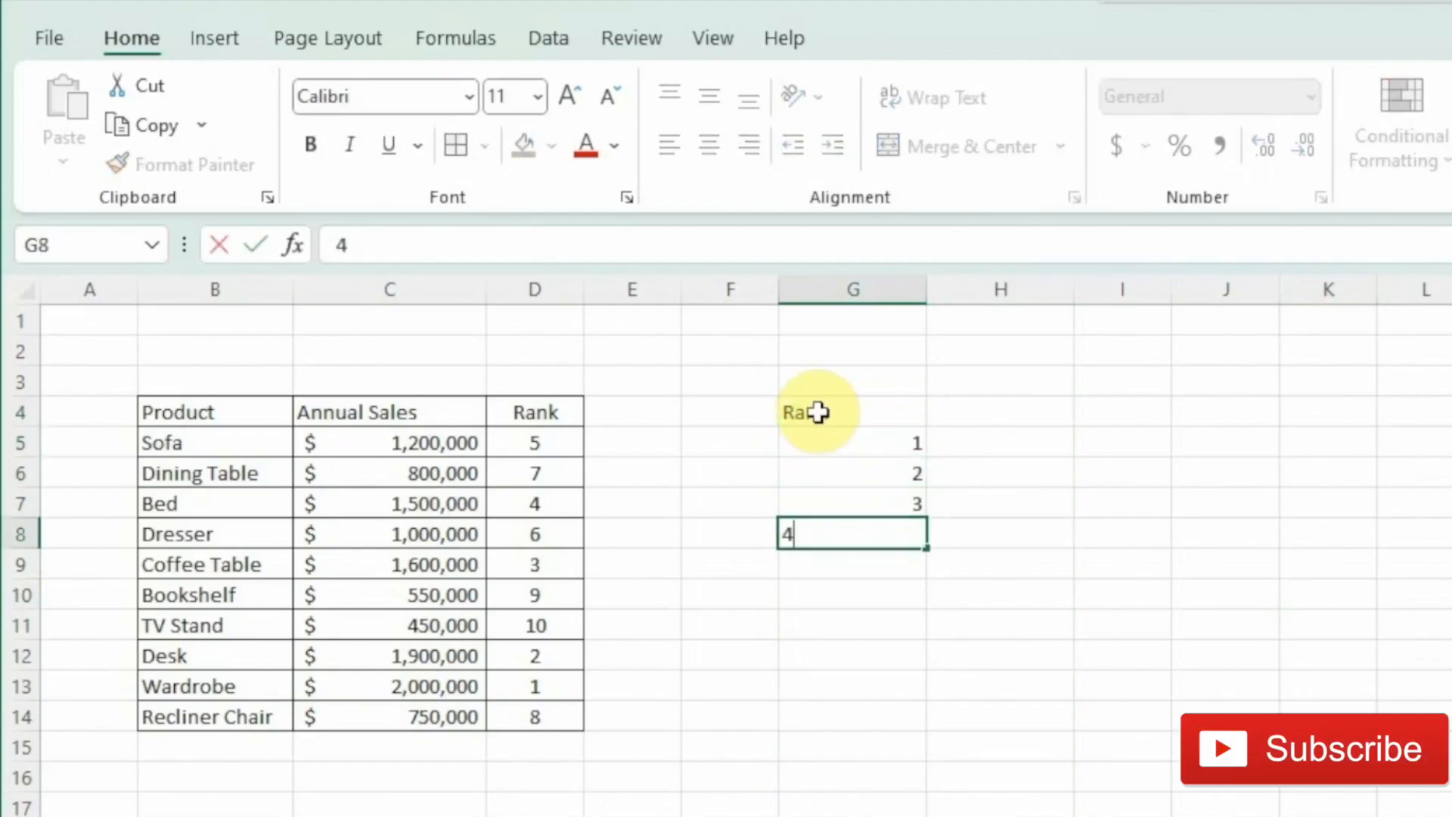
pyautogui.press('Return')
pyautogui.write('5')
pyautogui.press('Return')
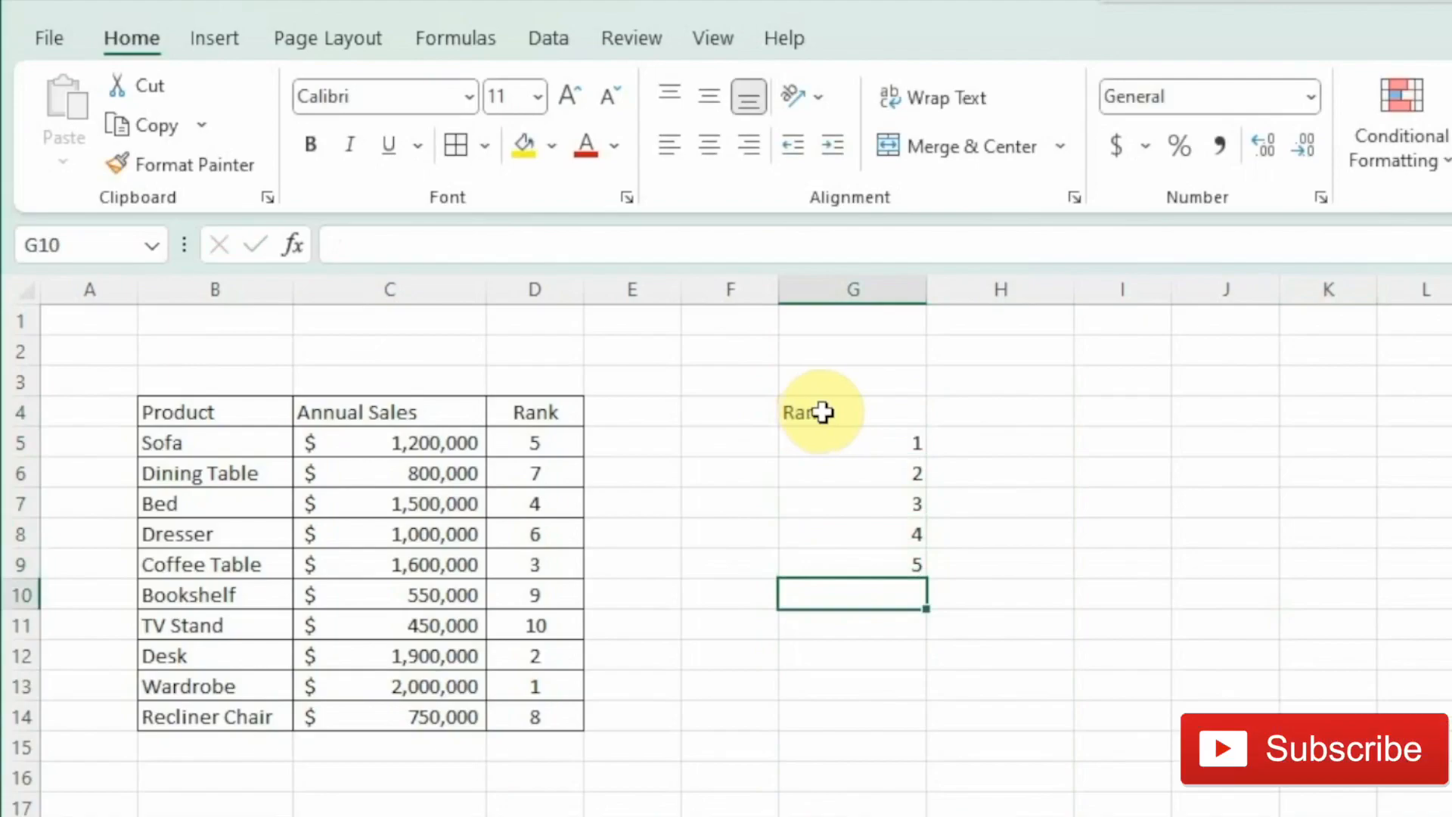
# - Add the headers Product in H4 and Annual Sales in I4, then widen column I to fit
pyautogui.click(979, 410)
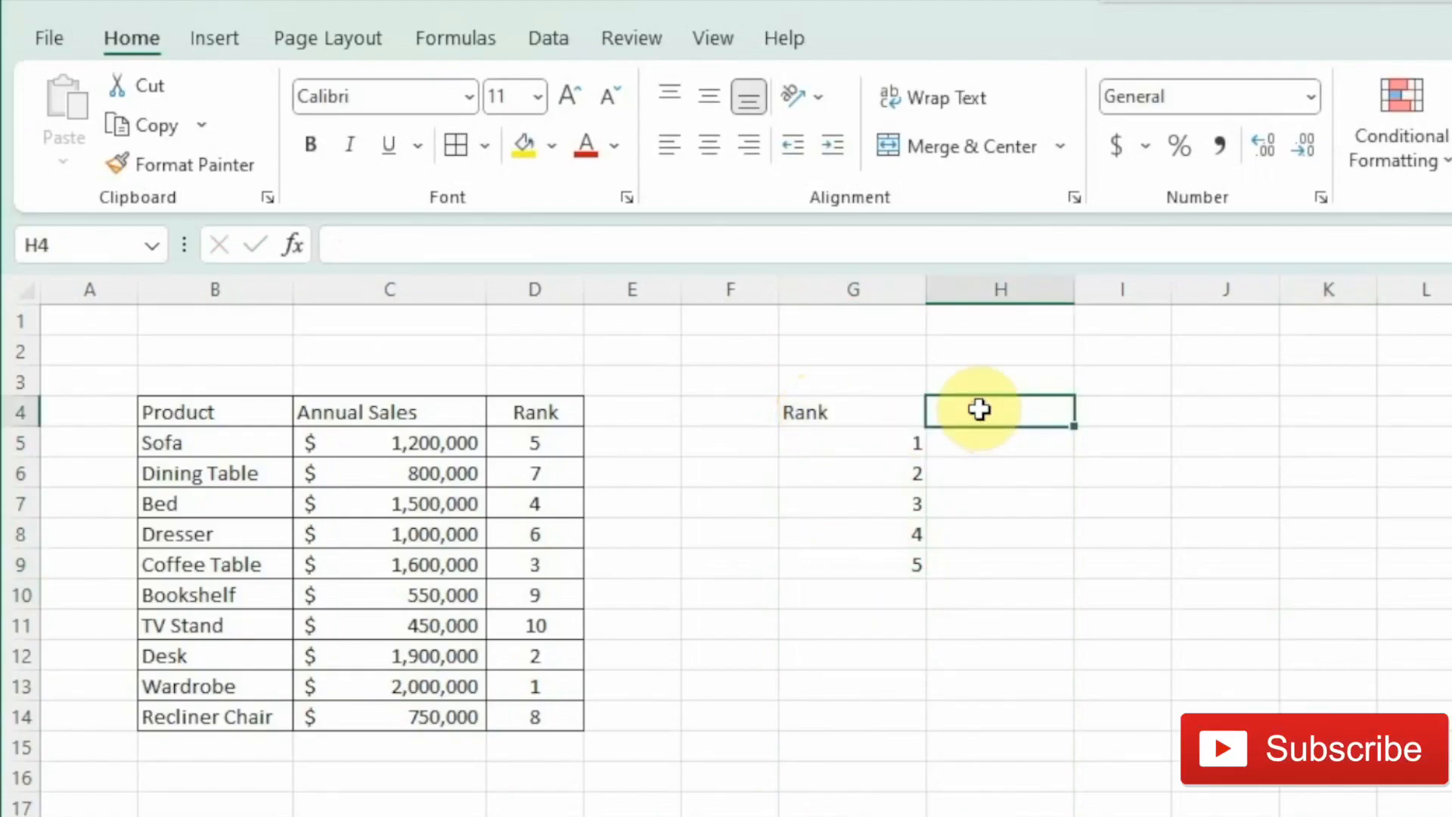
pyautogui.write('Product')
pyautogui.press('Tab')
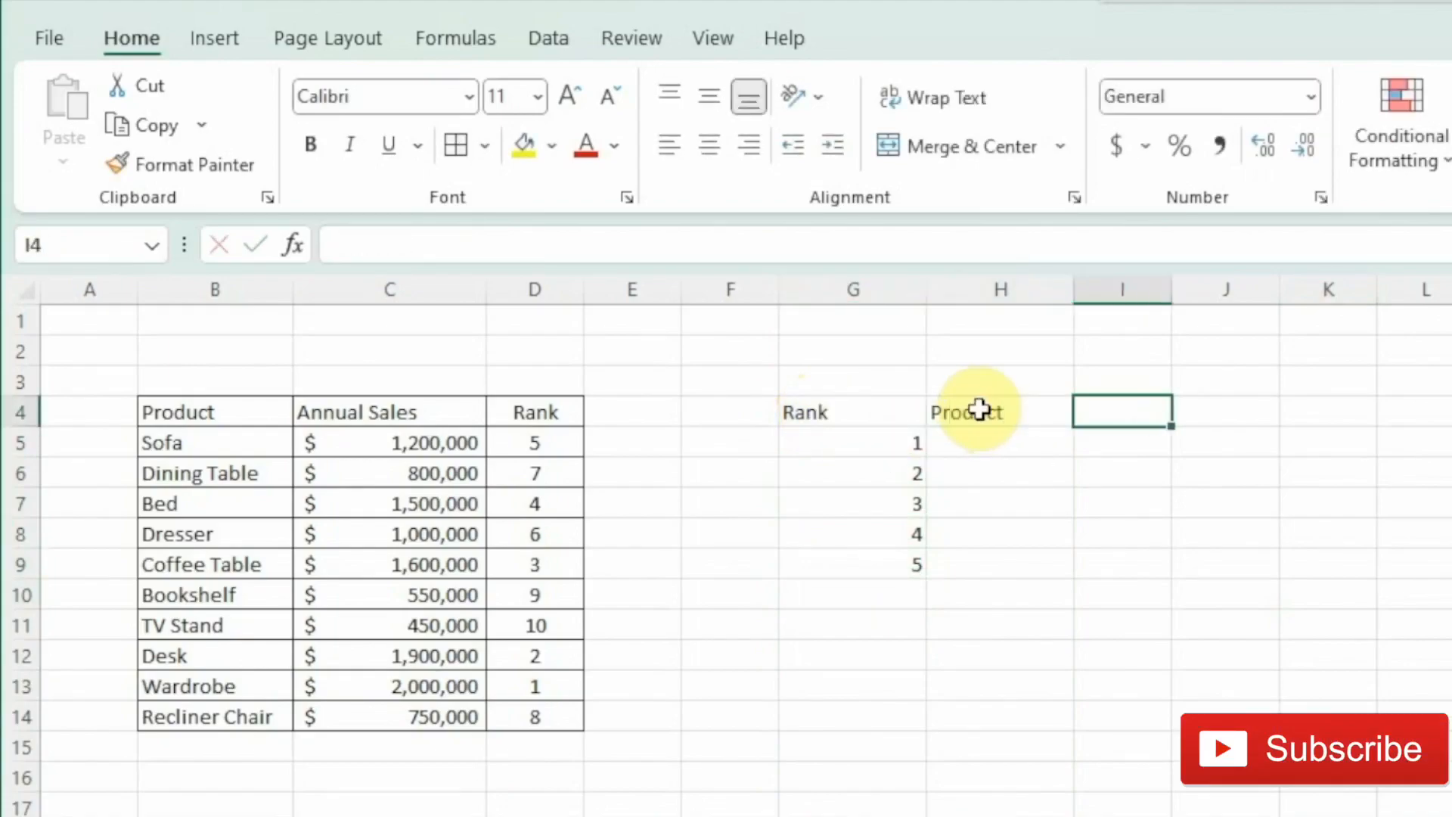
pyautogui.write('Annua')
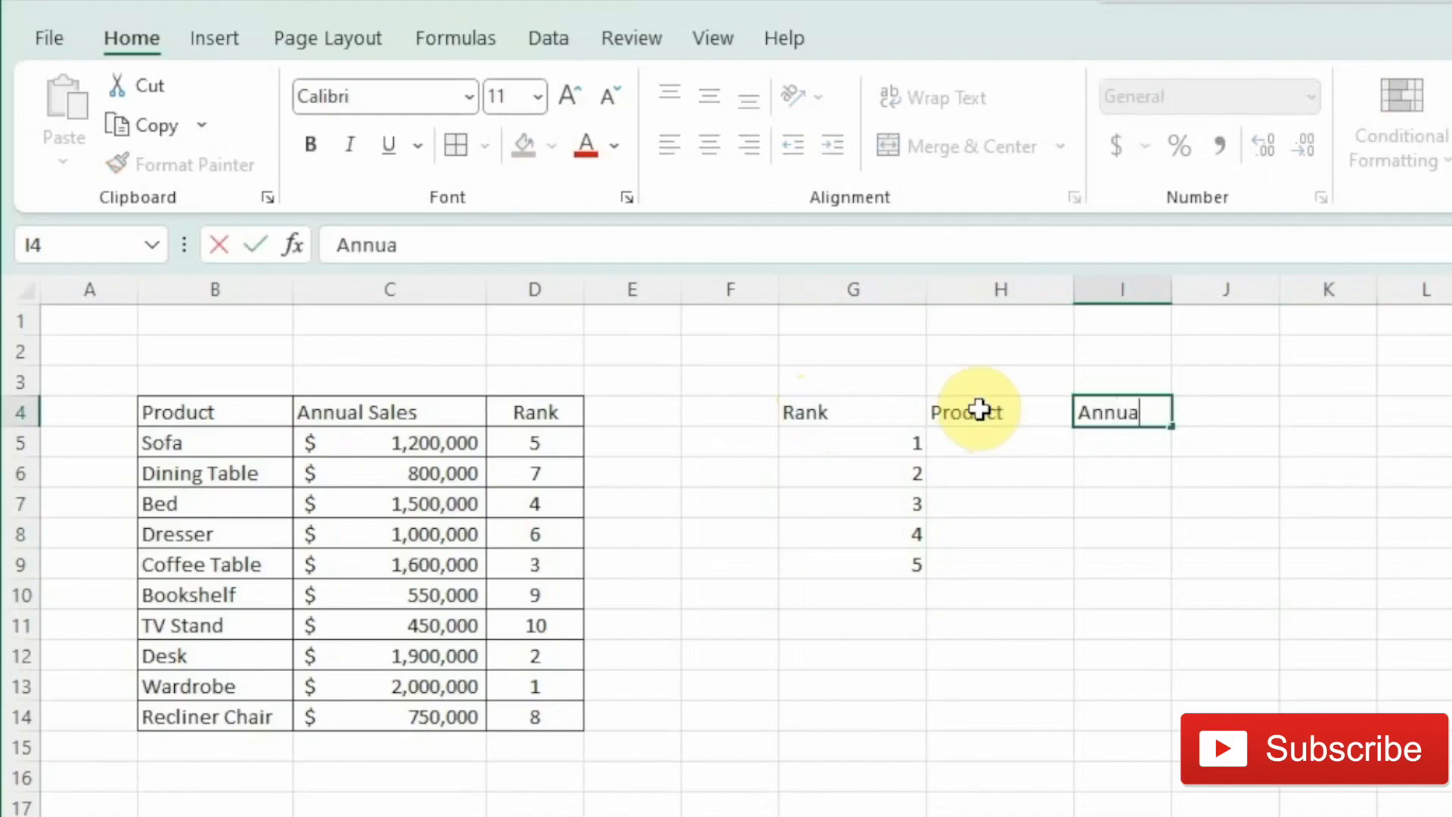
pyautogui.write('l Sales')
pyautogui.press('Return')
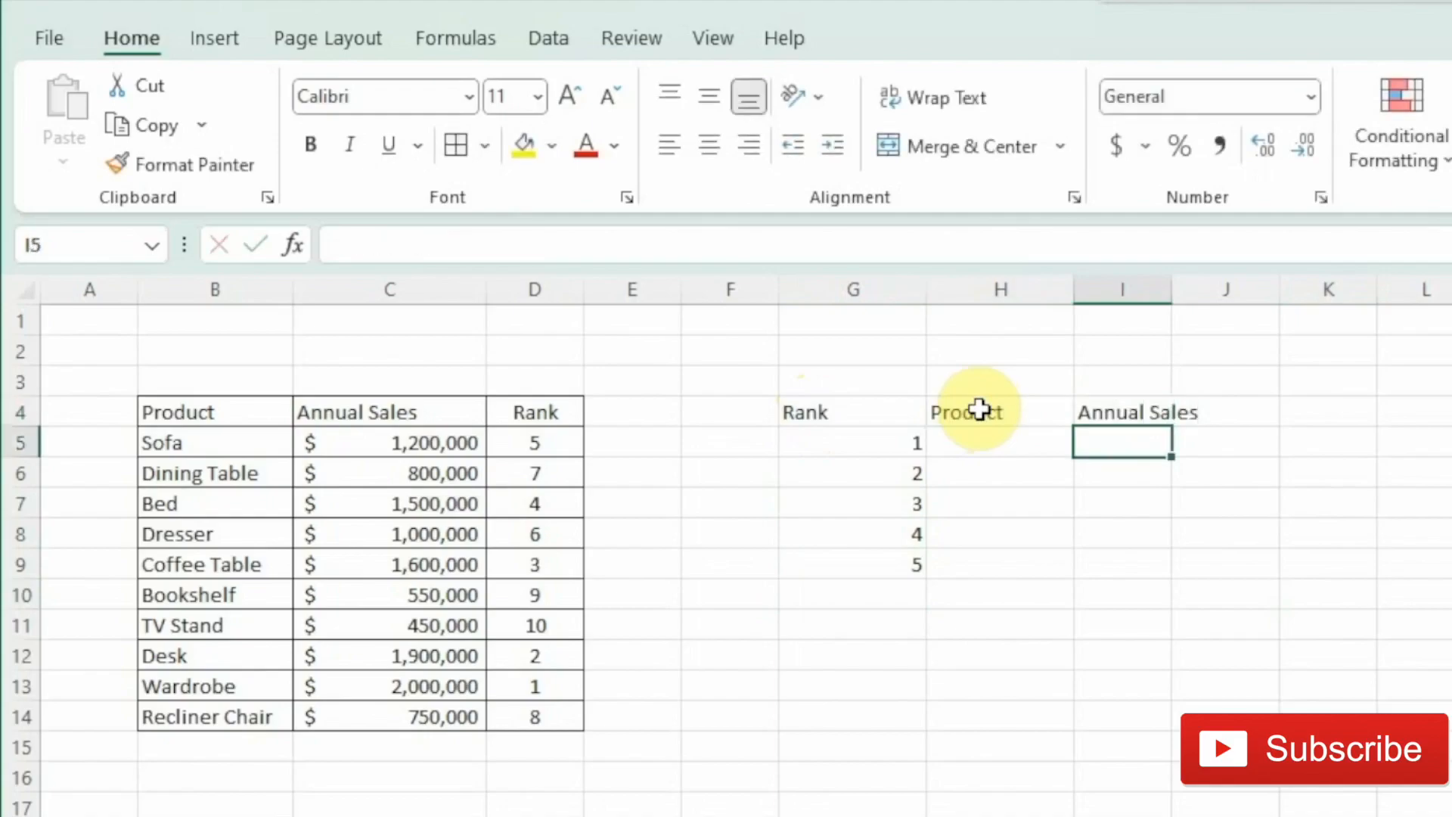
pyautogui.moveTo(1171, 289); pyautogui.dragTo(1236, 291)
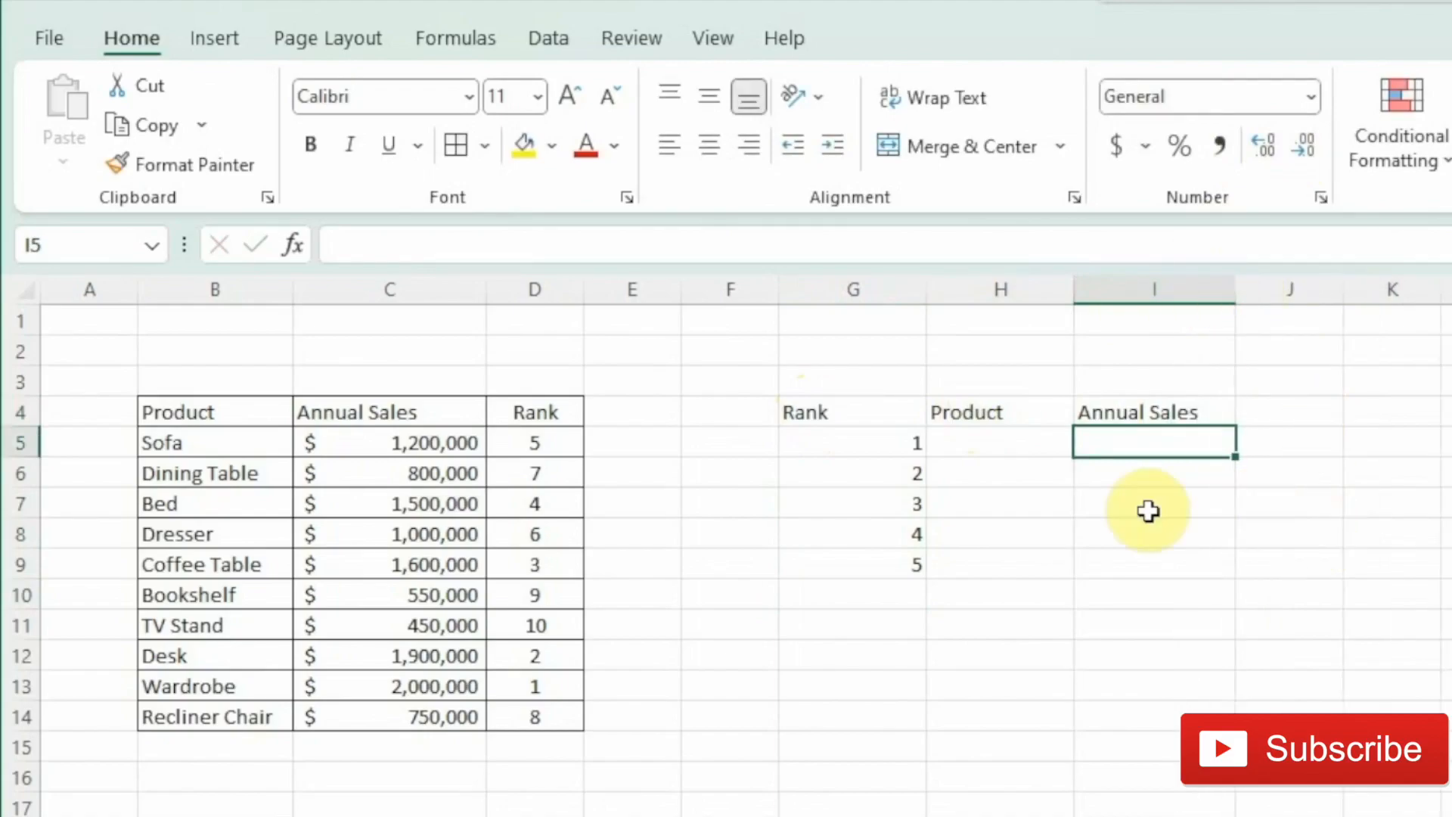
# - Enter =INDEX($B$4:$D$14,MATCH(G5,$D$4:$D$14,0),1) in H5 to return the top product, and fill it down to H9
pyautogui.click(1021, 445)
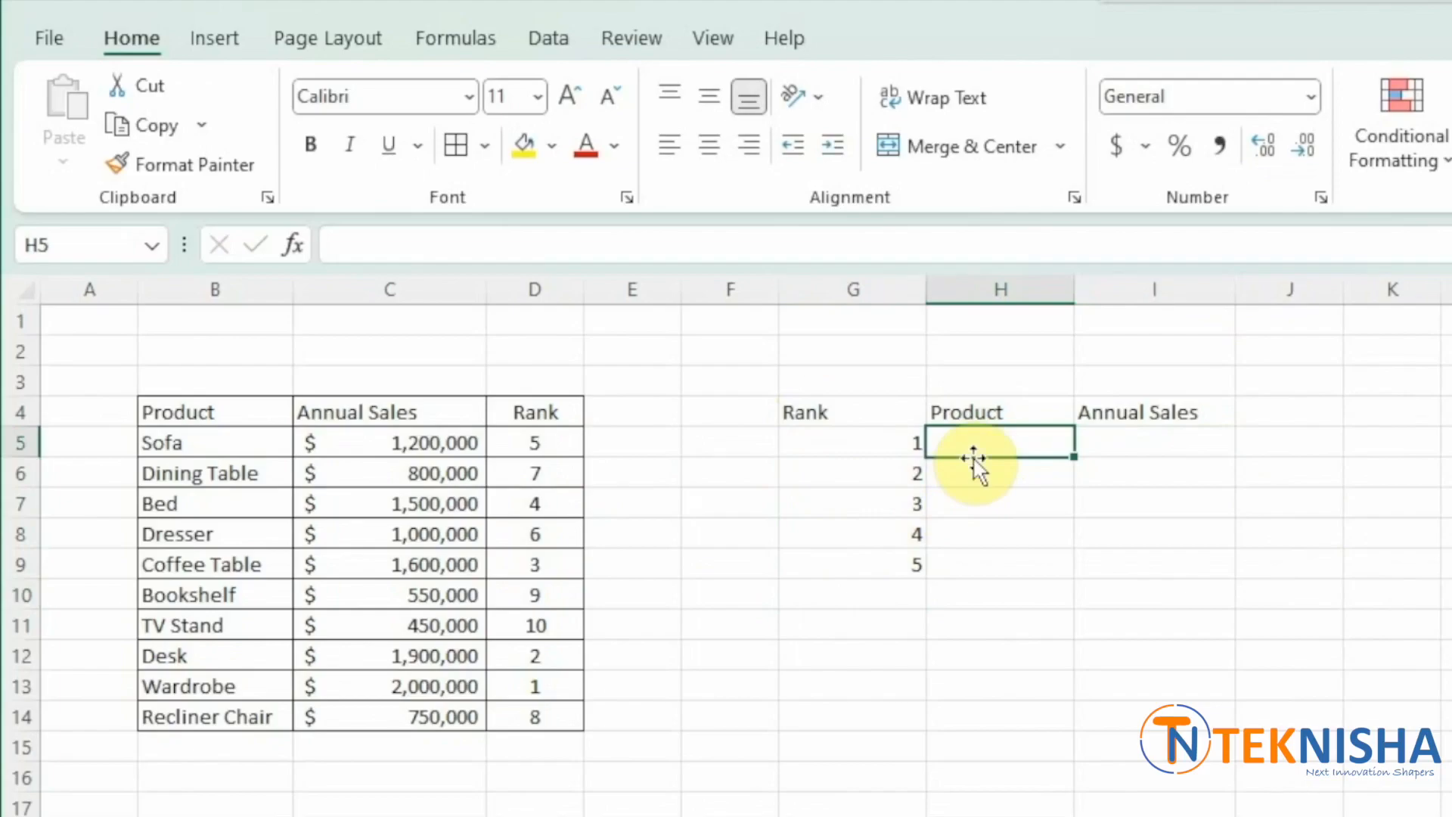
pyautogui.write('=index(')
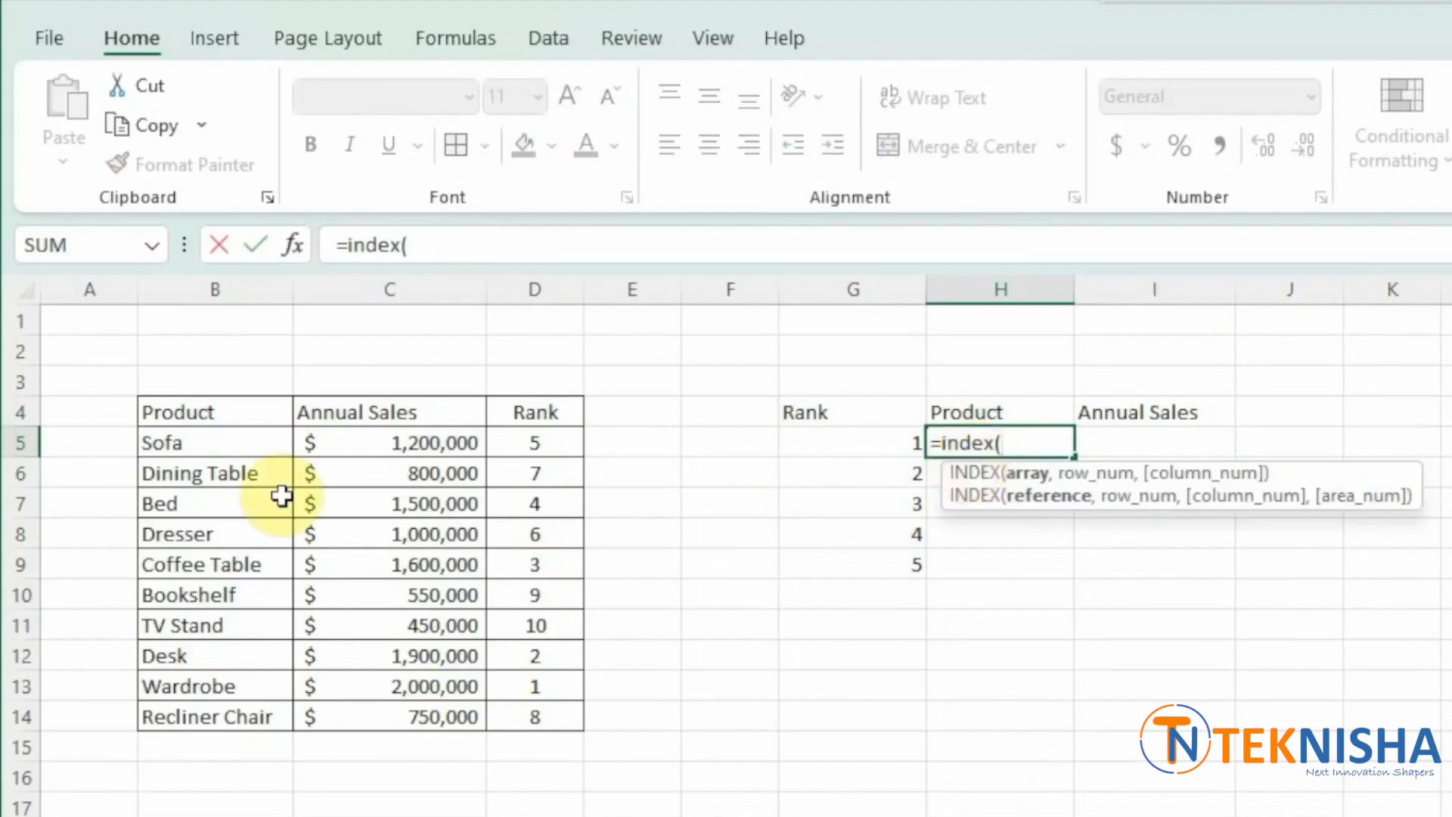
pyautogui.moveTo(204, 412); pyautogui.dragTo(509, 718)
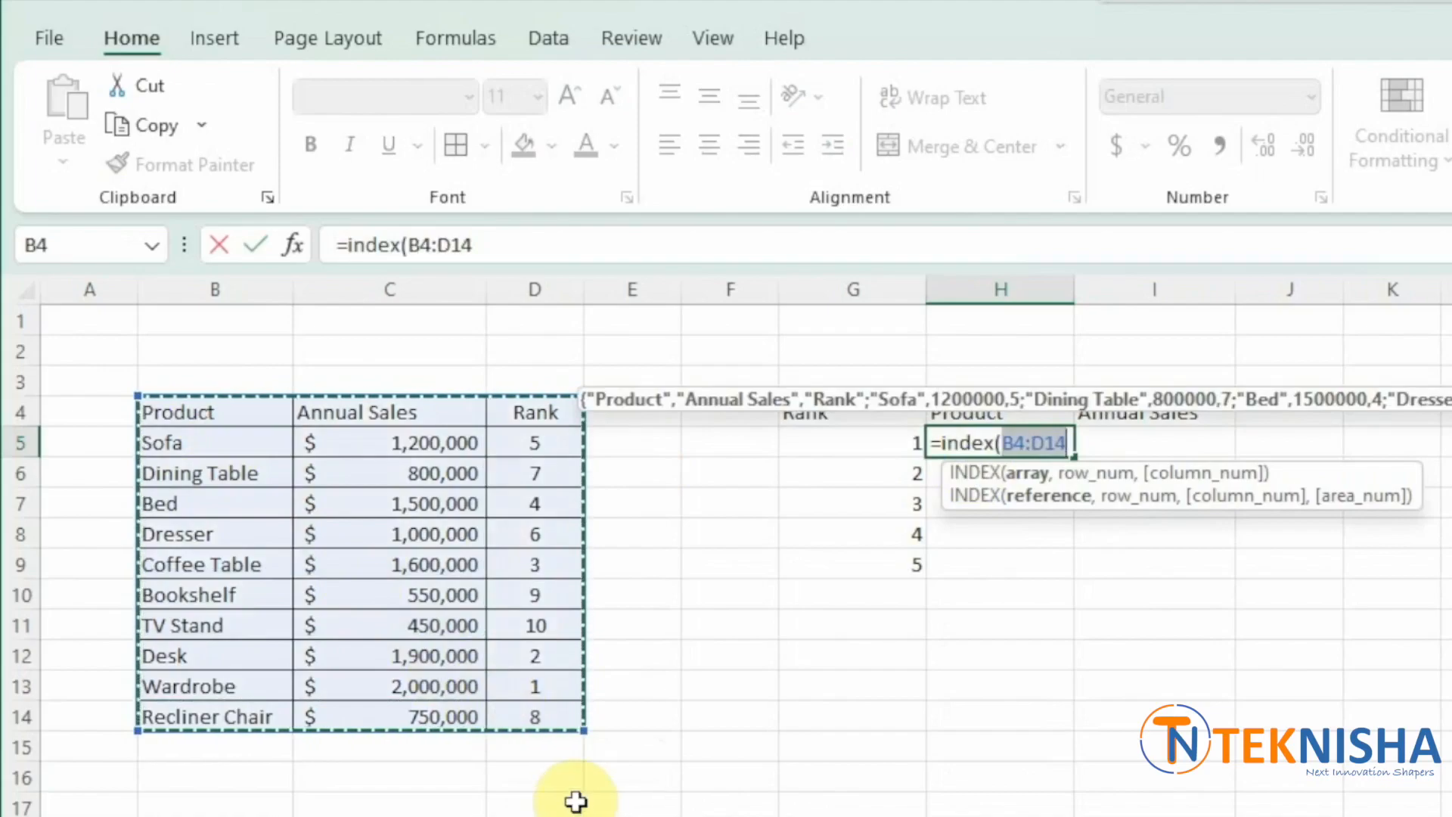
pyautogui.press('F4')
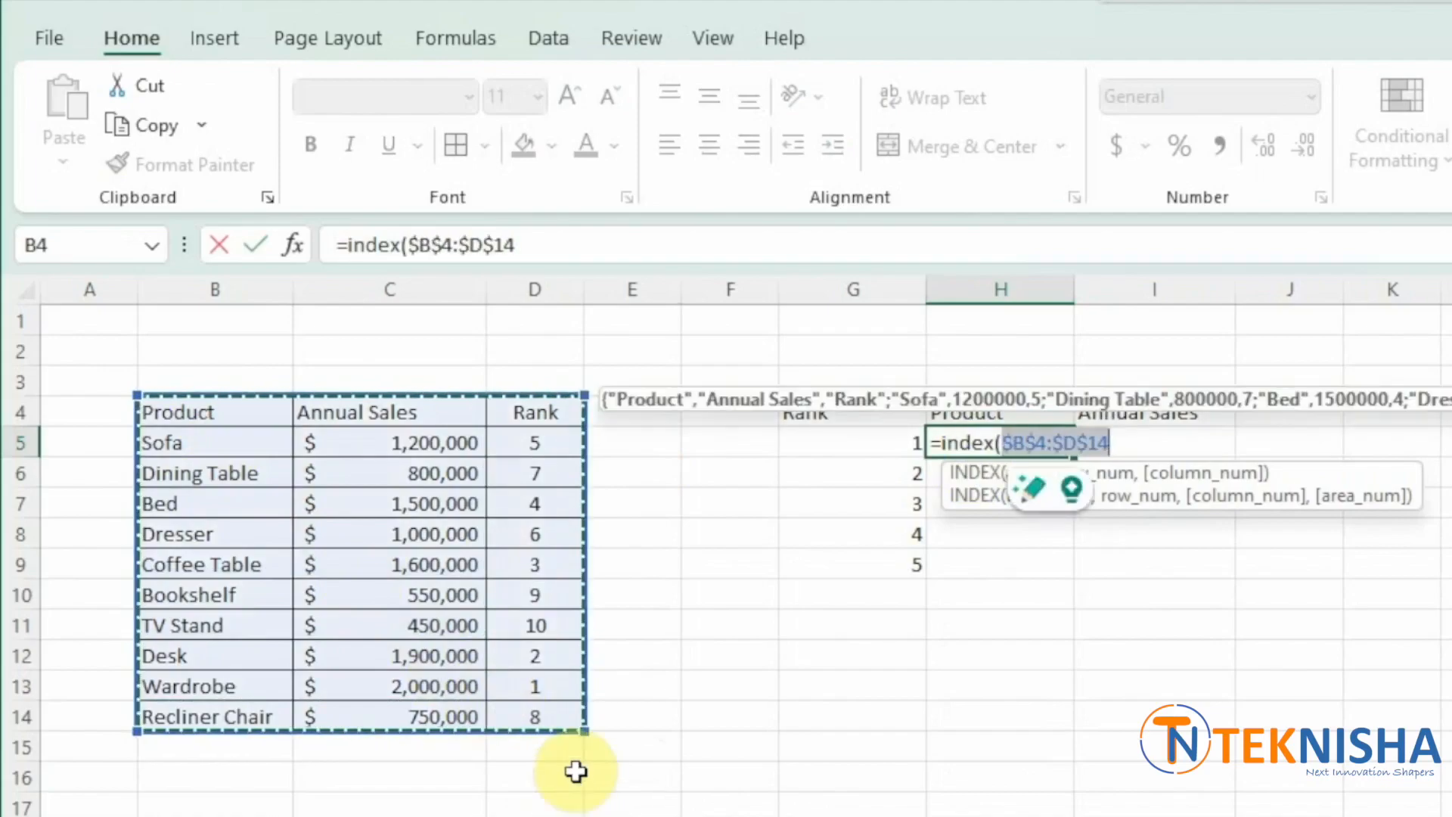
pyautogui.write(',')
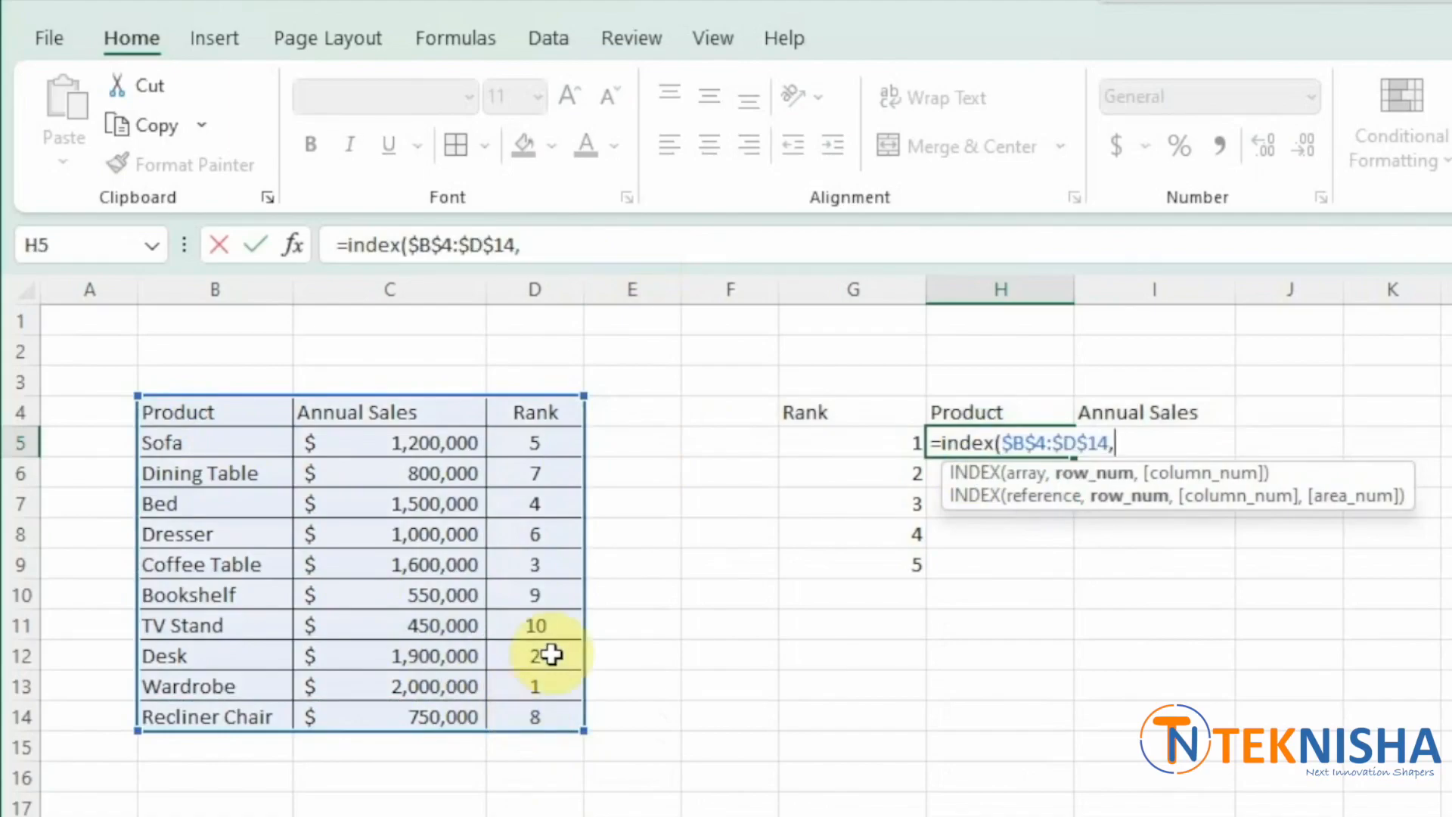
pyautogui.write('m')
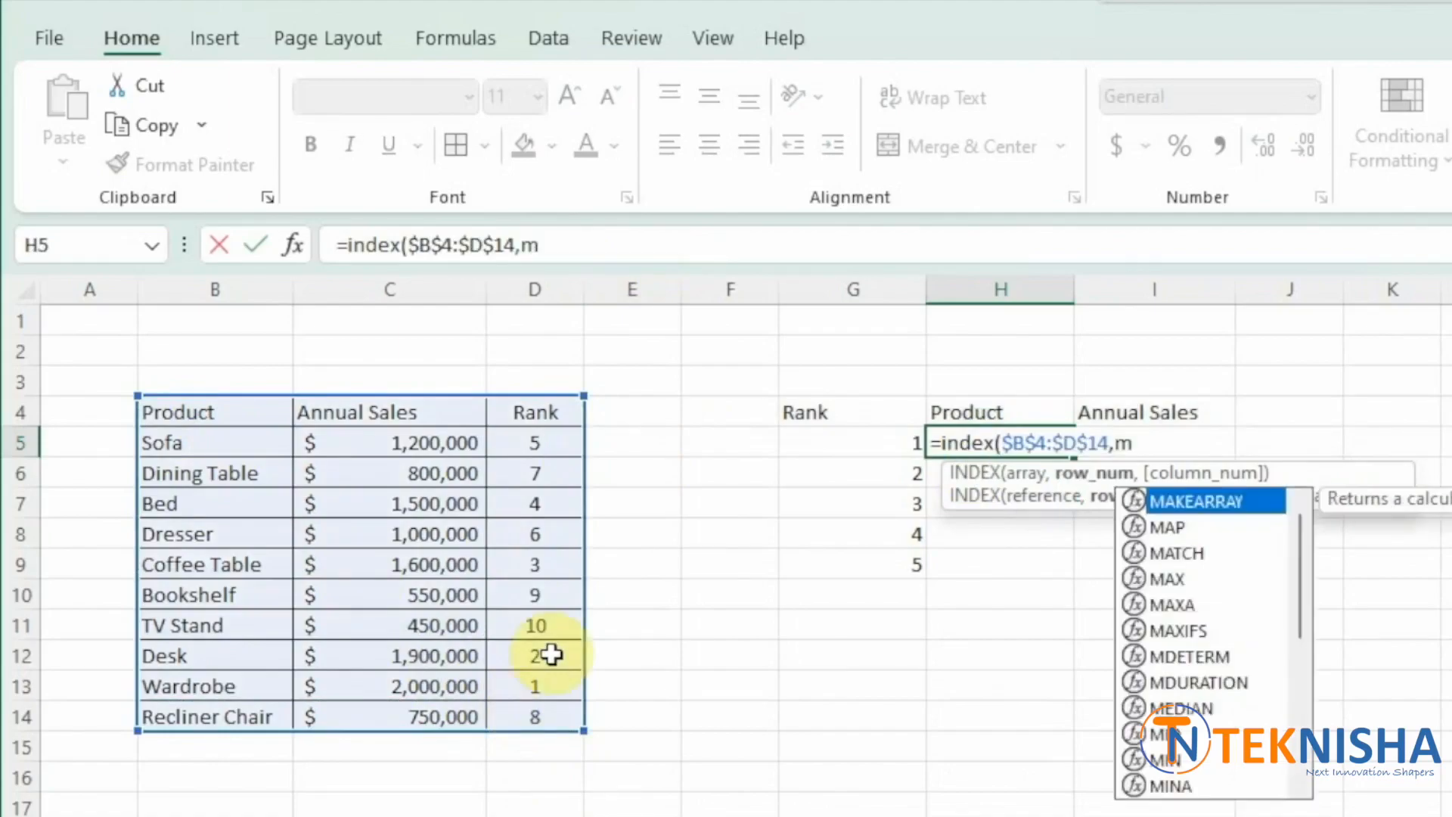
pyautogui.write('atch(')
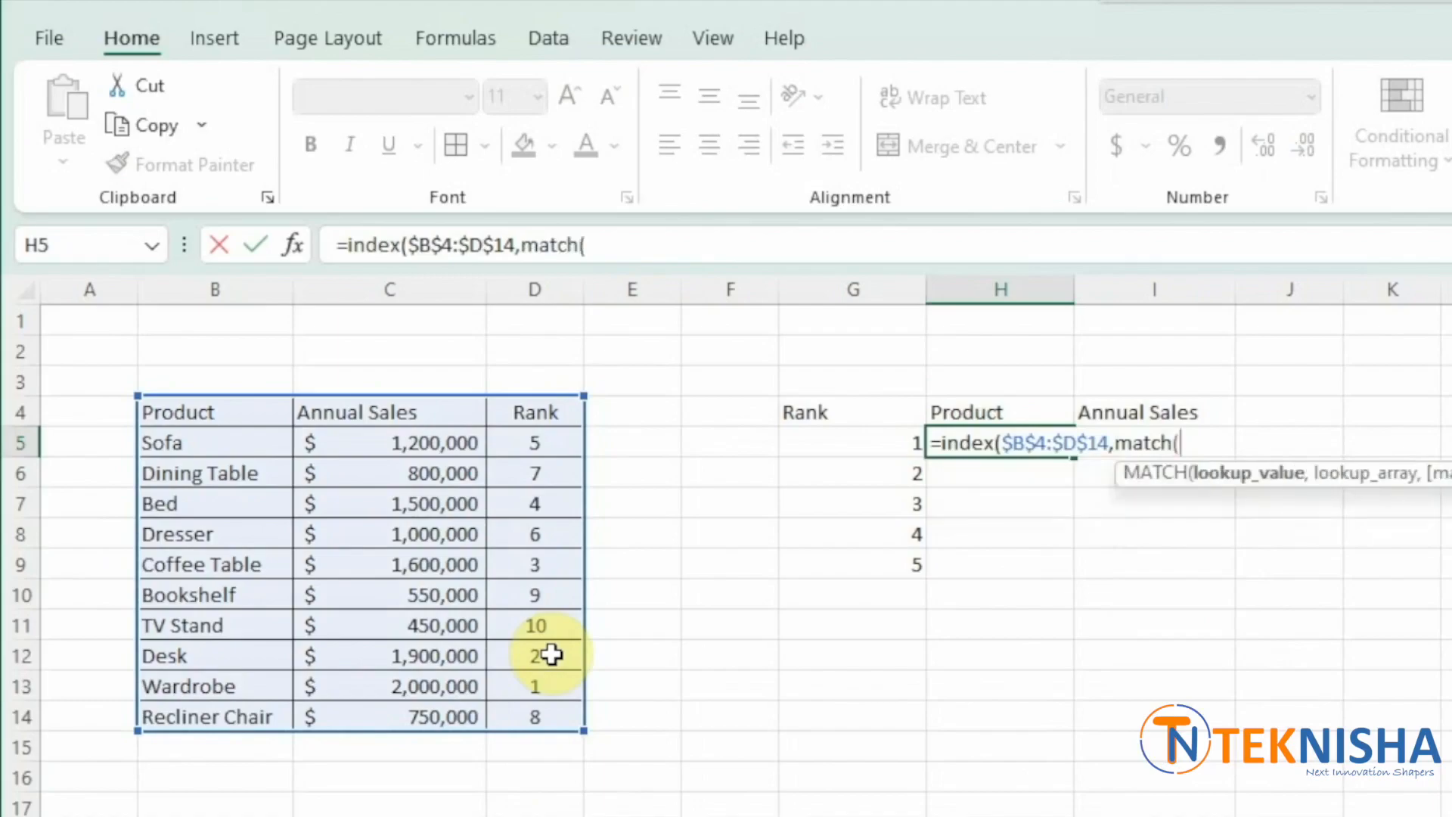
pyautogui.click(820, 452)
pyautogui.write(',')
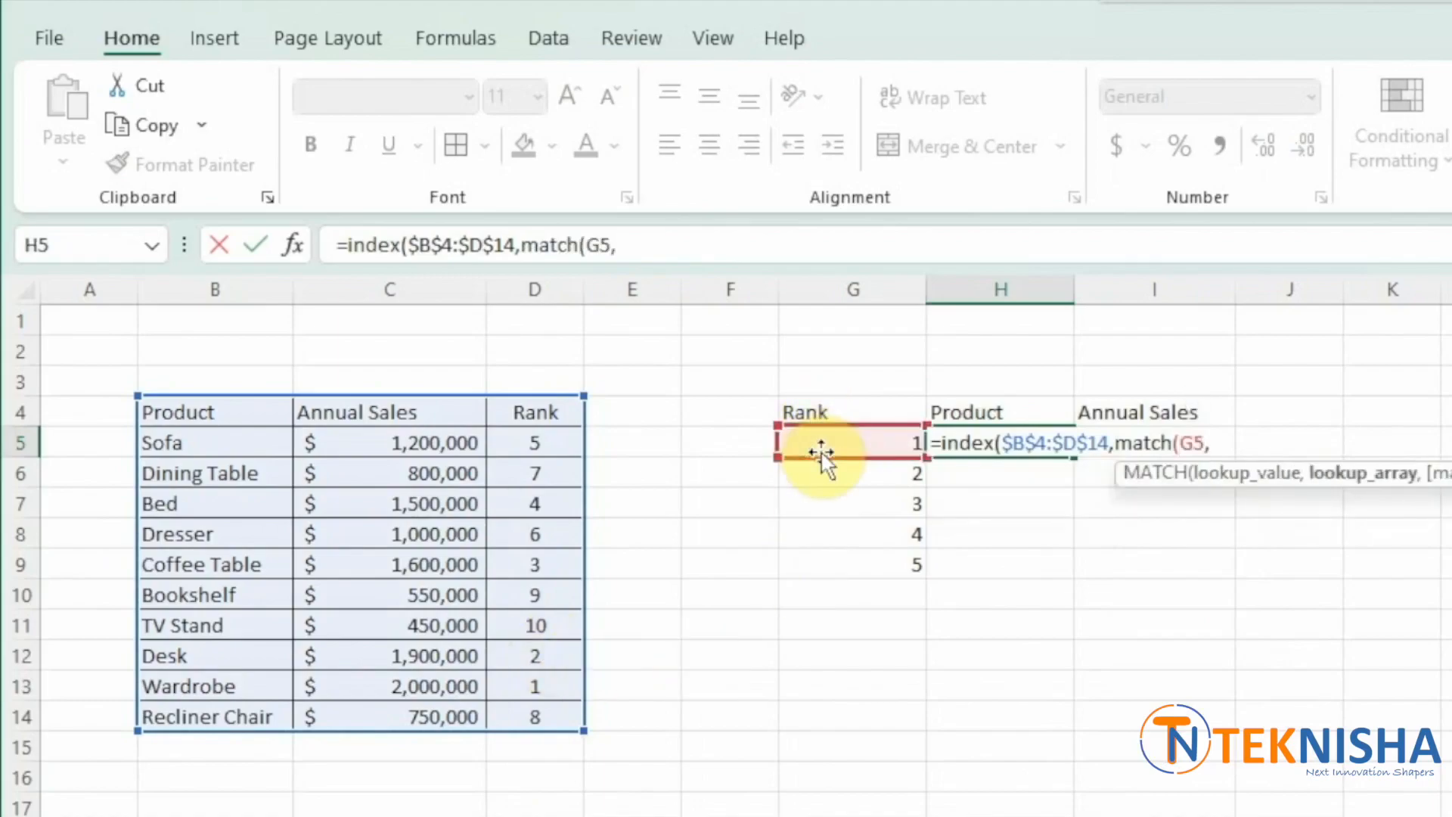
pyautogui.moveTo(557, 416); pyautogui.dragTo(566, 730)
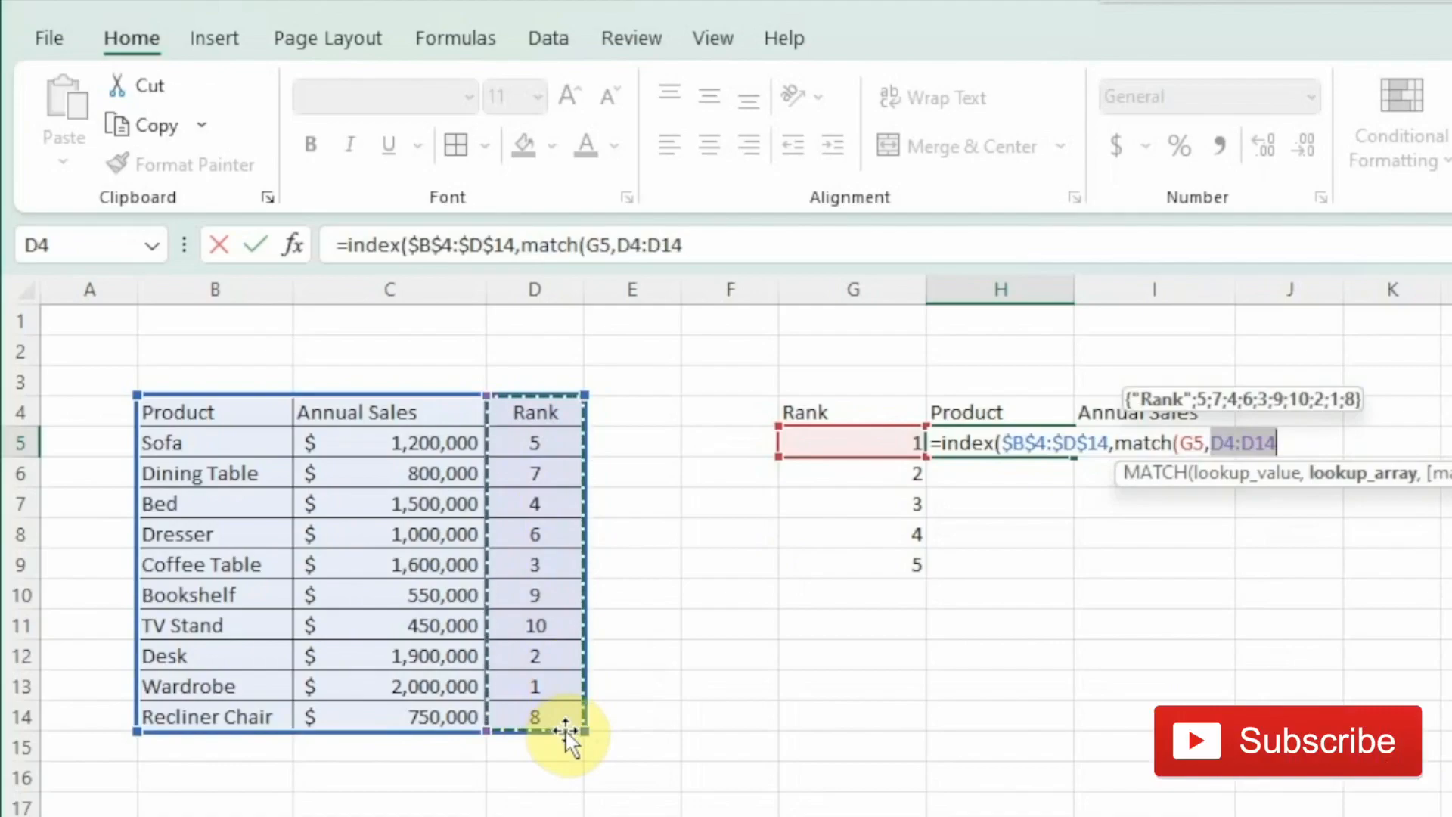
pyautogui.press('F4')
pyautogui.write(',0')
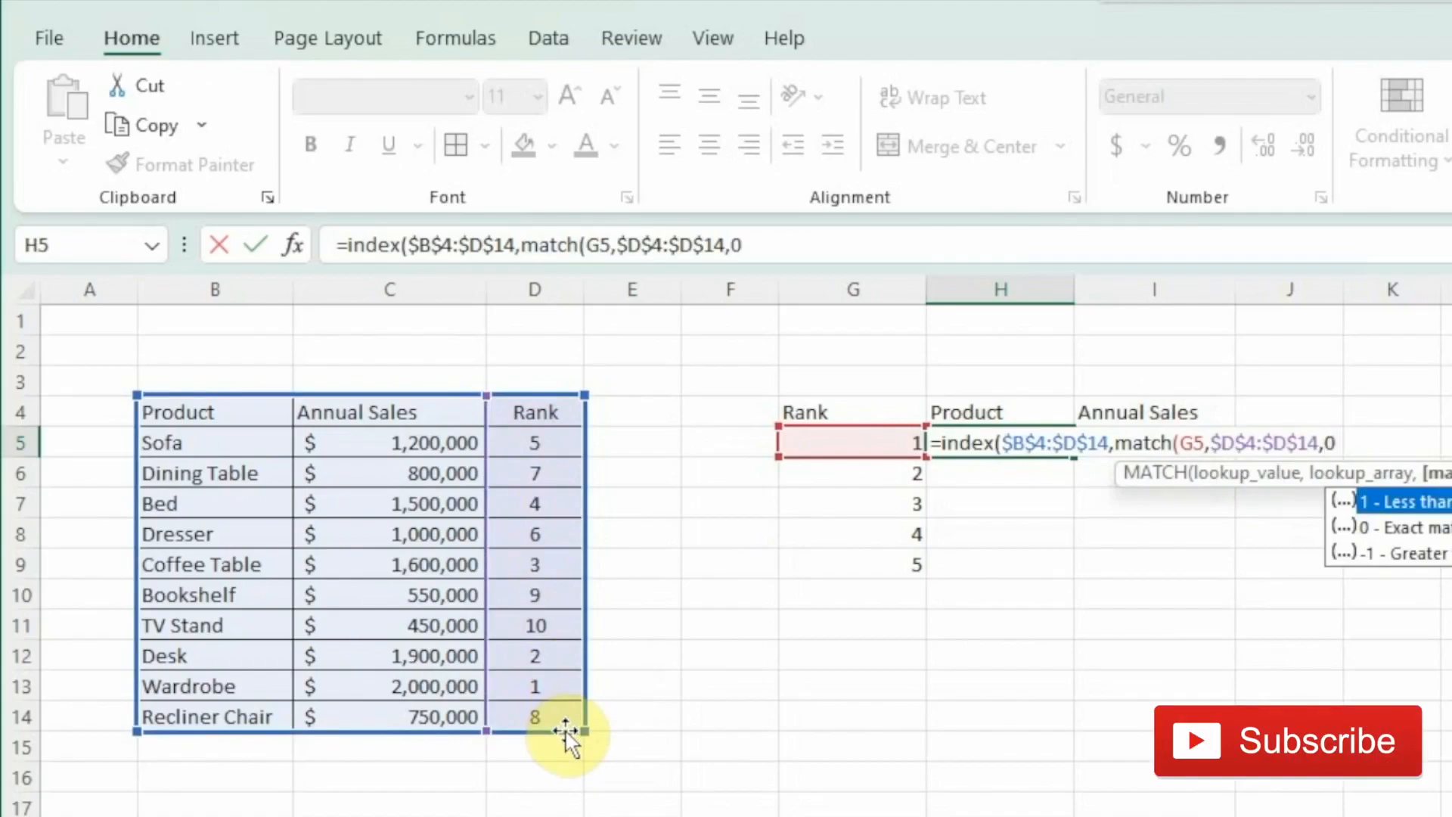
pyautogui.write(')')
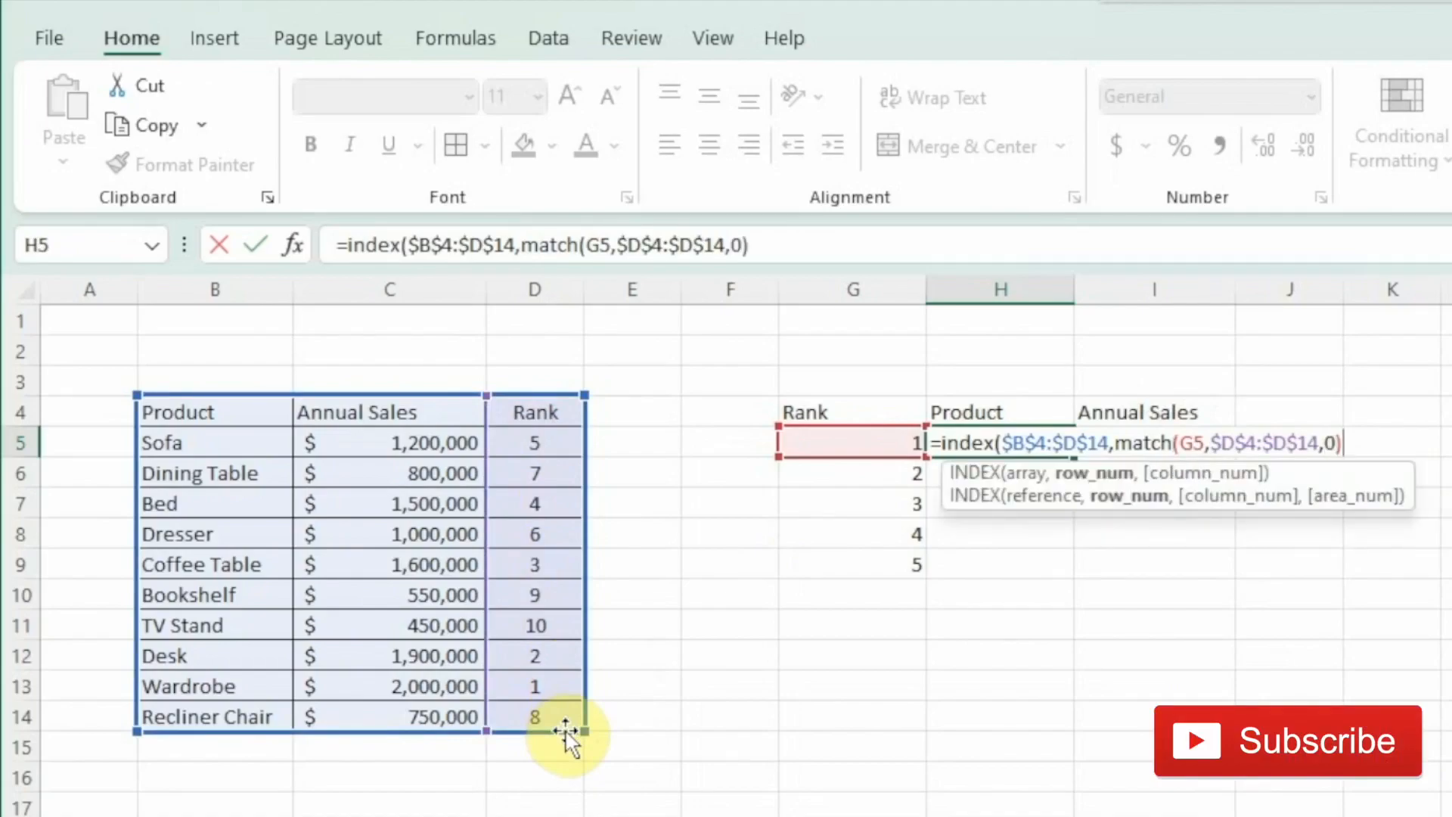
pyautogui.write(',')
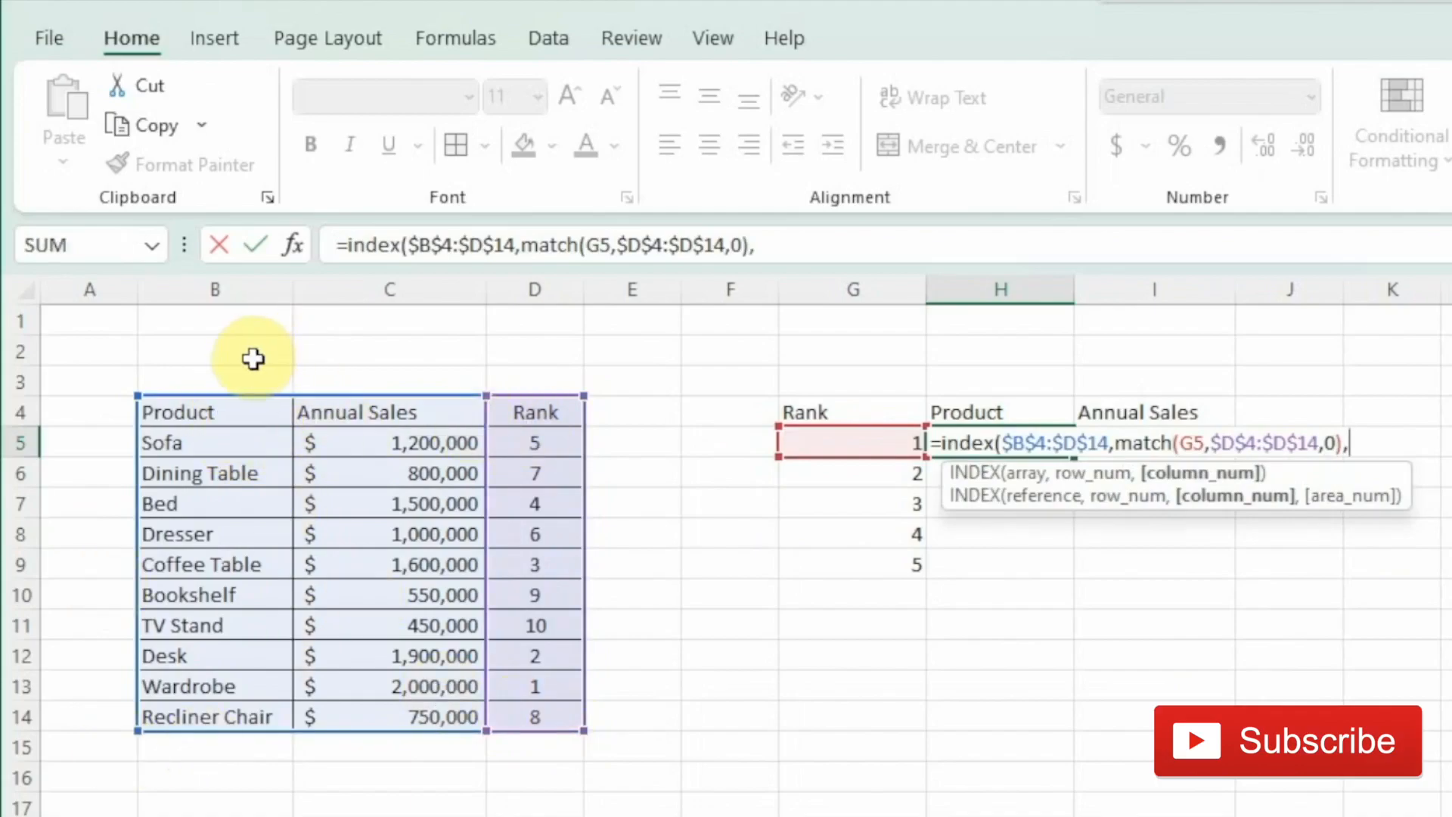
pyautogui.write('1)')
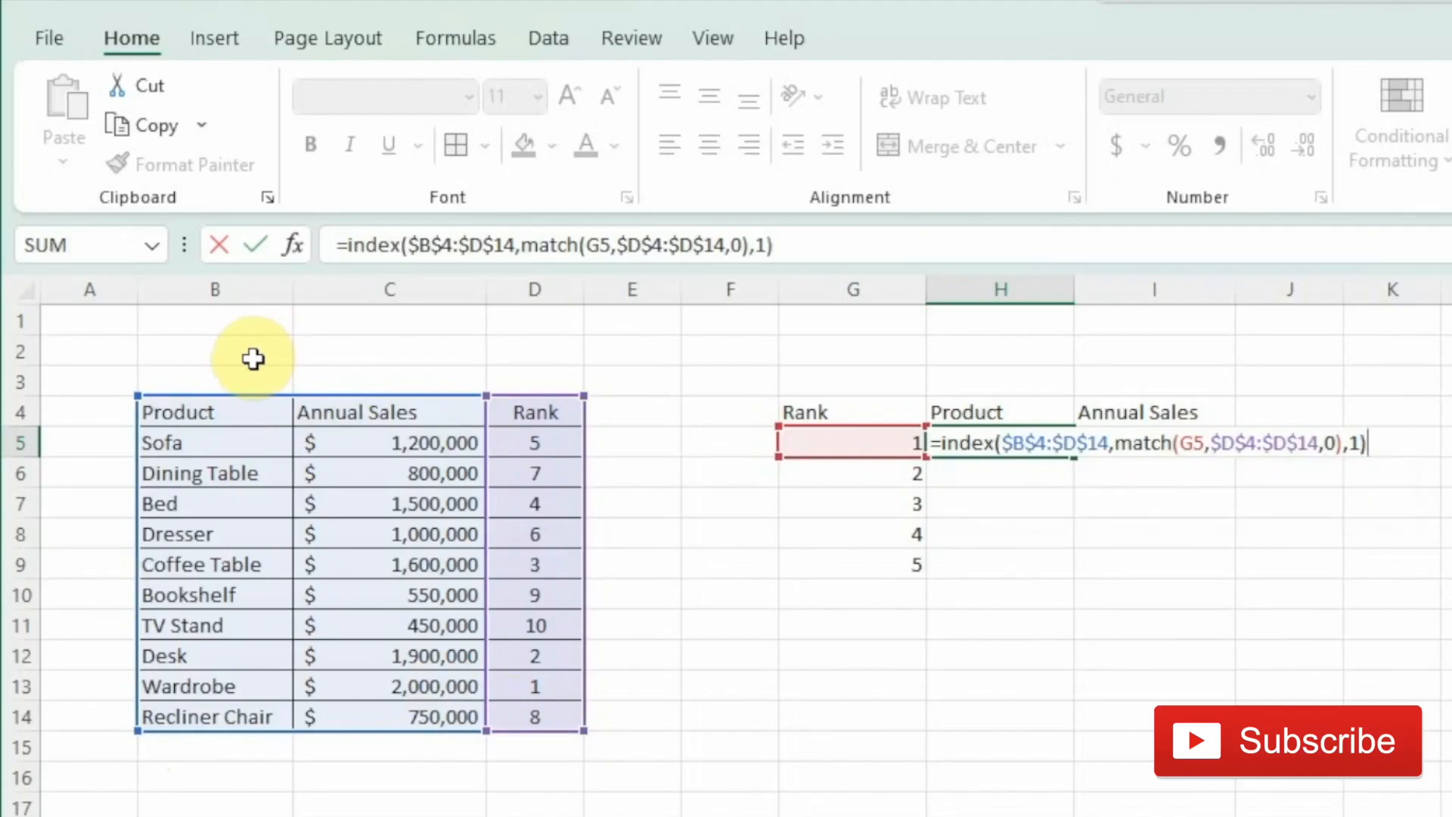
pyautogui.press('Return')
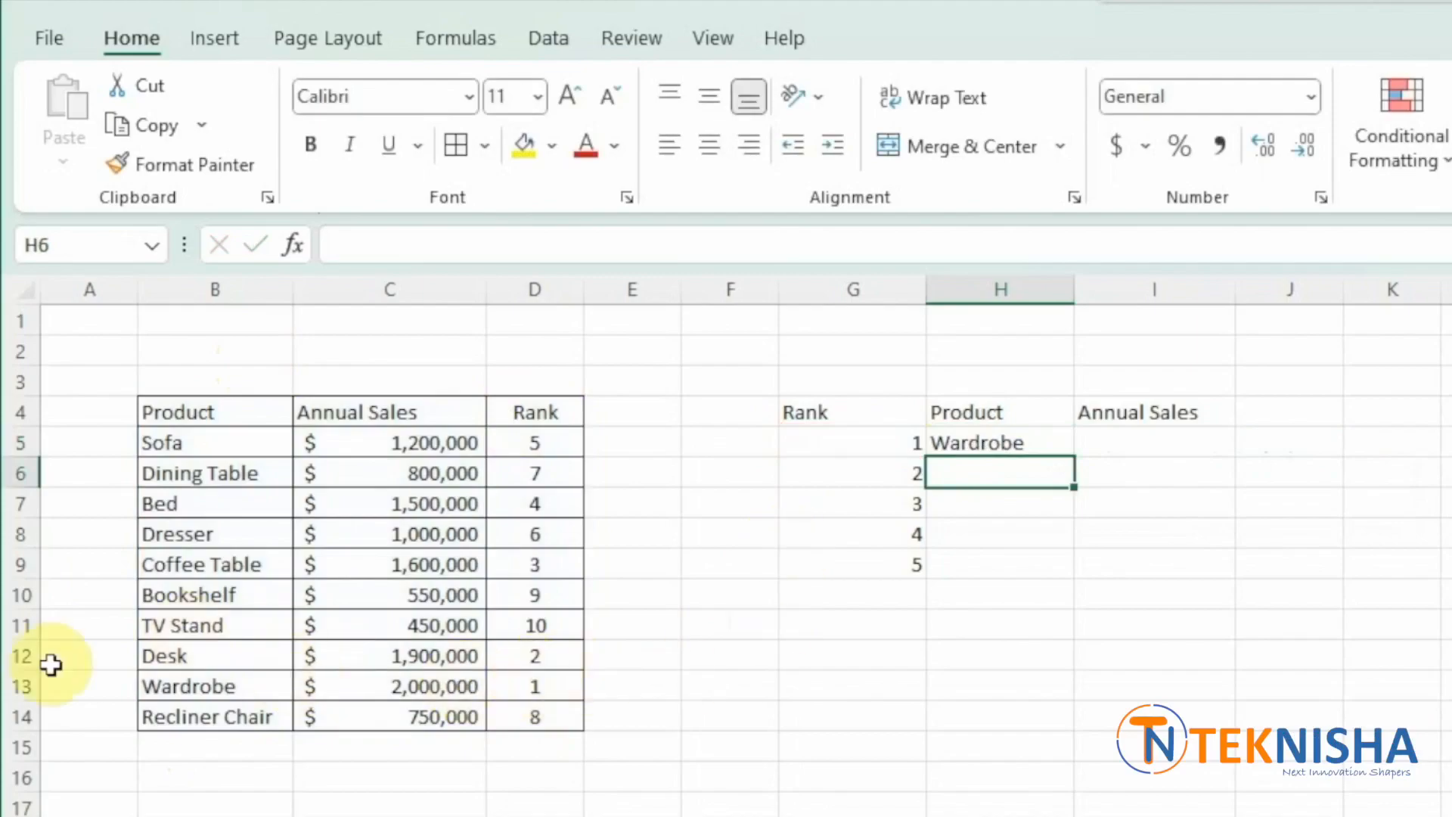
pyautogui.click(954, 444)
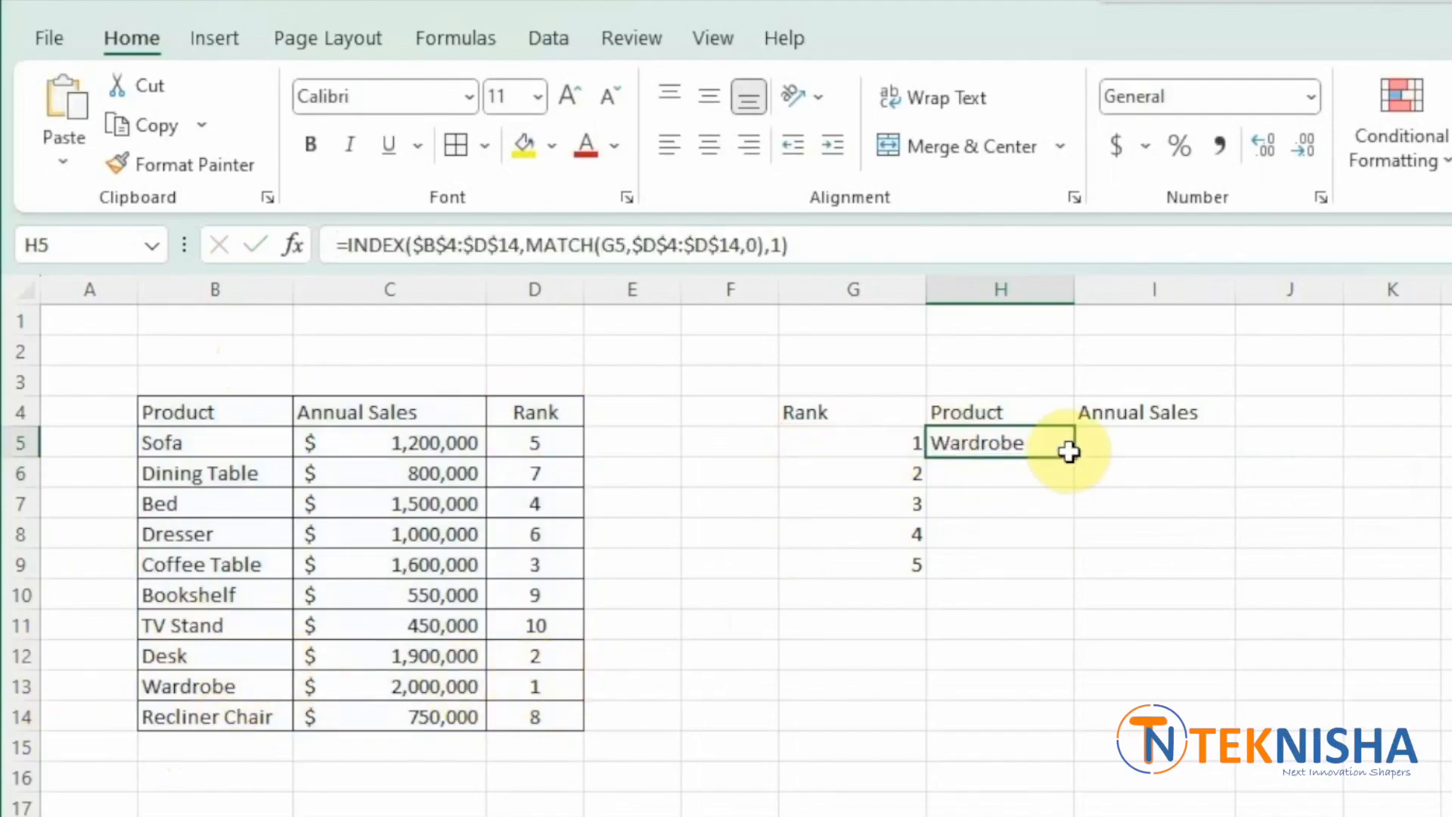
pyautogui.moveTo(1073, 457); pyautogui.dragTo(1066, 579)
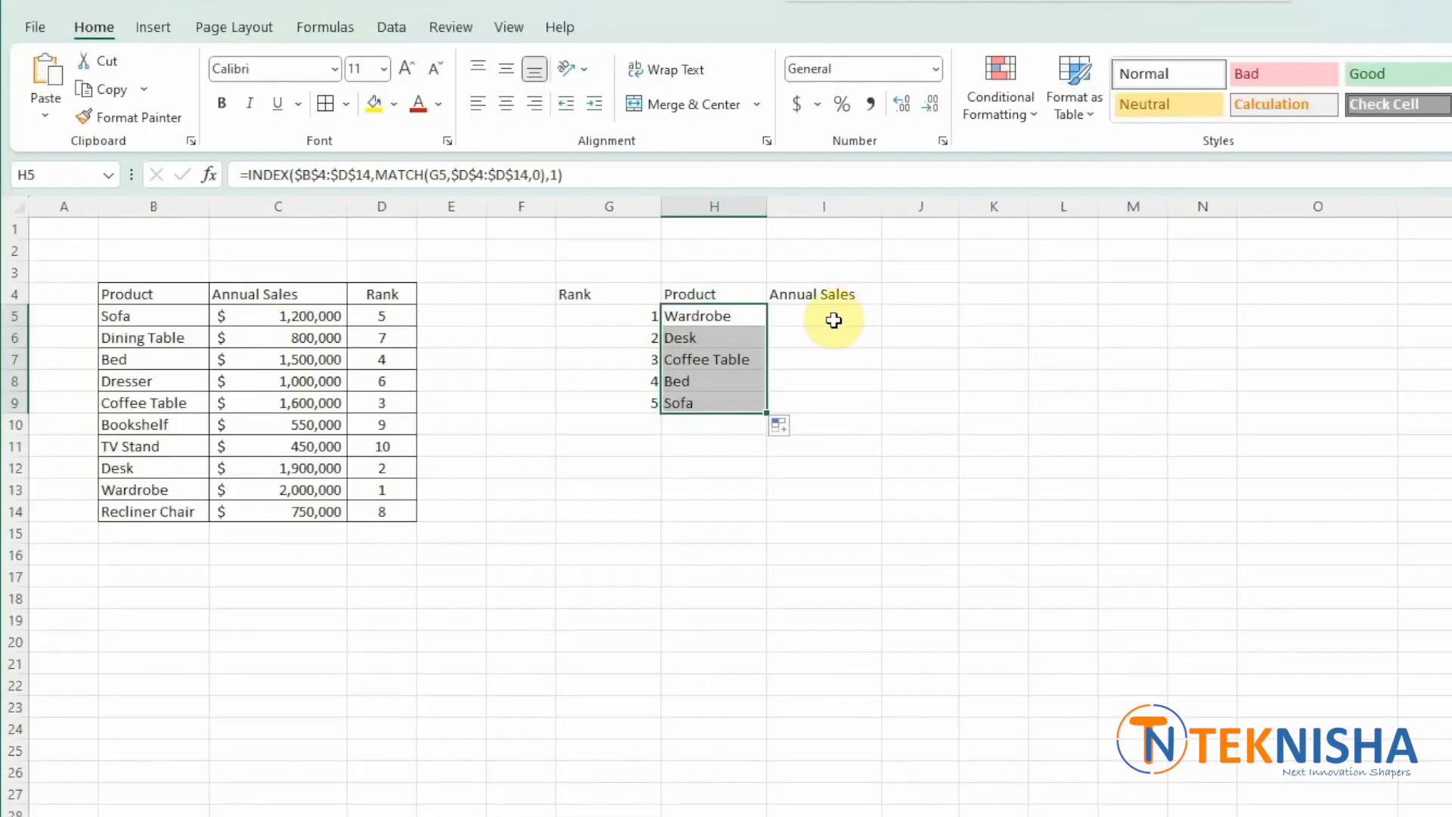
# - Enter =INDEX($B$4:$D$14,MATCH(G5,$D$4:$D$14,0),2) in I5 to return the top product's annual sales
pyautogui.click(1167, 448)
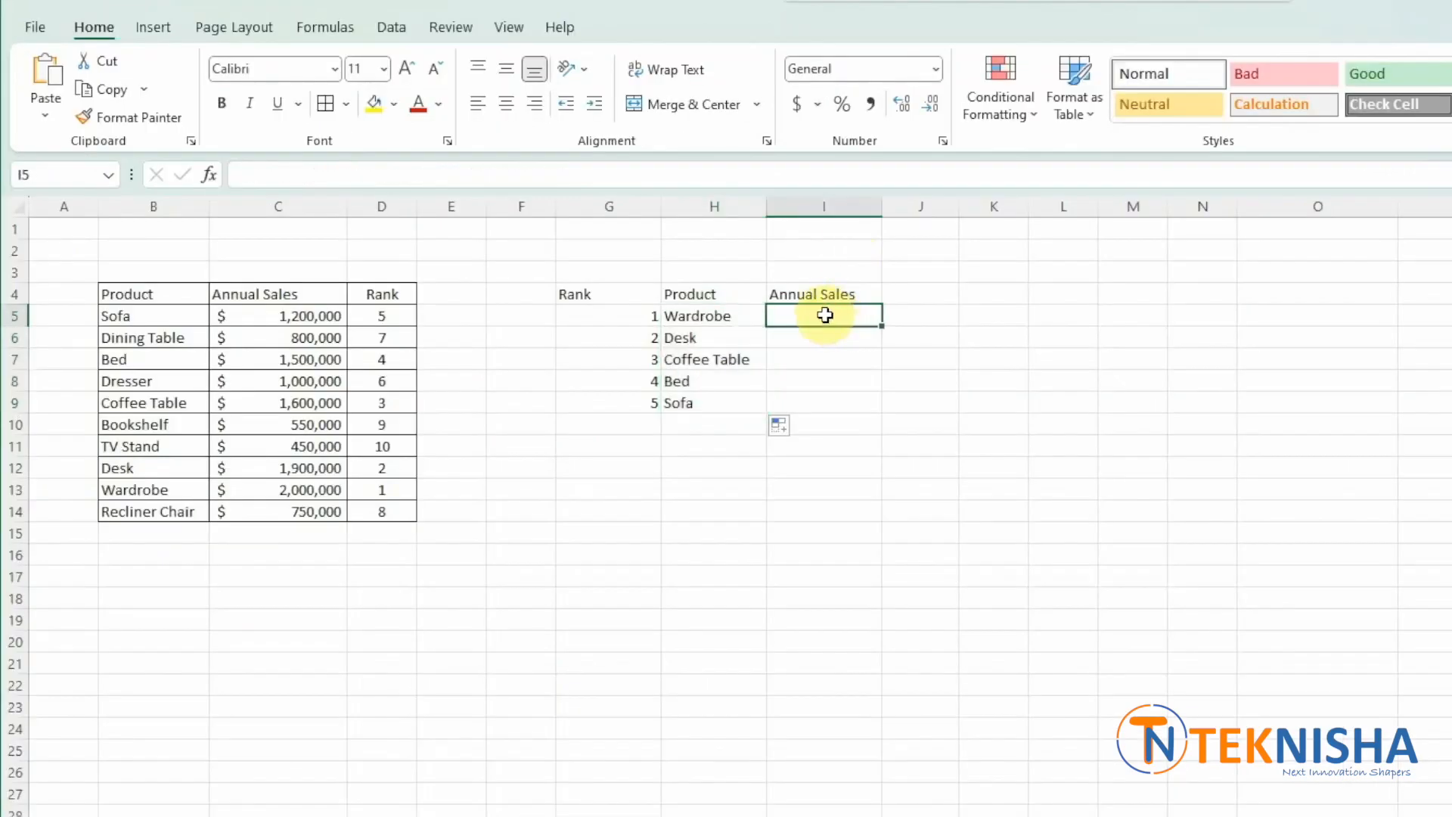
pyautogui.write('=')
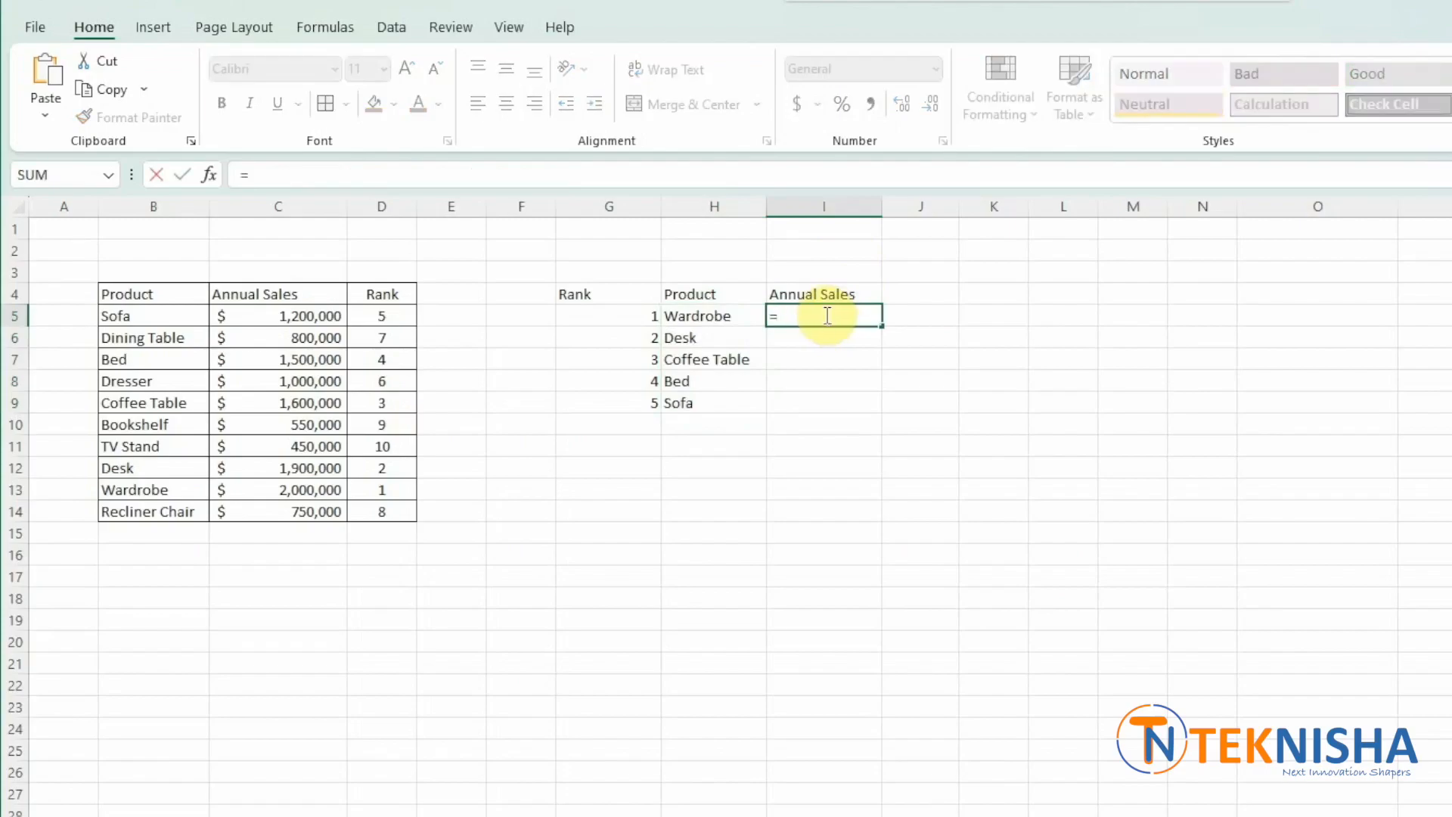
pyautogui.write('index(')
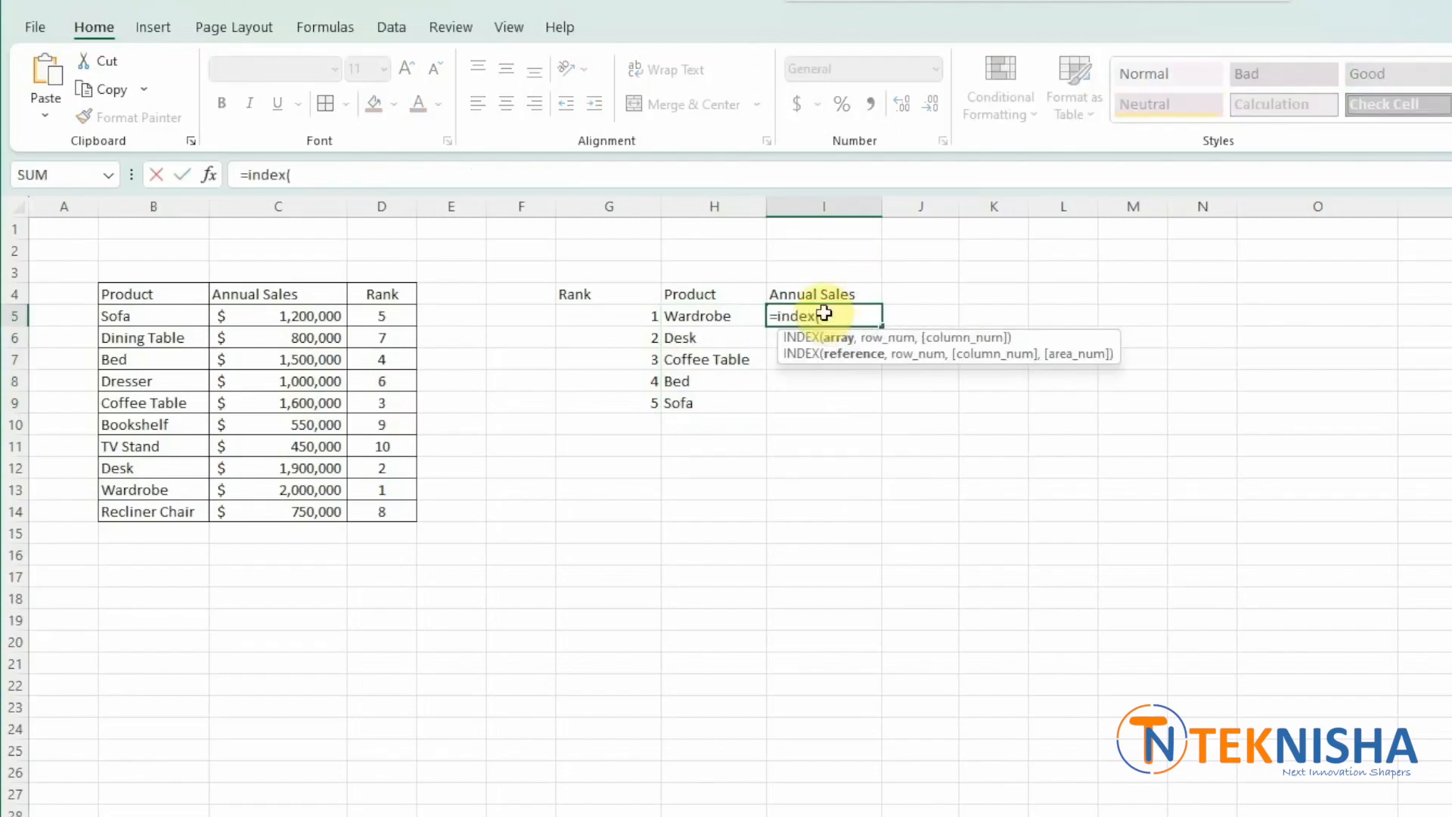
pyautogui.moveTo(174, 292); pyautogui.dragTo(347, 506)
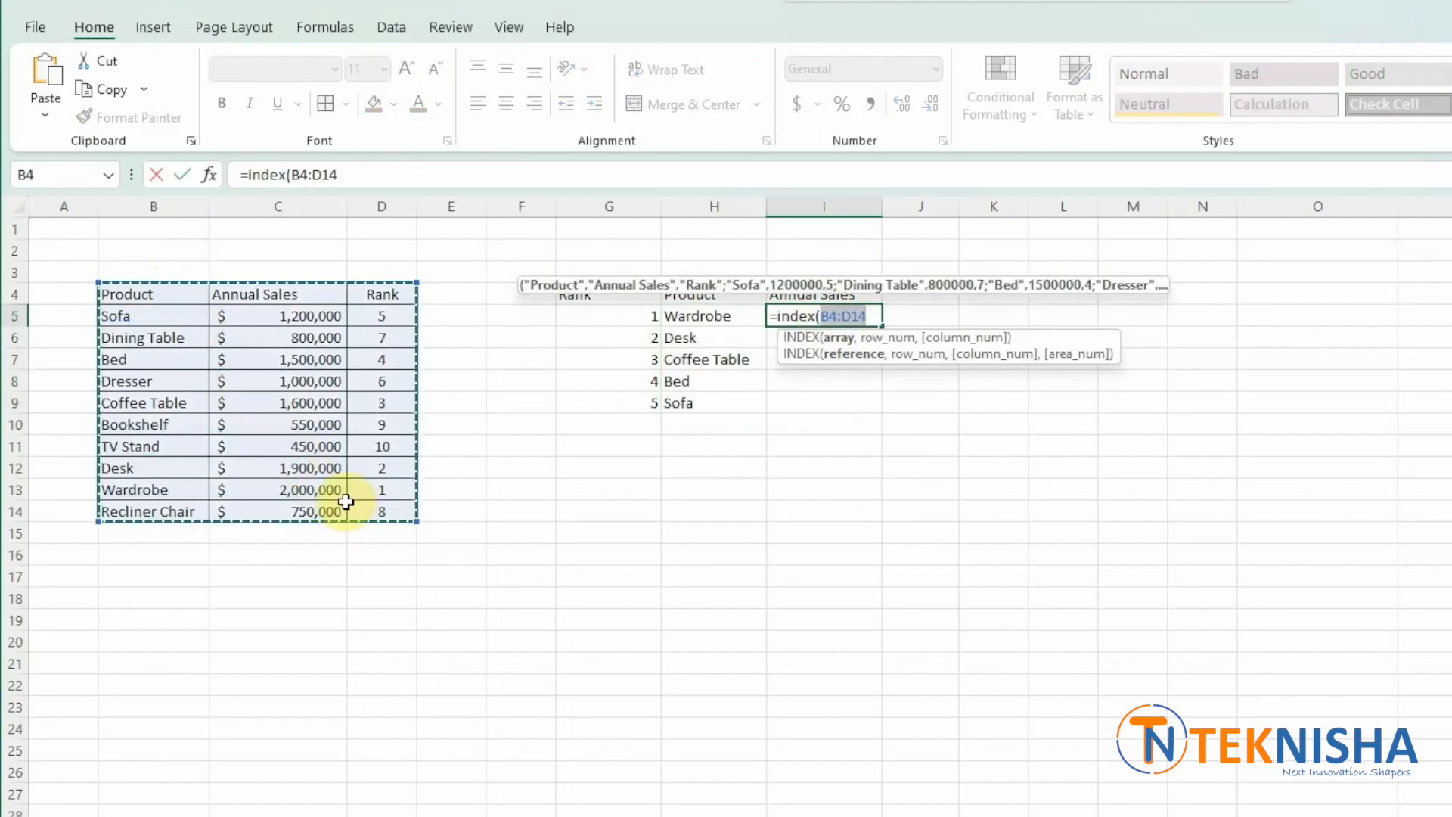
pyautogui.press('F4')
pyautogui.write(',')
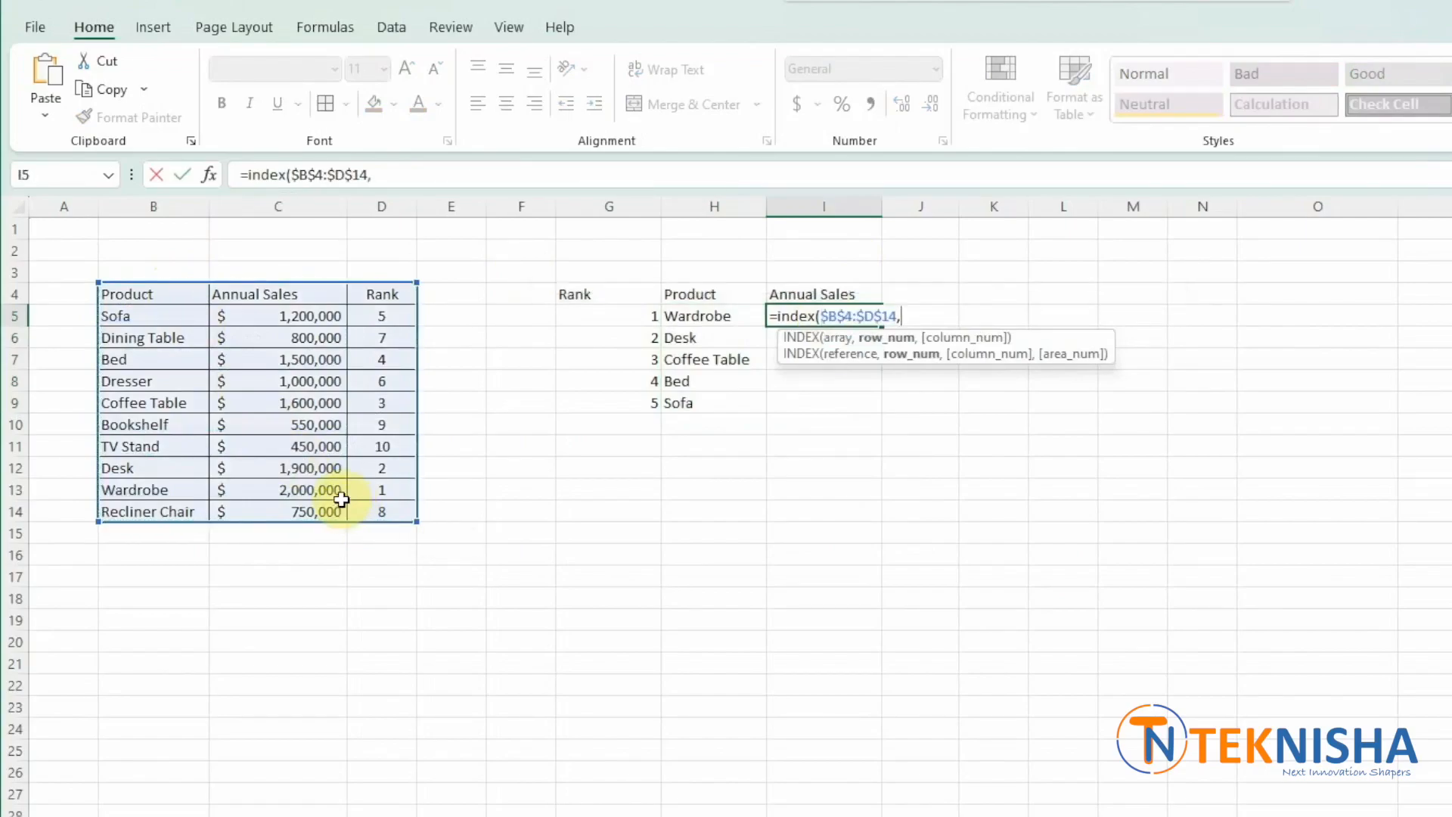
pyautogui.write('match')
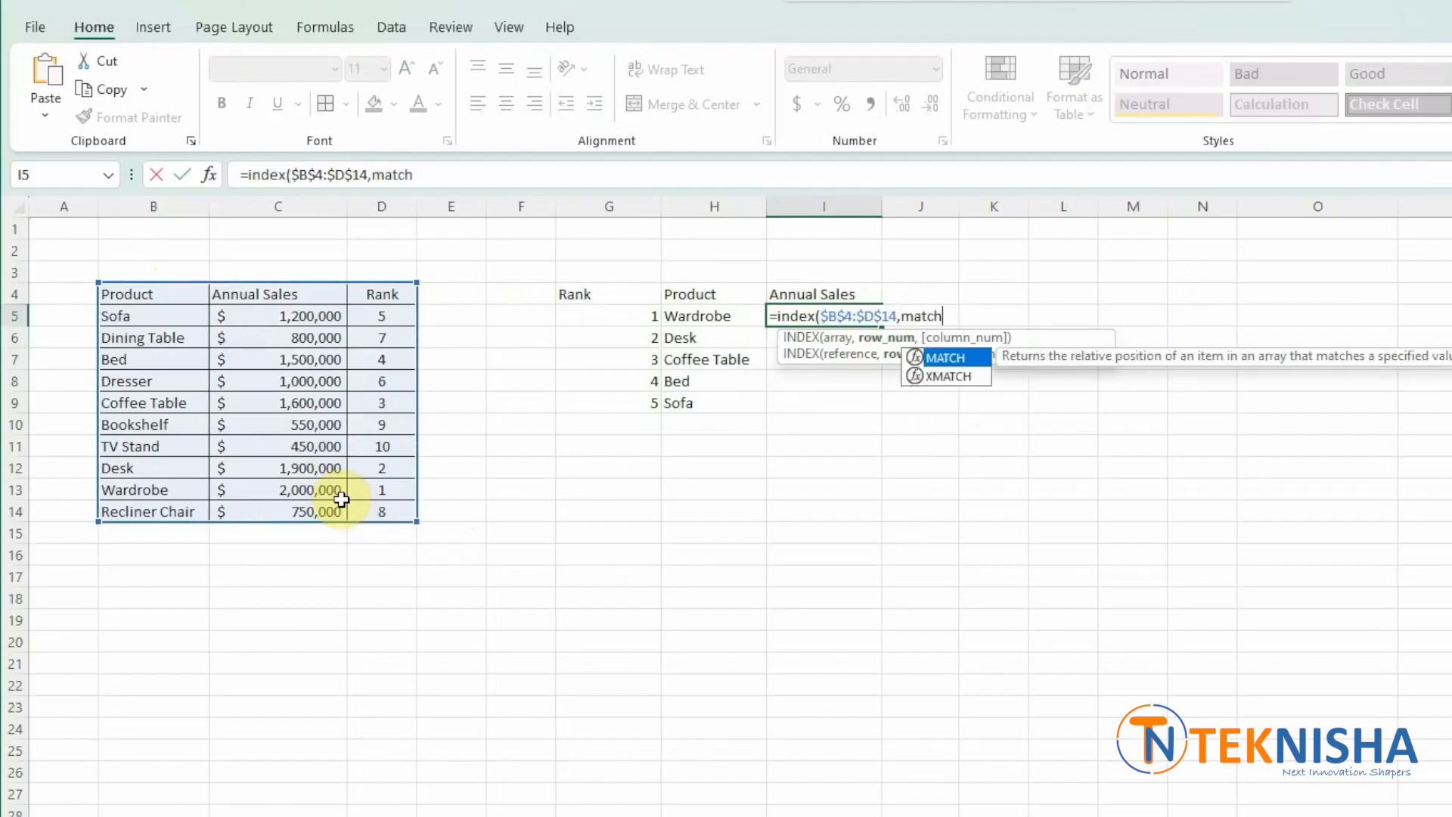
pyautogui.write('(')
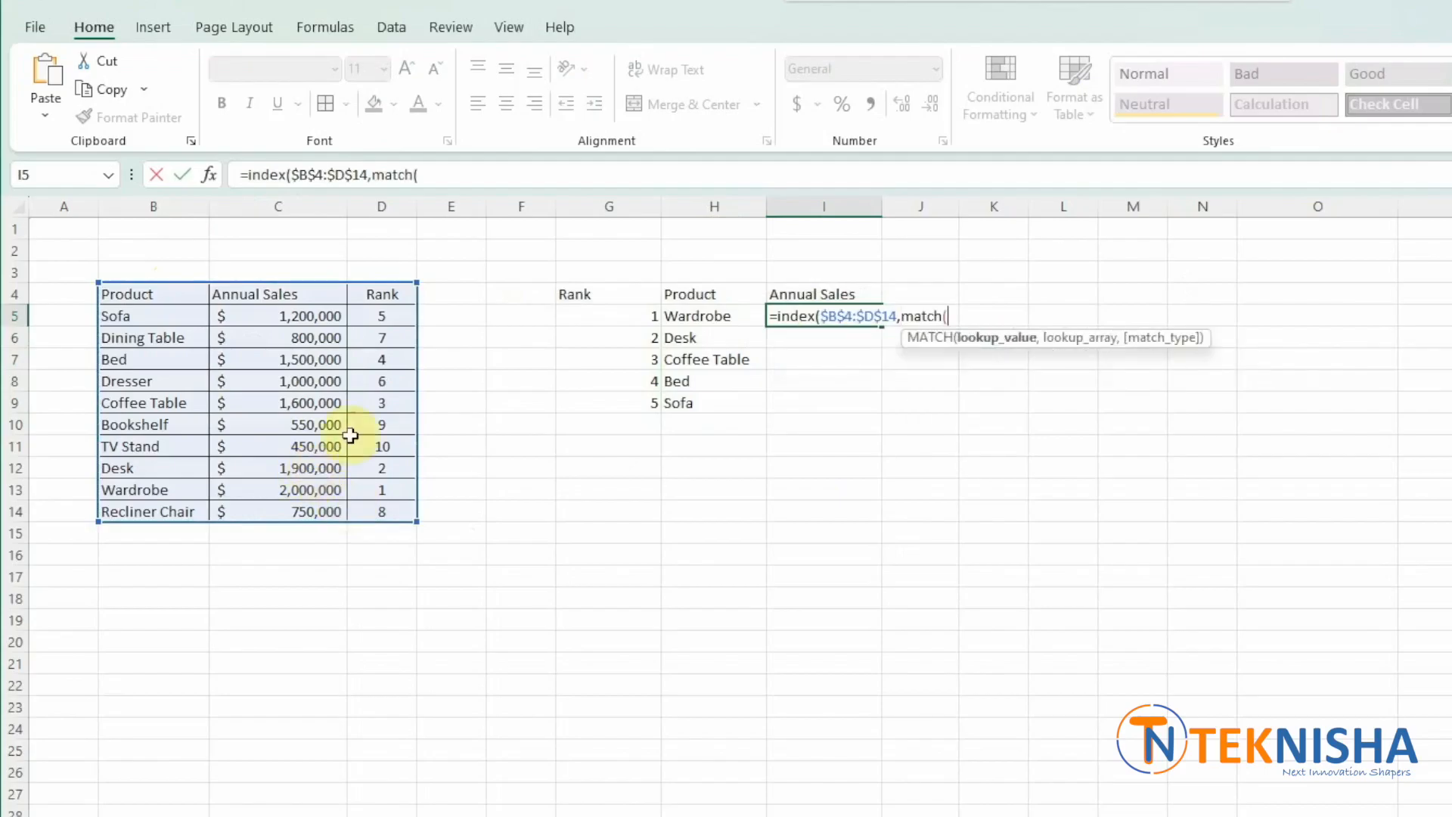
pyautogui.click(607, 321)
pyautogui.write(',')
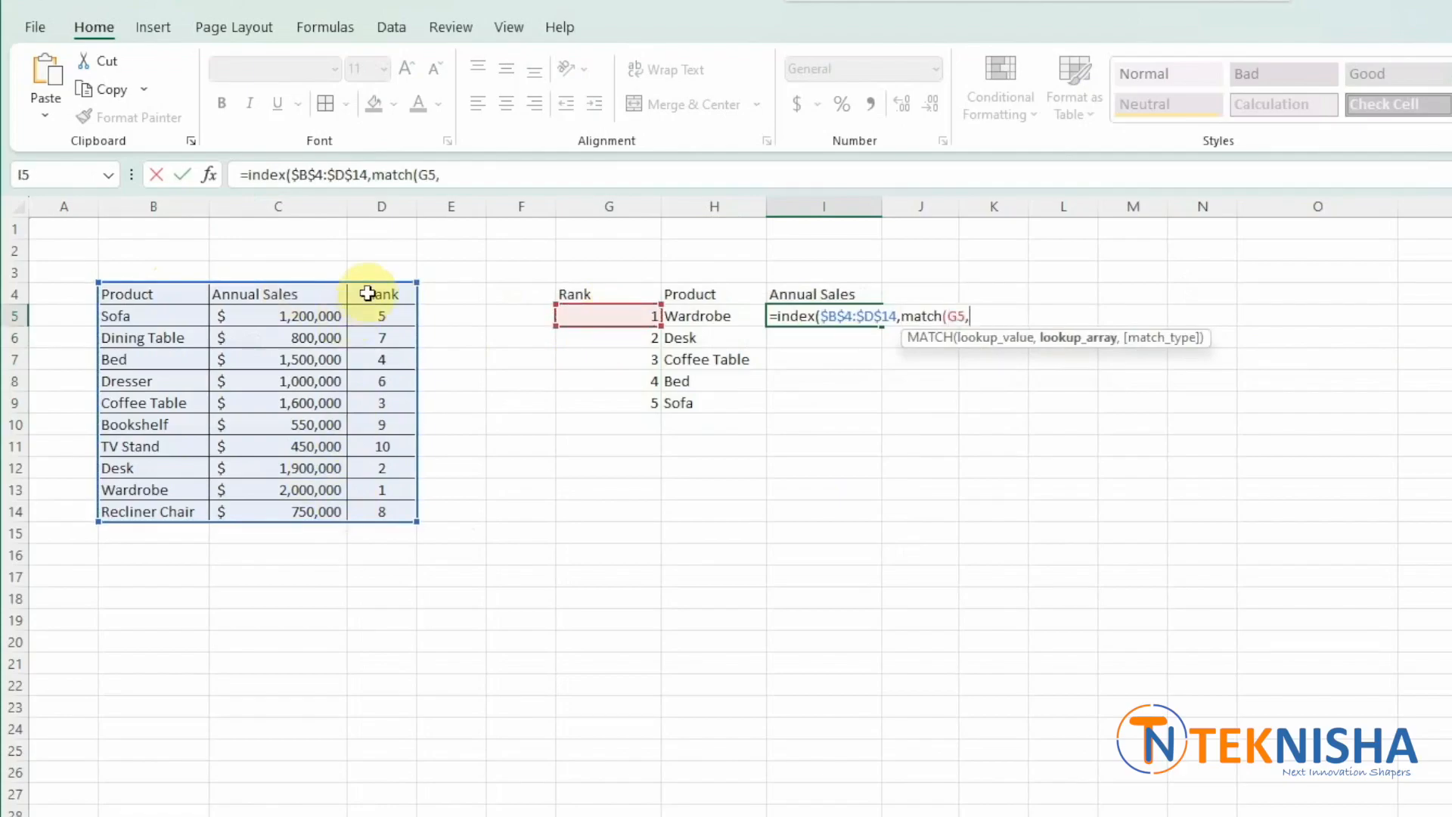
pyautogui.moveTo(367, 293); pyautogui.dragTo(388, 503)
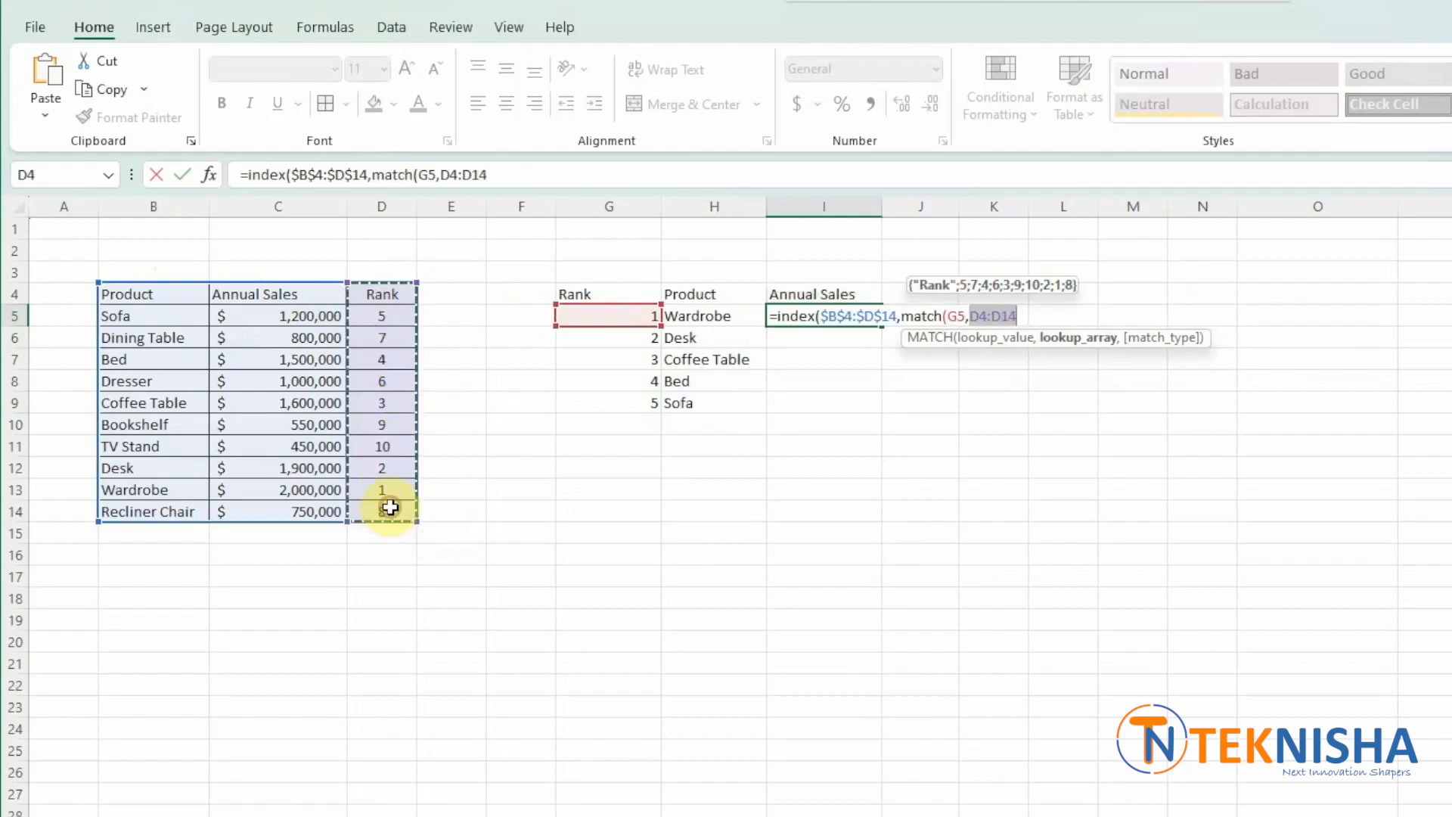
pyautogui.press('F4')
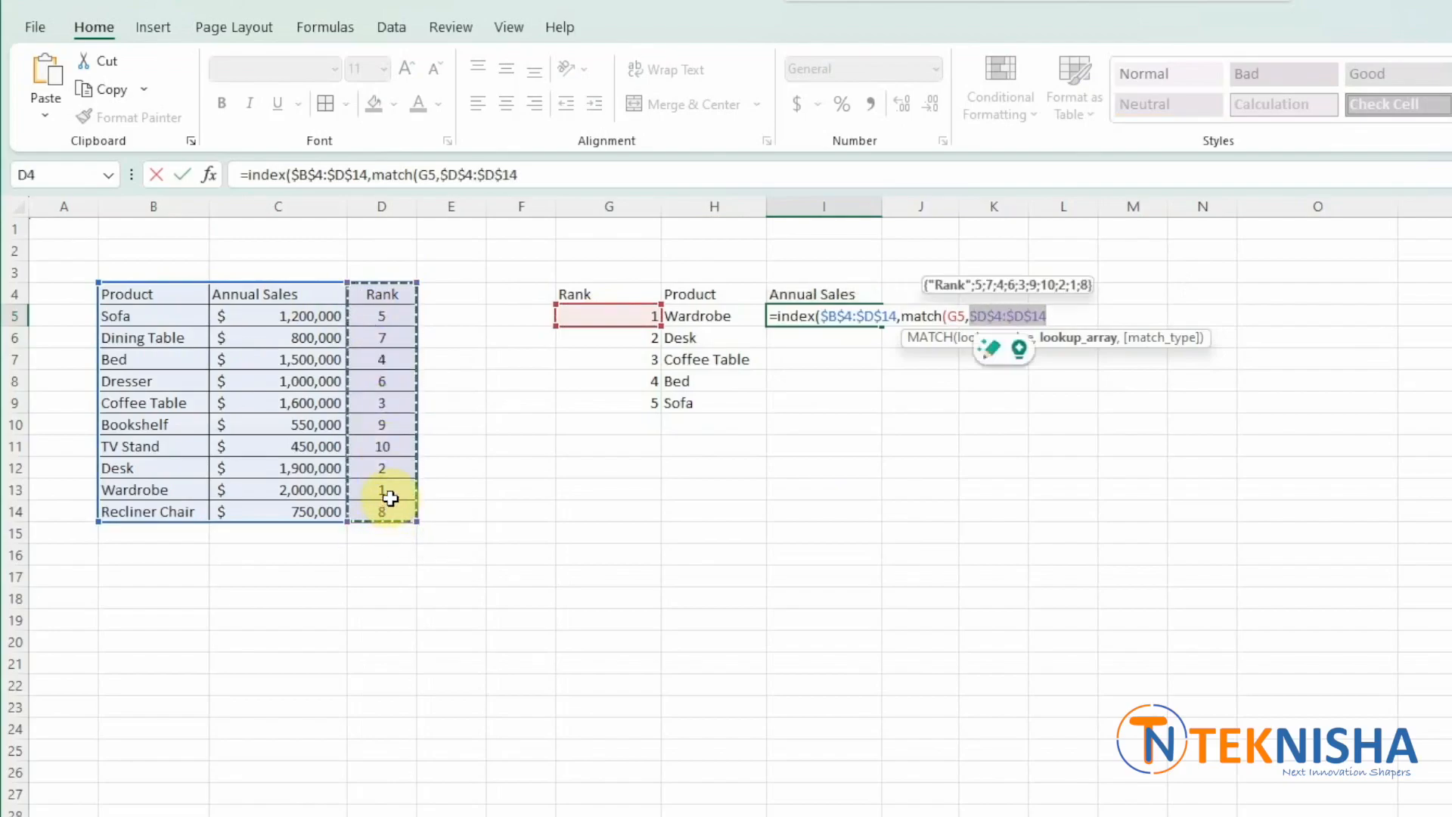
pyautogui.write(',0),')
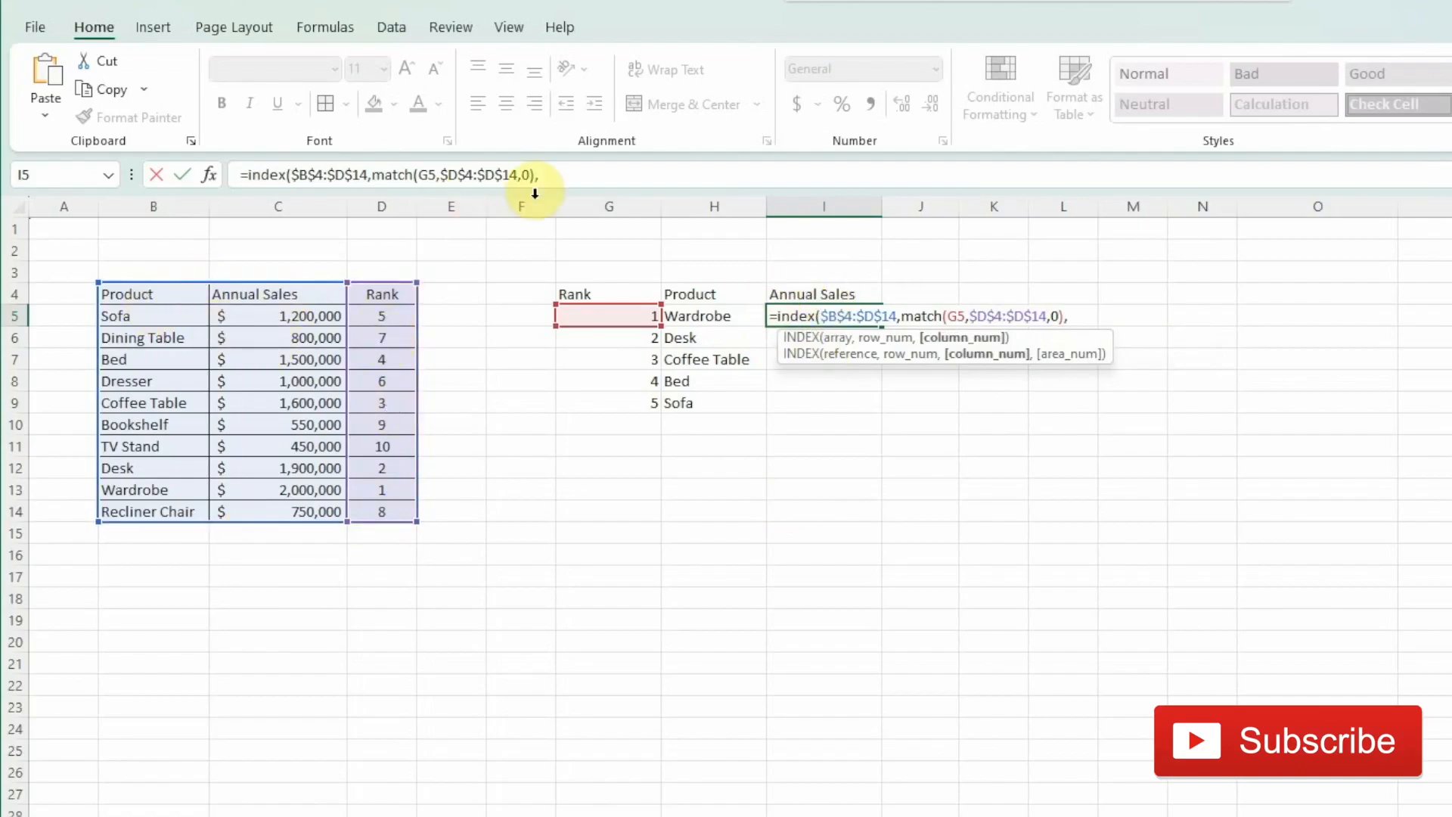
pyautogui.click(570, 176)
pyautogui.write('2')
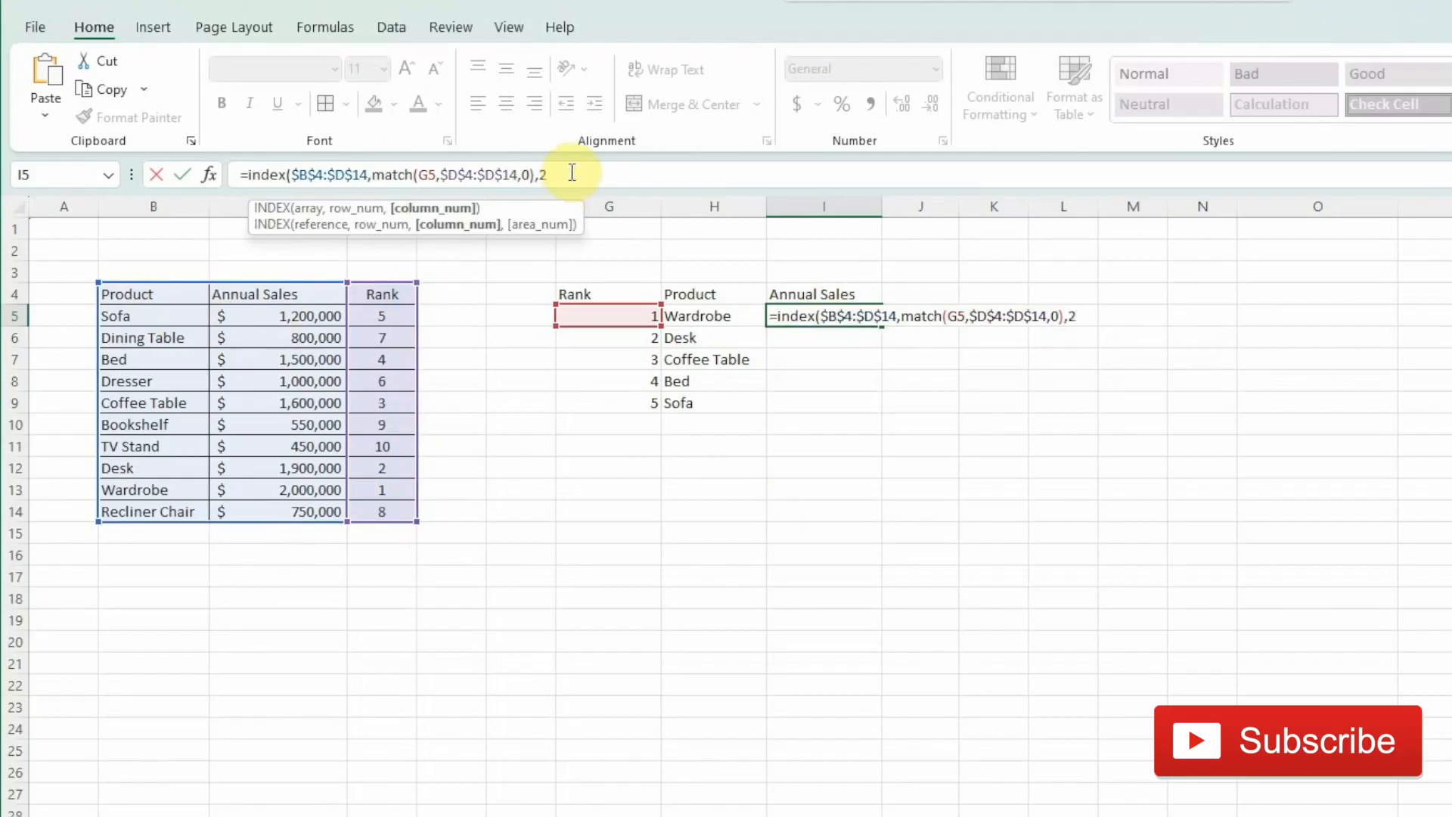
pyautogui.write(')')
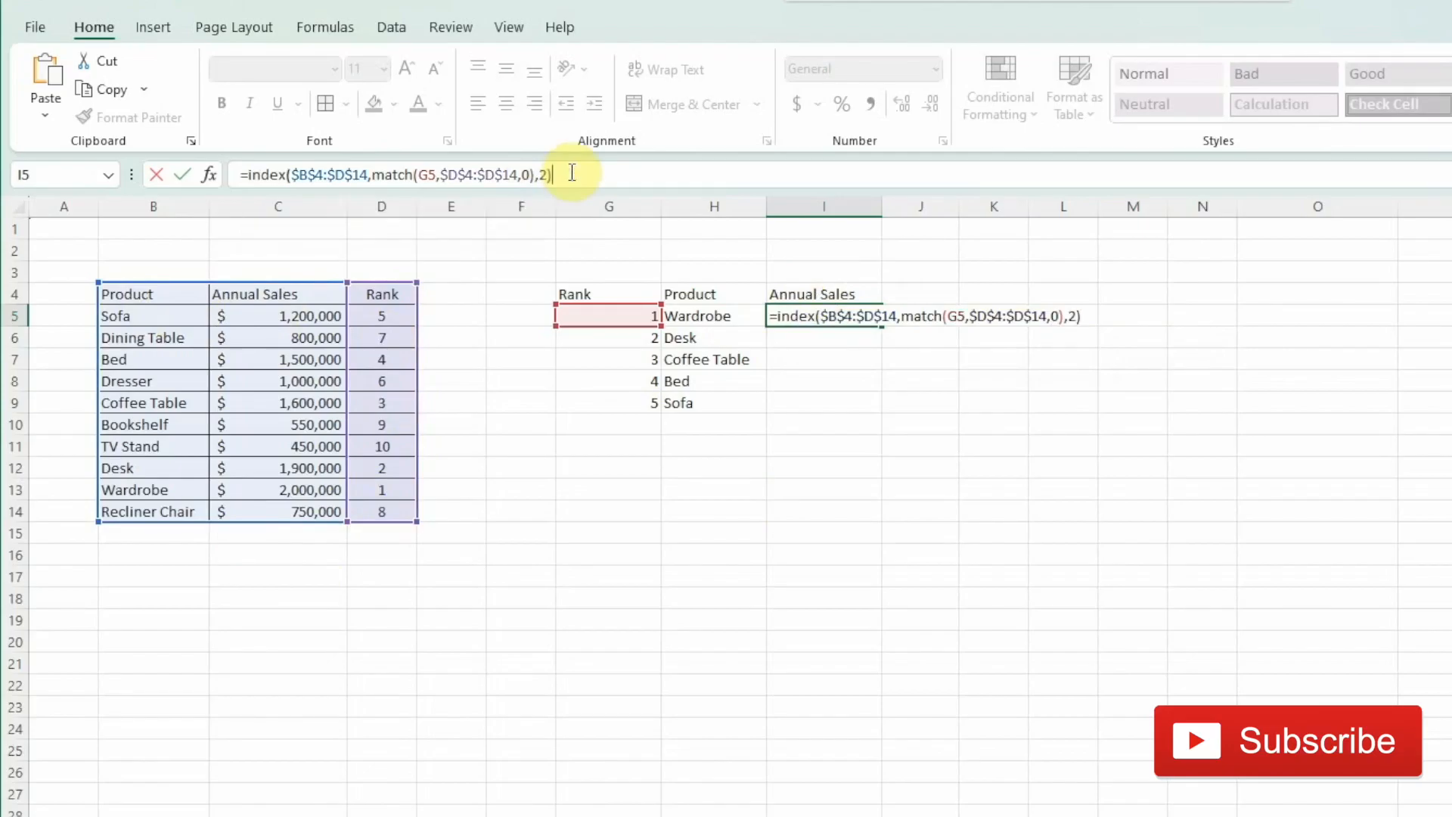
pyautogui.press('Return')
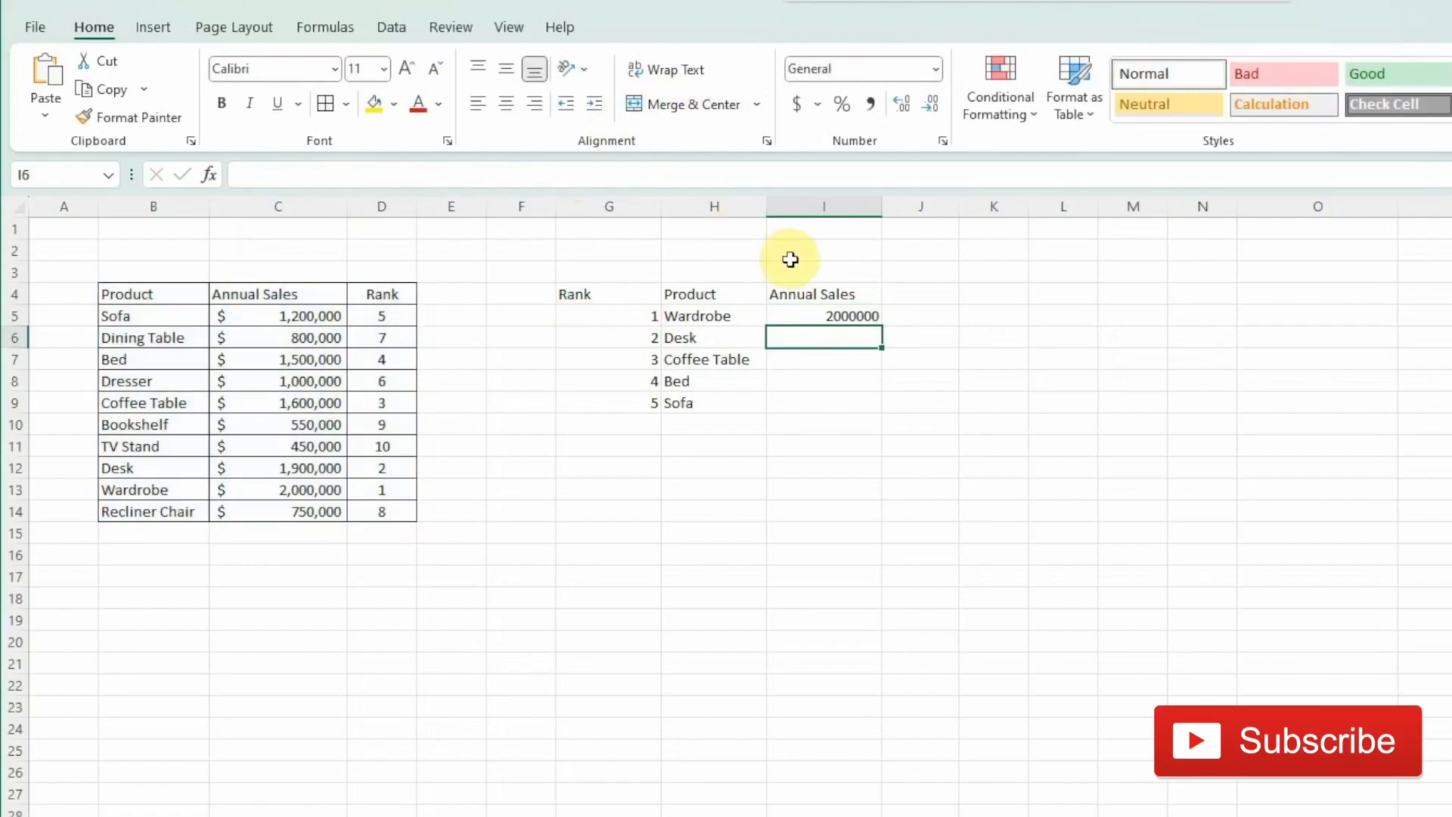
# - Format I5 as Accounting with no decimal places and fill it down to I9
pyautogui.click(810, 314)
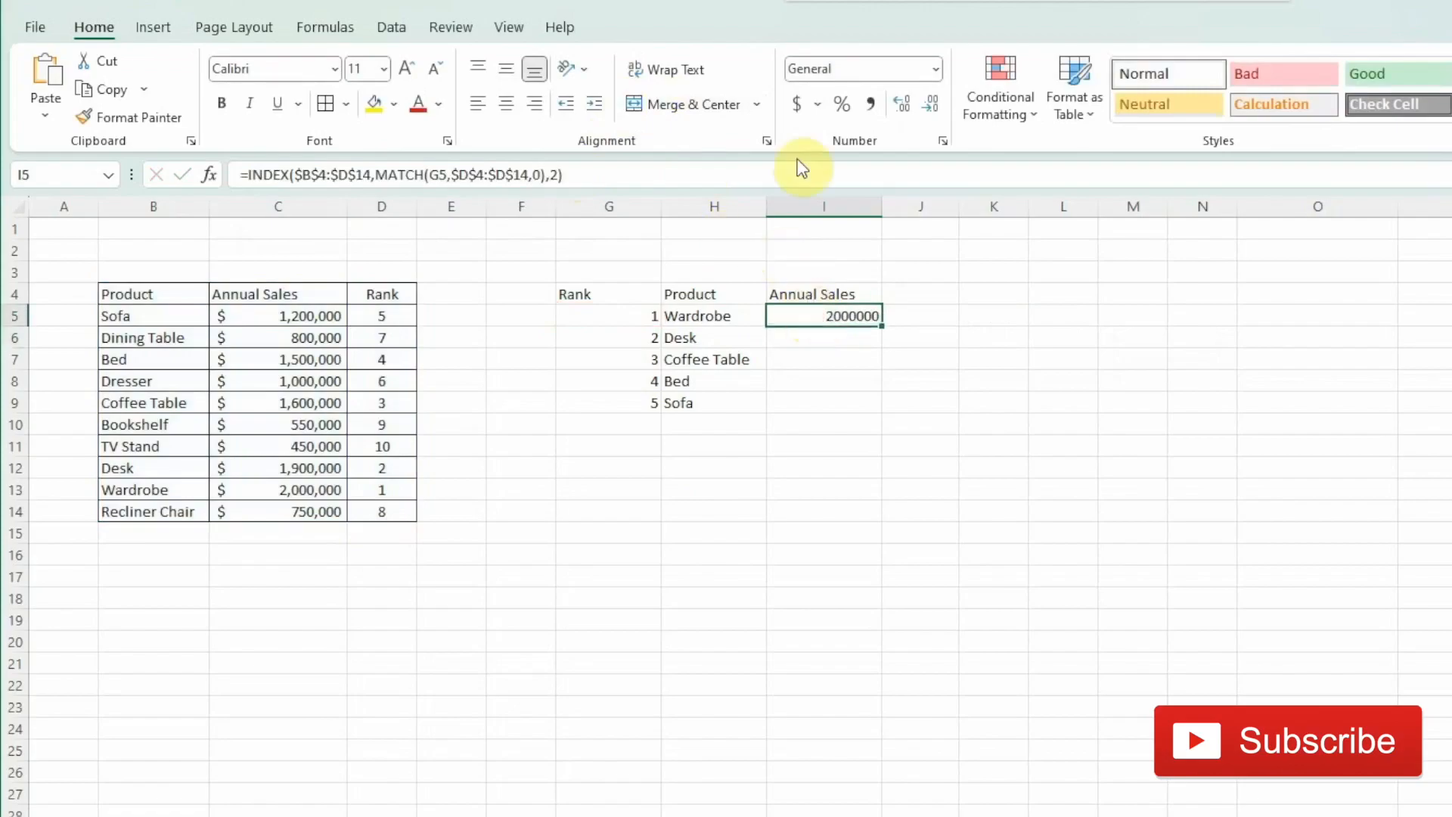
pyautogui.click(797, 105)
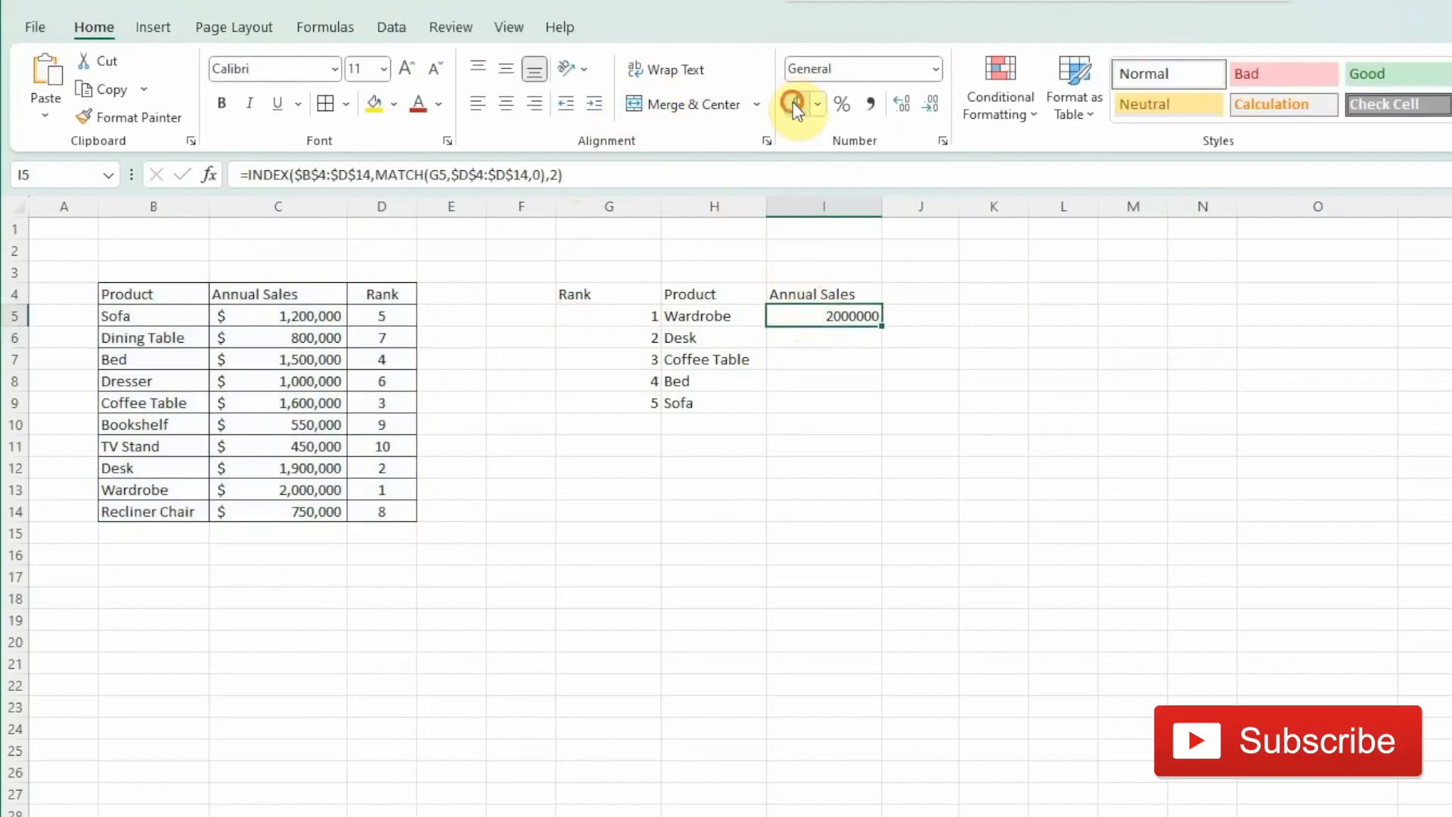
pyautogui.click(937, 112)
pyautogui.click(937, 112)
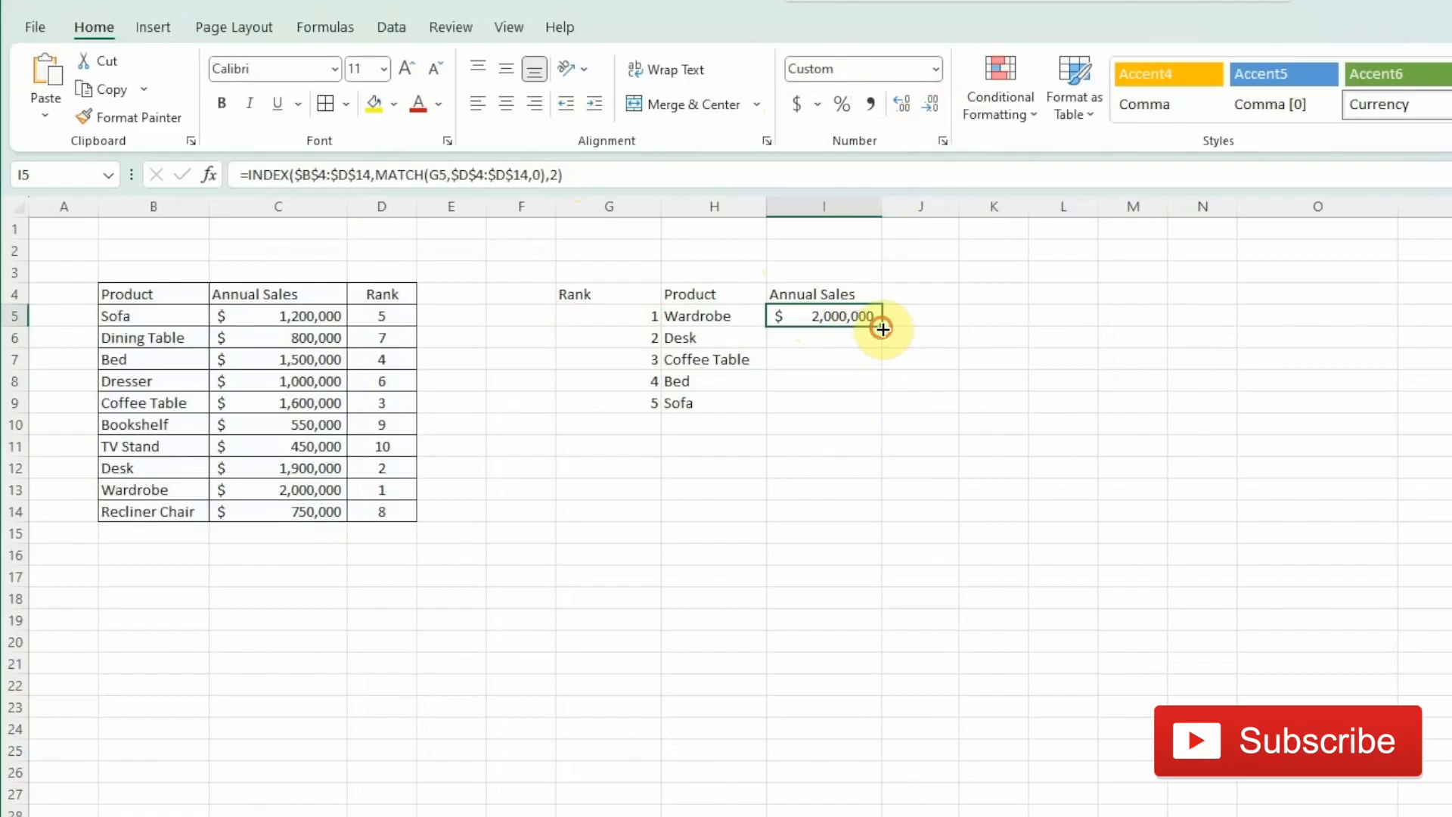
pyautogui.moveTo(882, 329); pyautogui.dragTo(872, 408)
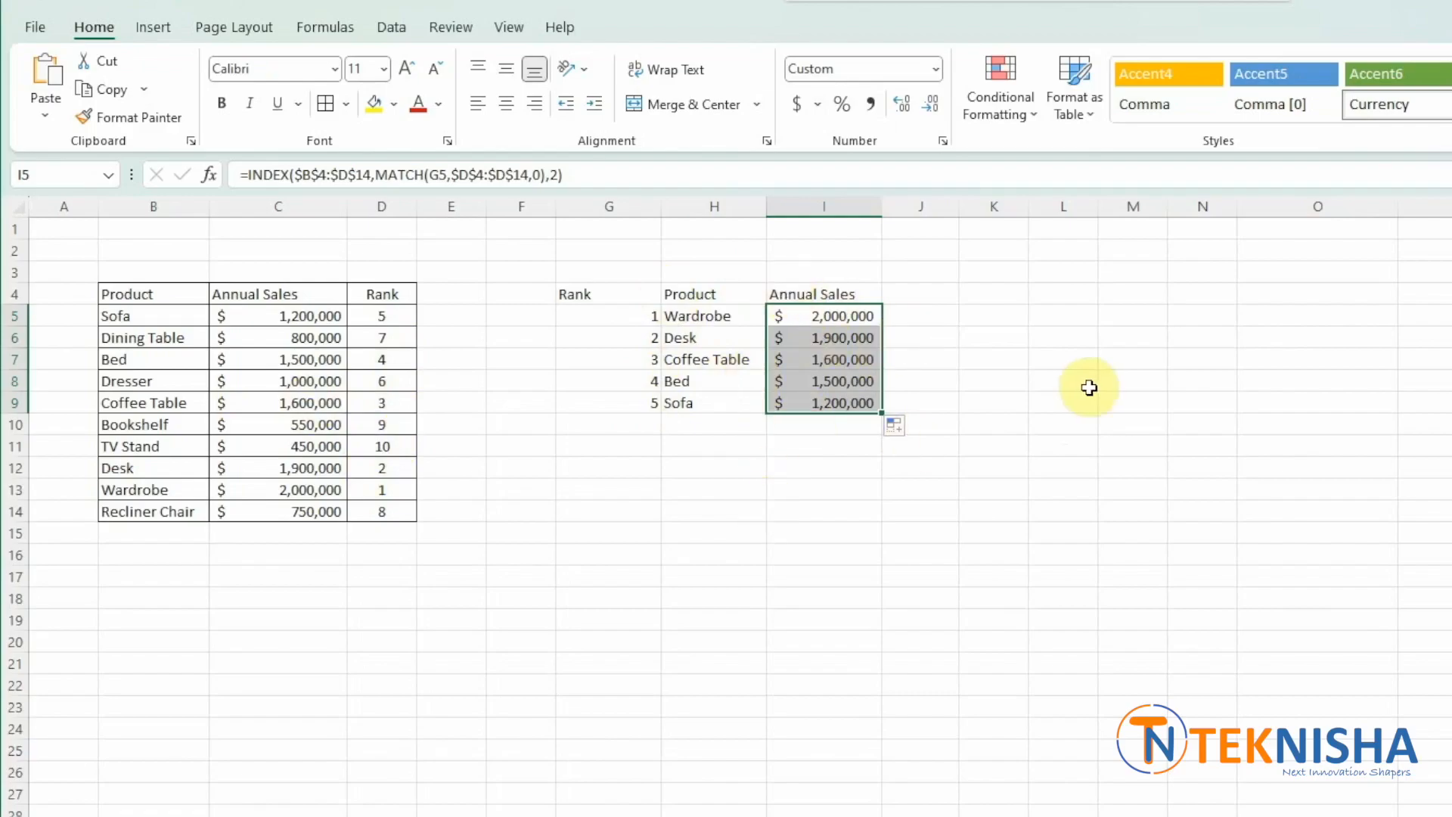
# - Add an Others row: enter Others in H10 and =sum(C5:C14)-sum(I5:I9) in I10 for the remaining sales
pyautogui.click(723, 430)
pyautogui.write('Others')
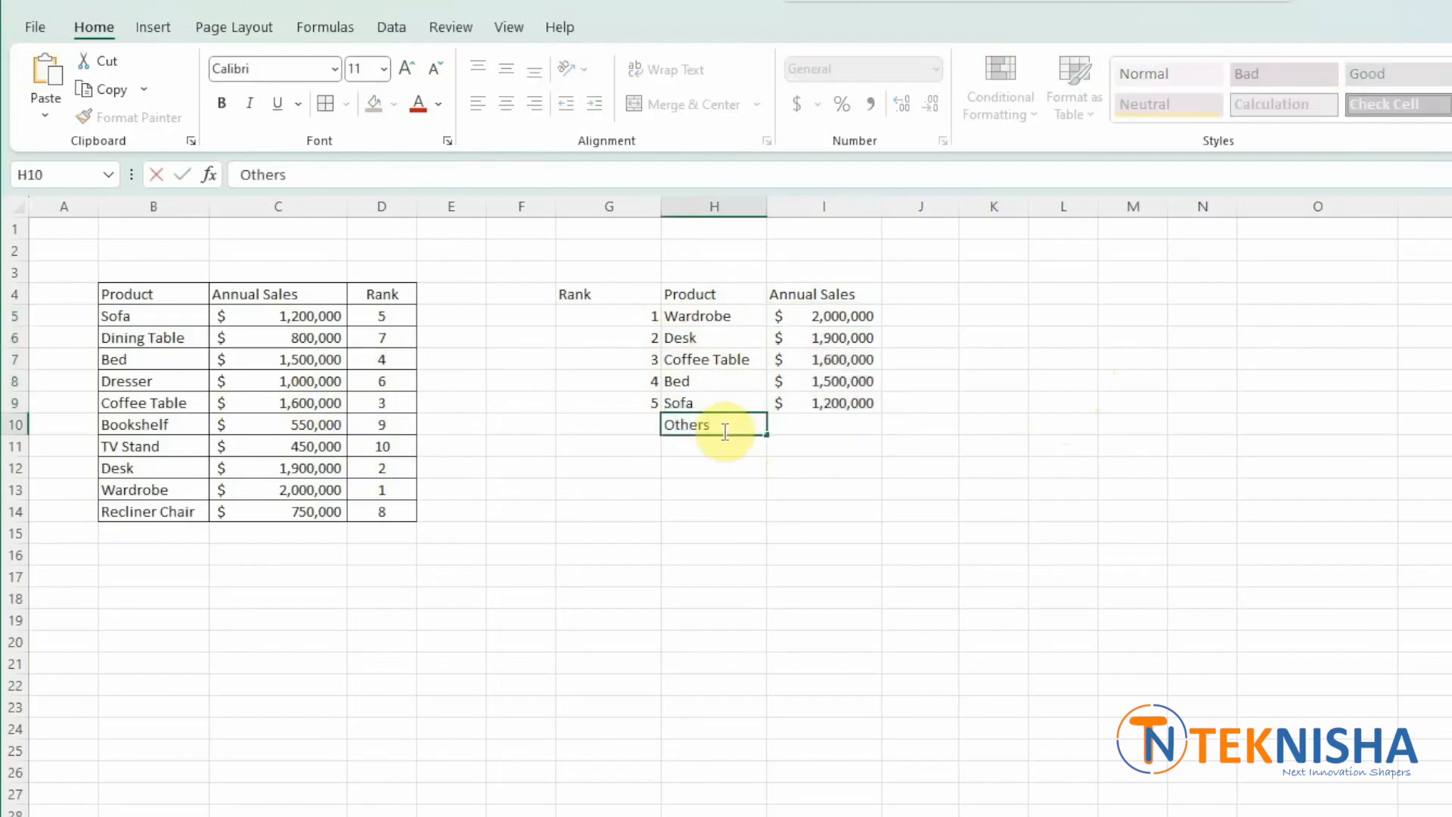
pyautogui.press('Return')
pyautogui.click(786, 428)
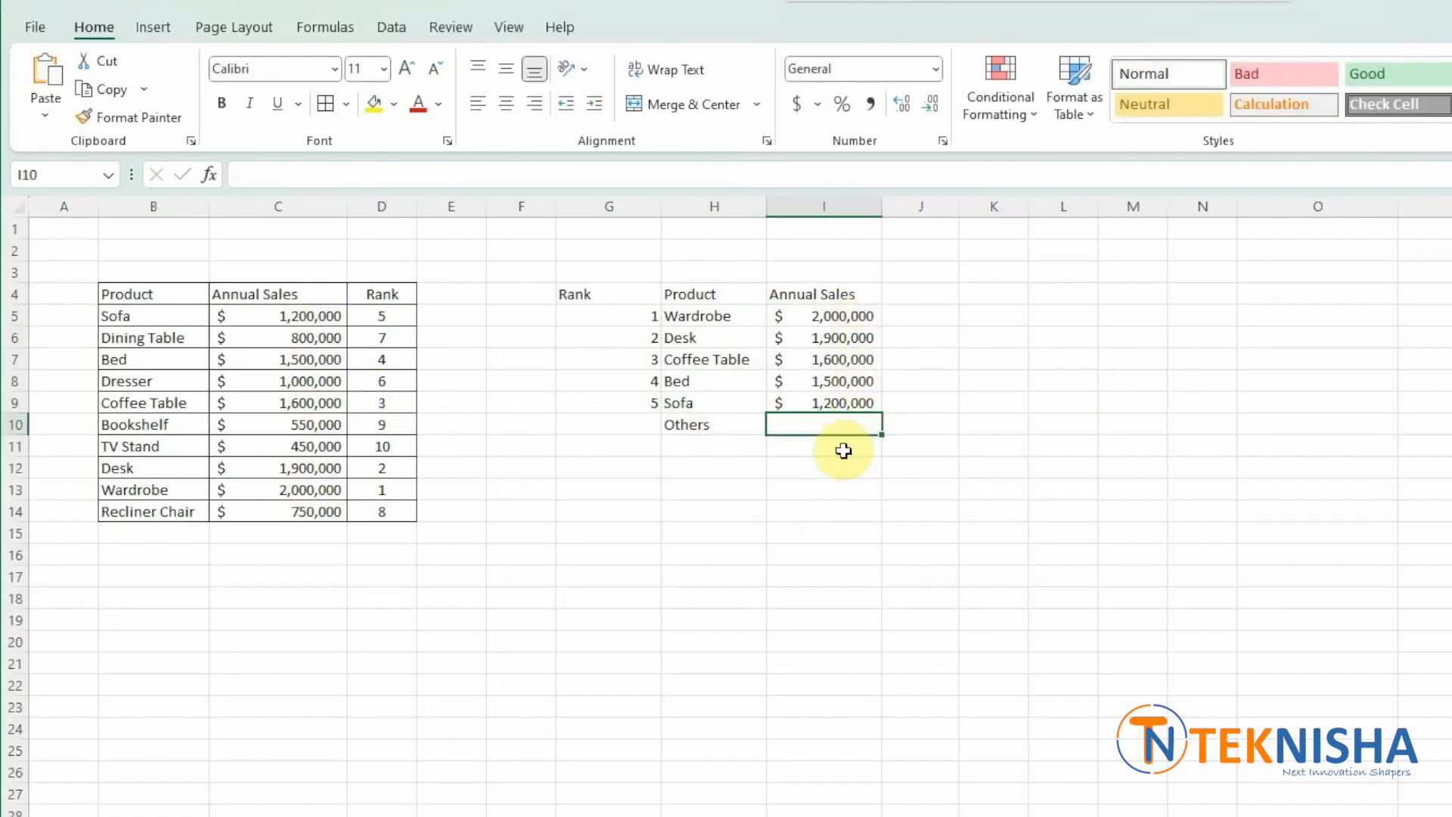
pyautogui.write('=')
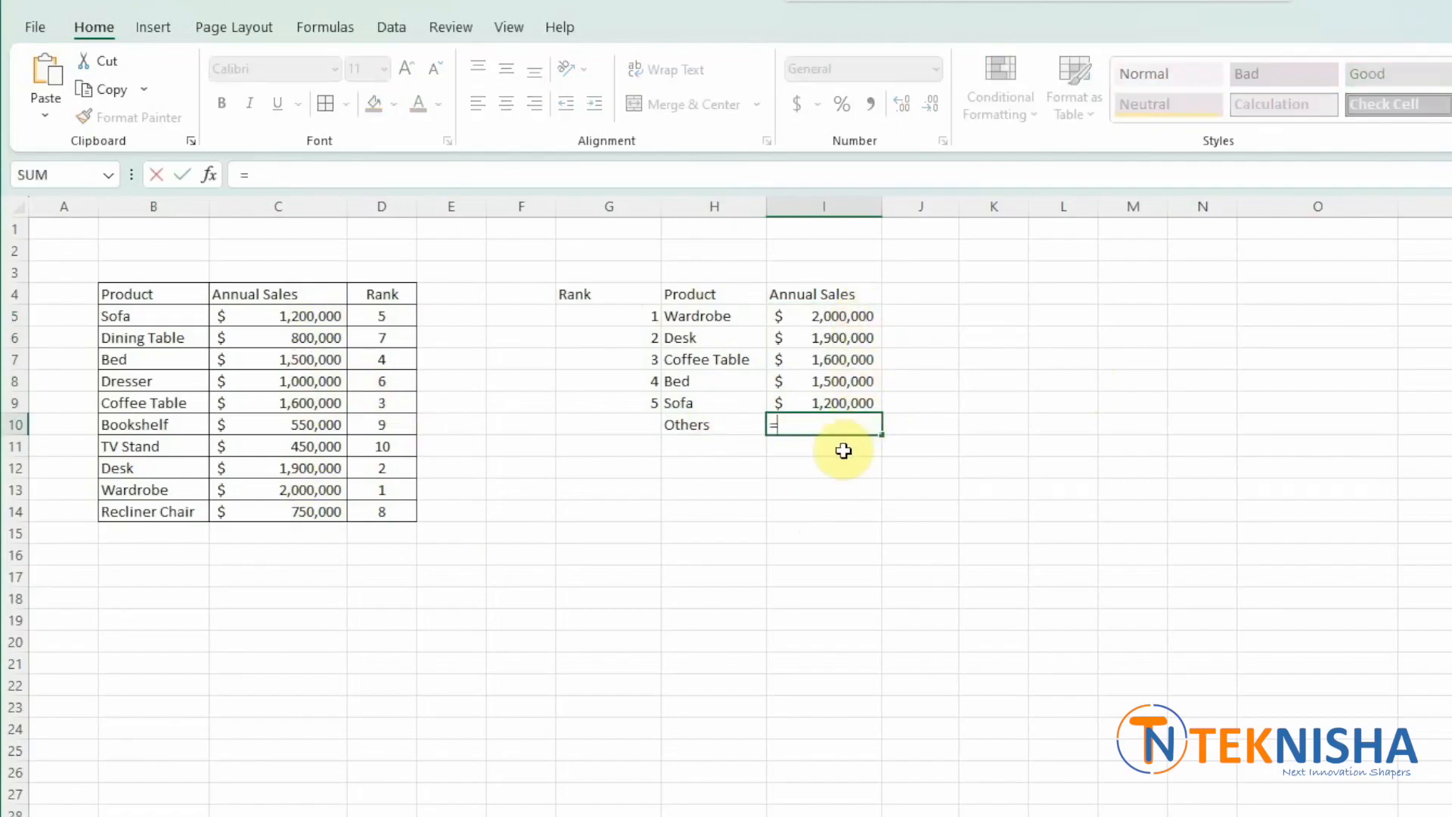
pyautogui.write('sum(')
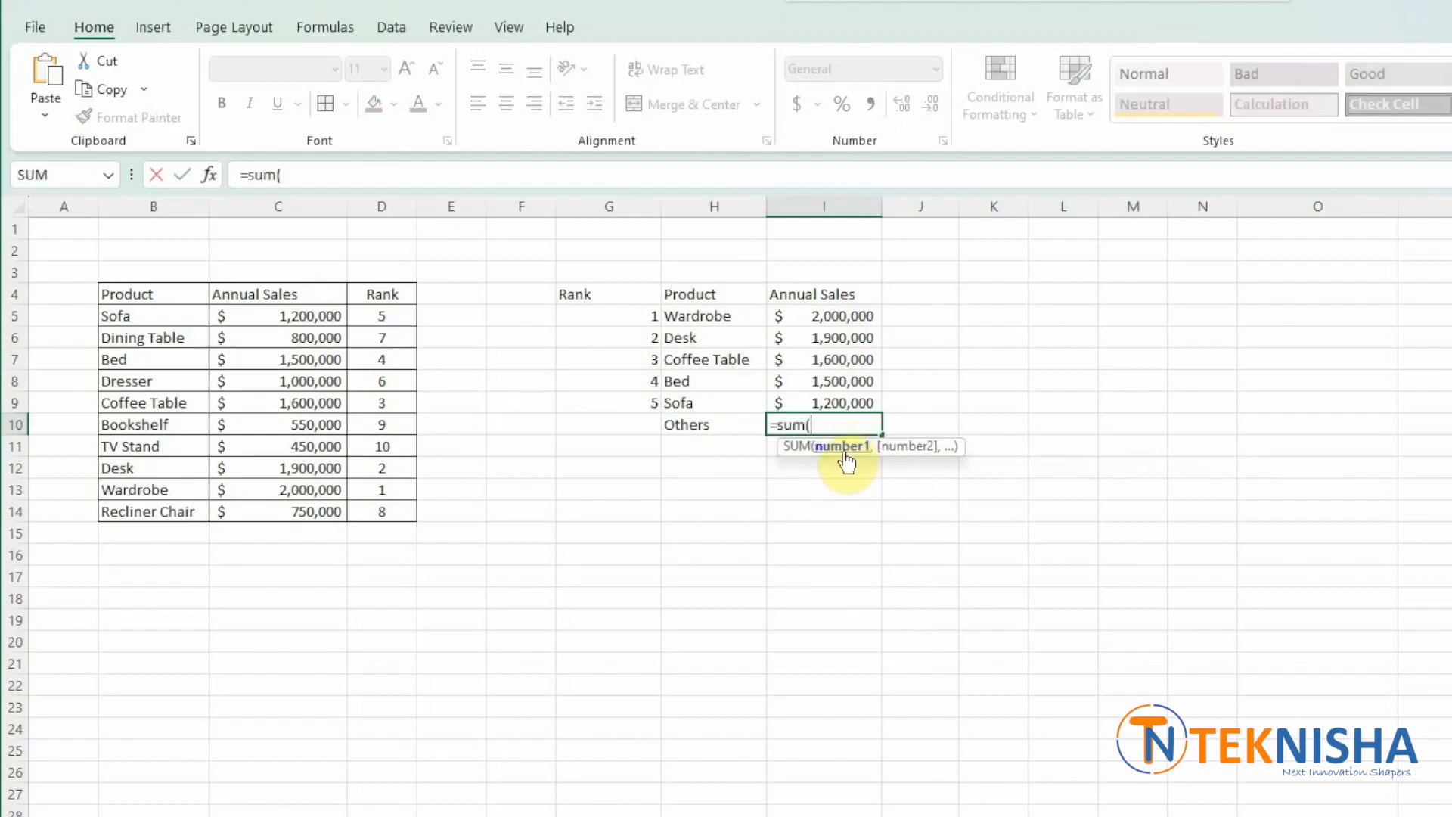
pyautogui.moveTo(237, 315); pyautogui.dragTo(244, 509)
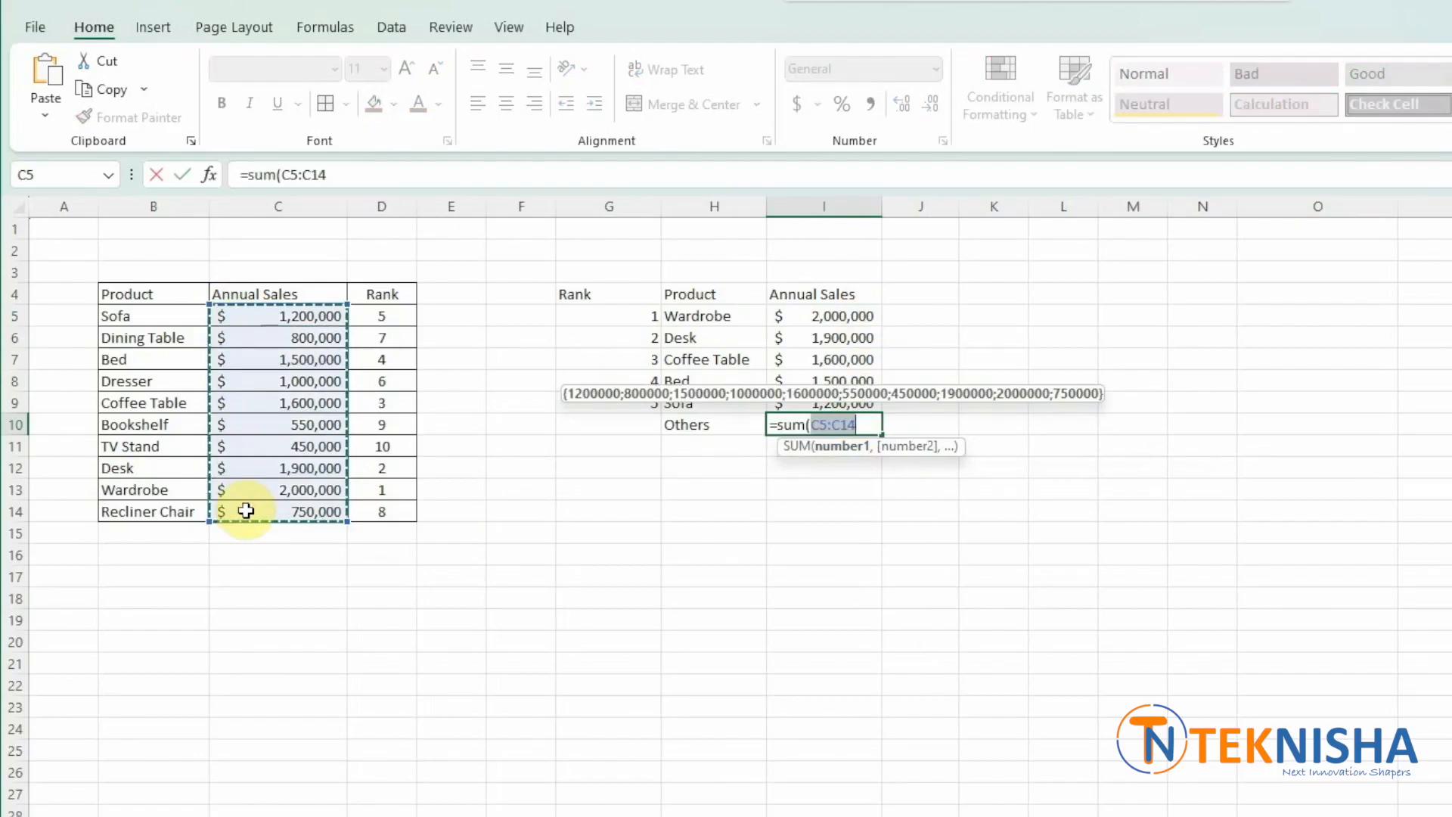
pyautogui.write(')-sum(')
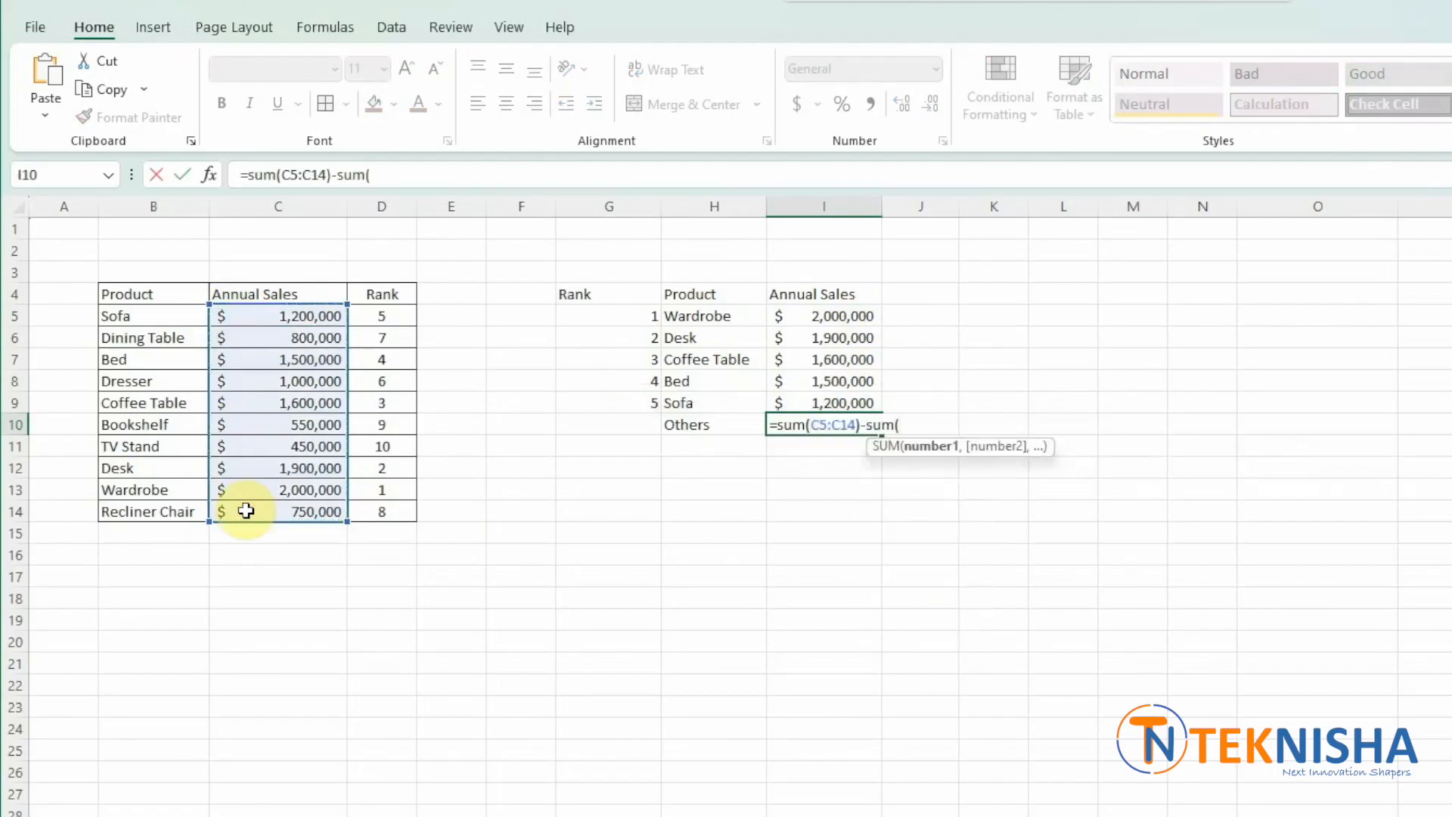
pyautogui.moveTo(824, 314); pyautogui.dragTo(813, 405)
pyautogui.write(')')
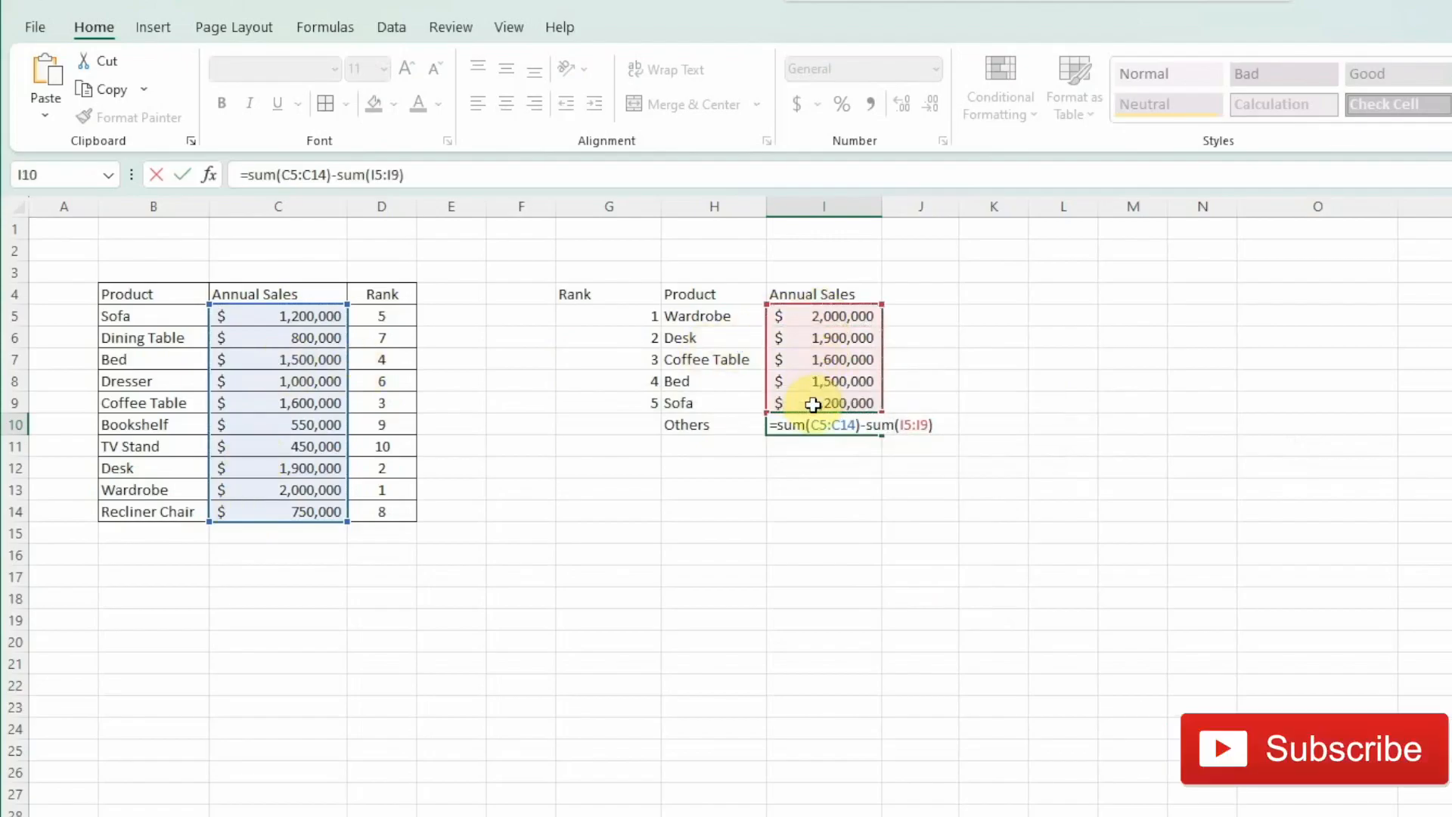
pyautogui.press('Return')
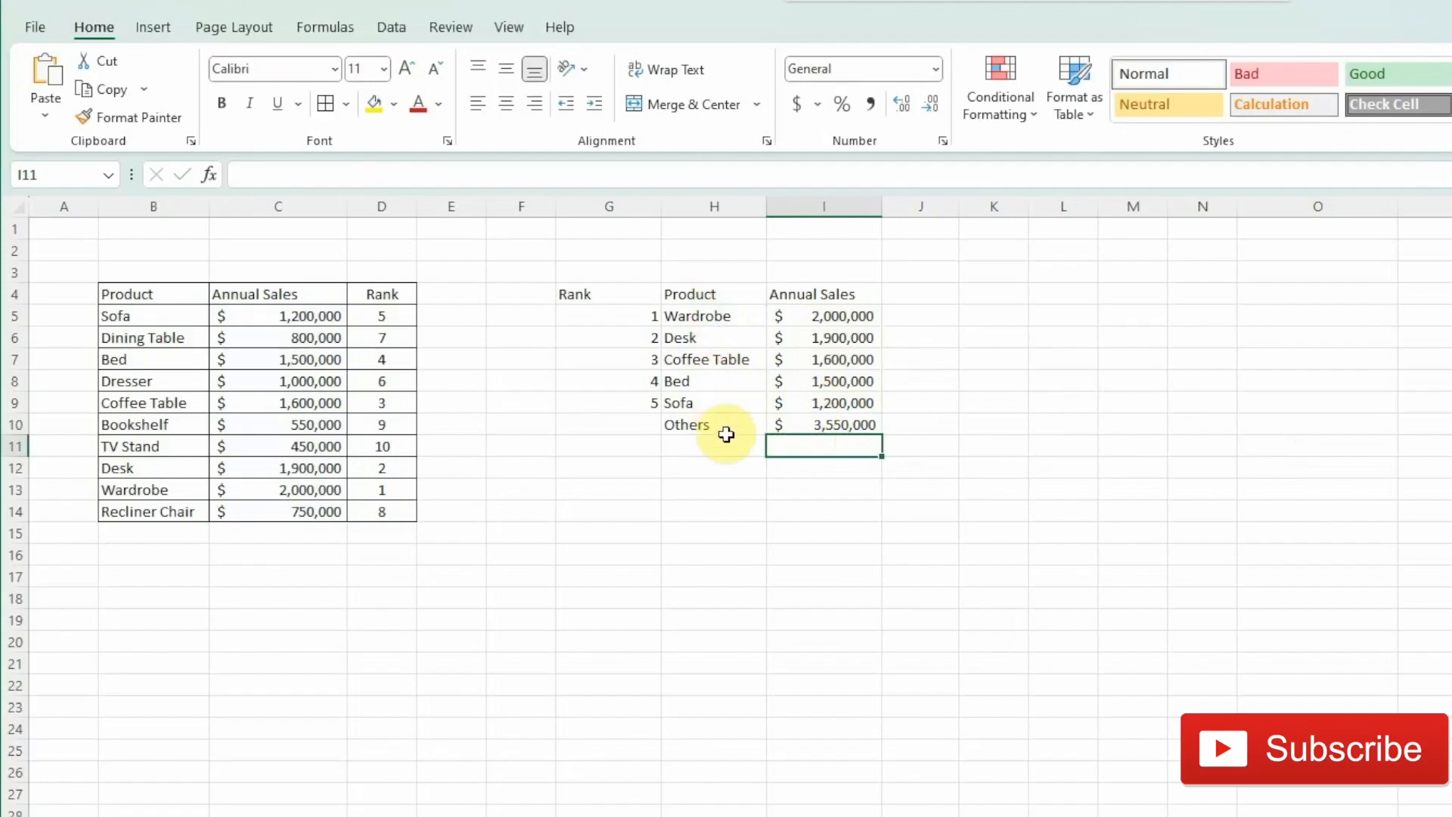
# - Insert a 2-D clustered column chart from the top-5 table range H4:I10
pyautogui.click(728, 427)
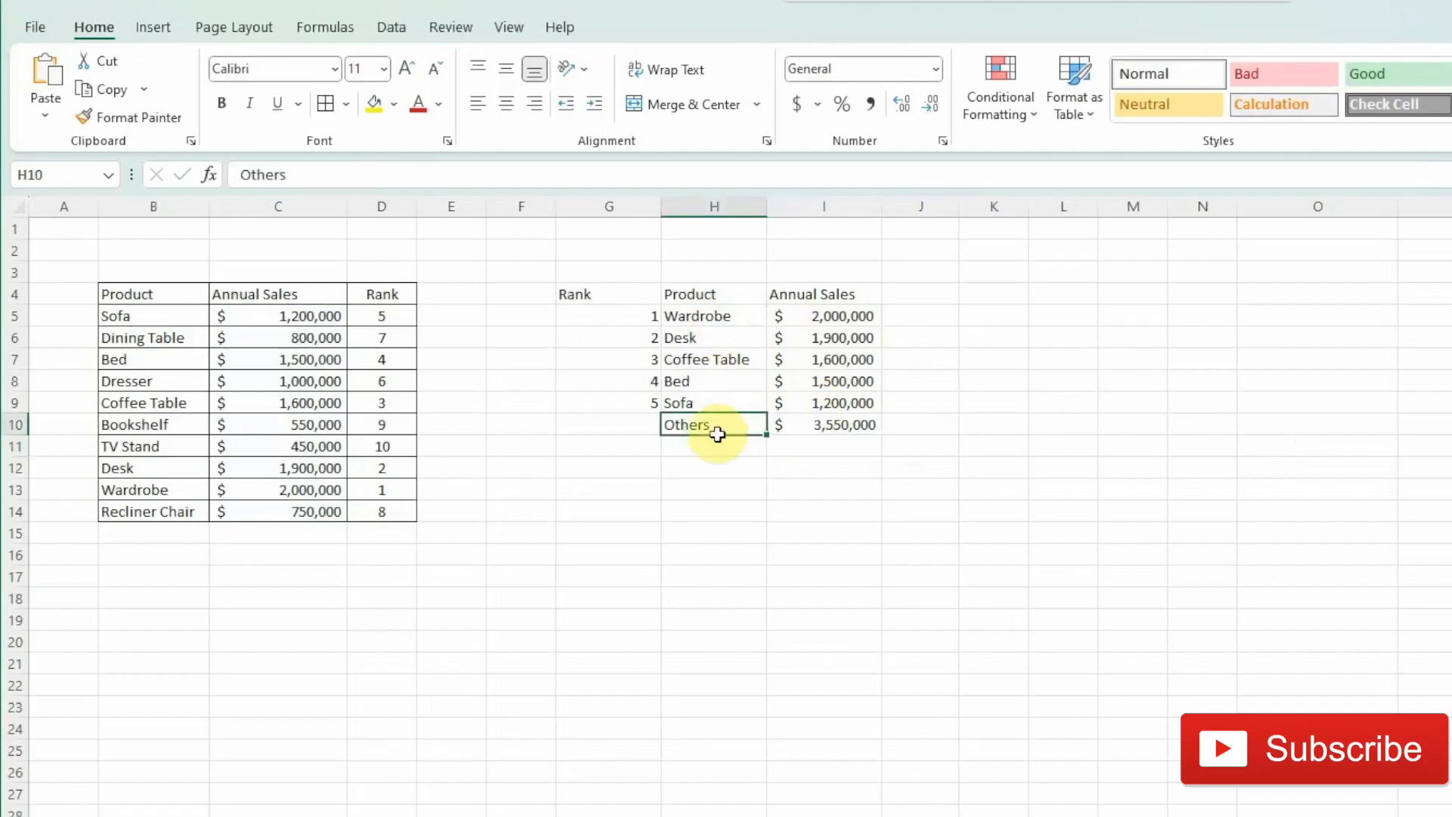
pyautogui.moveTo(713, 304); pyautogui.dragTo(803, 421)
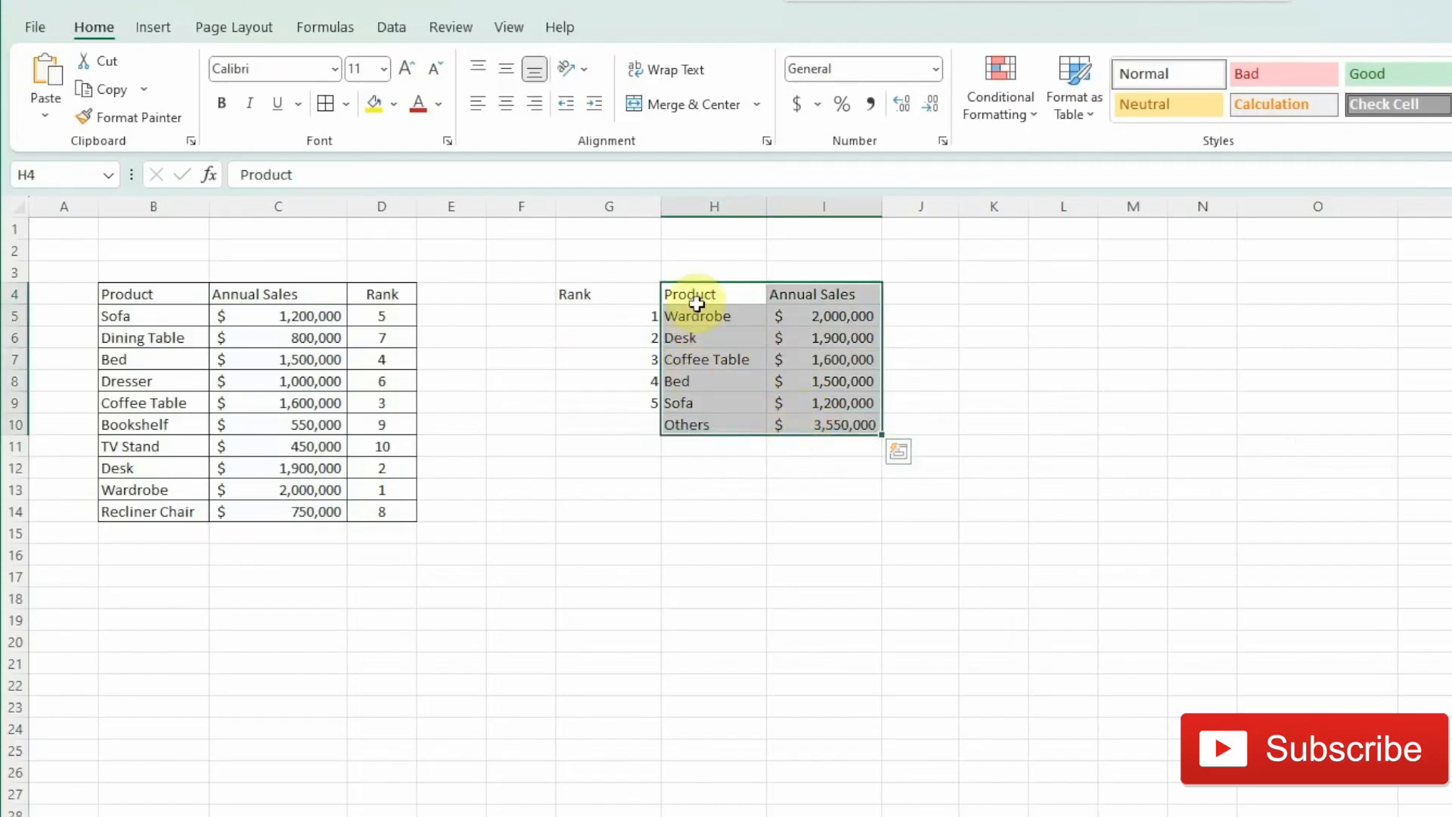
pyautogui.click(152, 26)
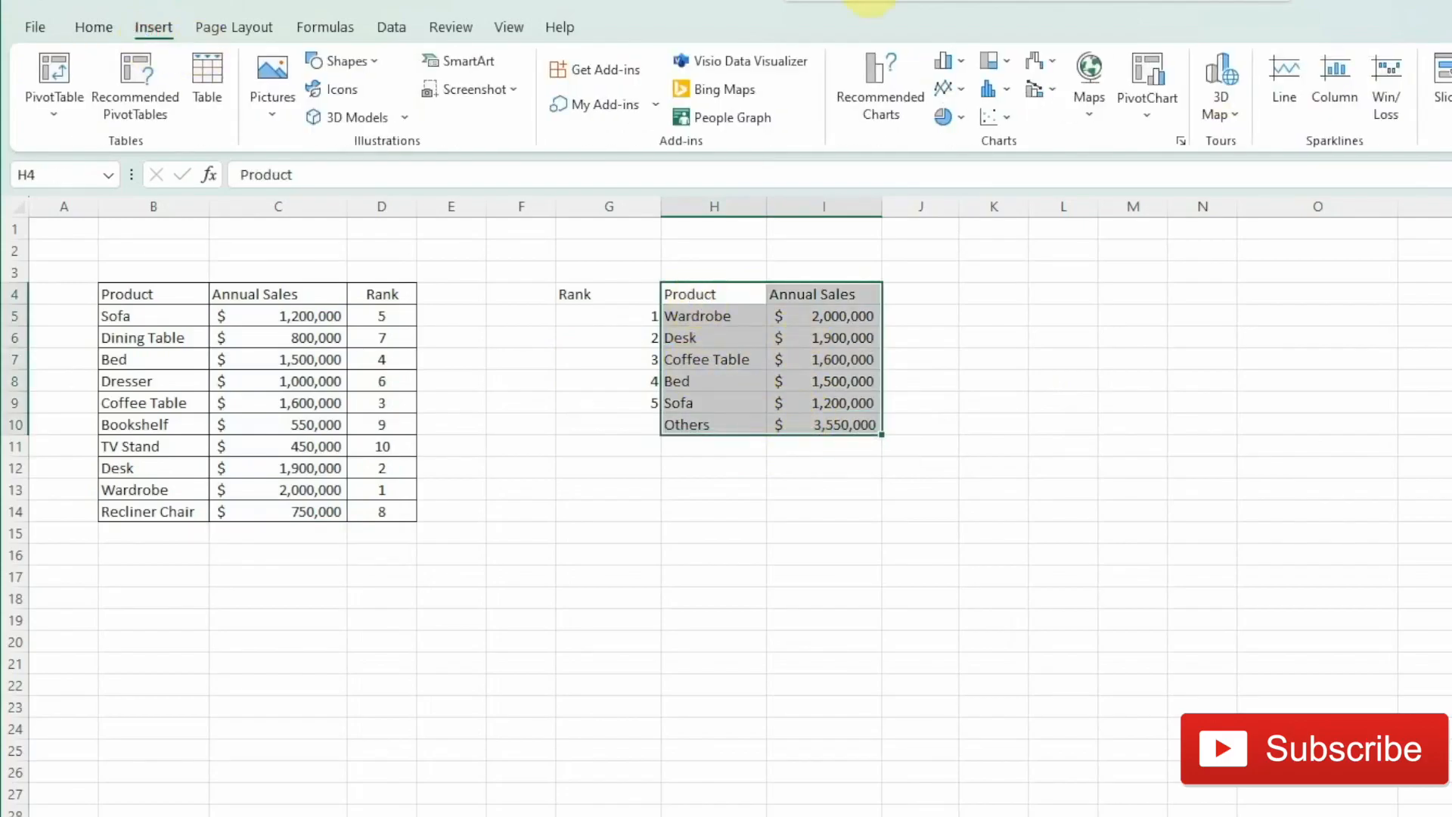
pyautogui.click(953, 60)
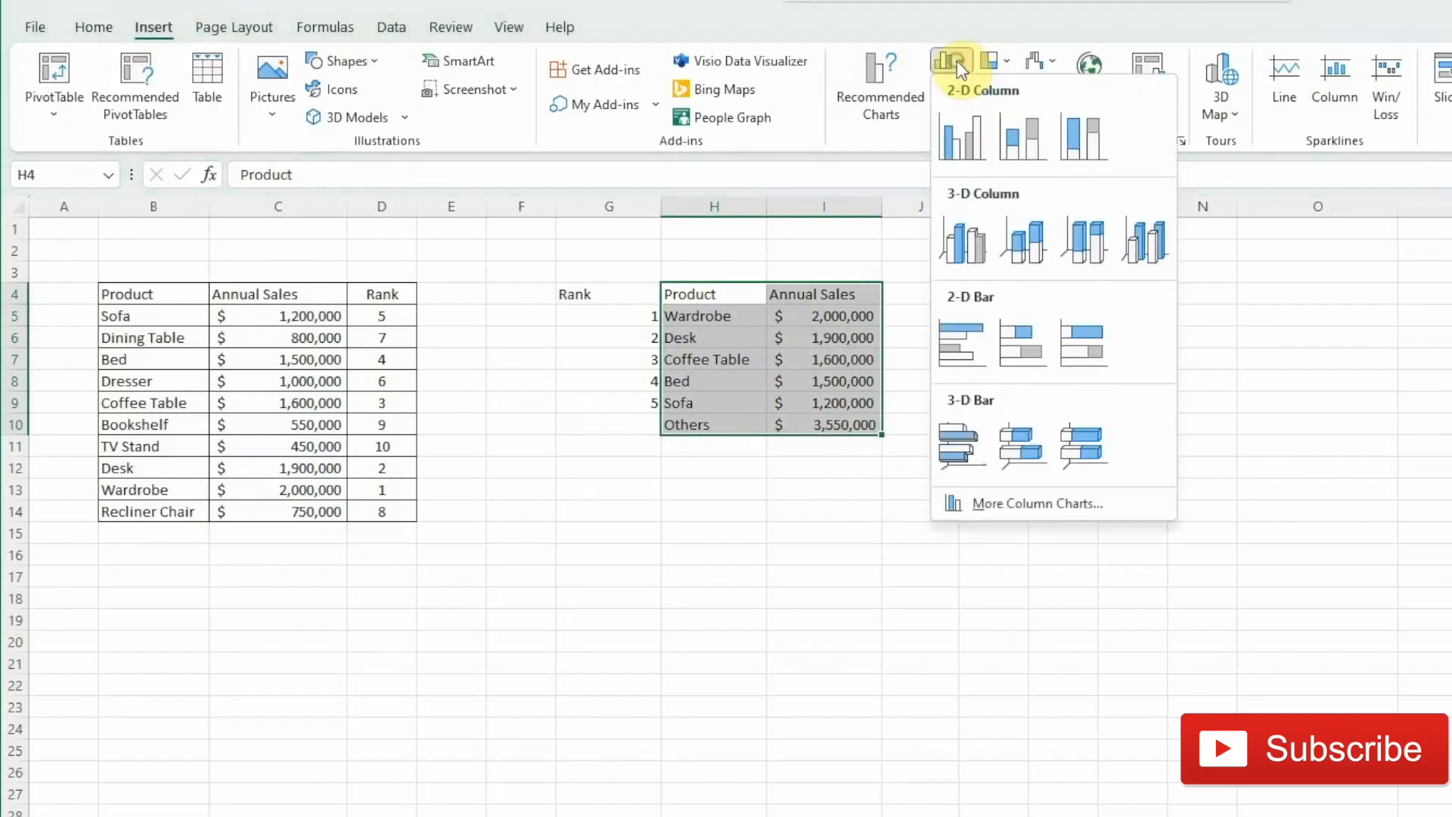
pyautogui.click(962, 140)
# - Move the chart beside the tables and add data labels to the sales columns
pyautogui.moveTo(1066, 524); pyautogui.dragTo(801, 529)
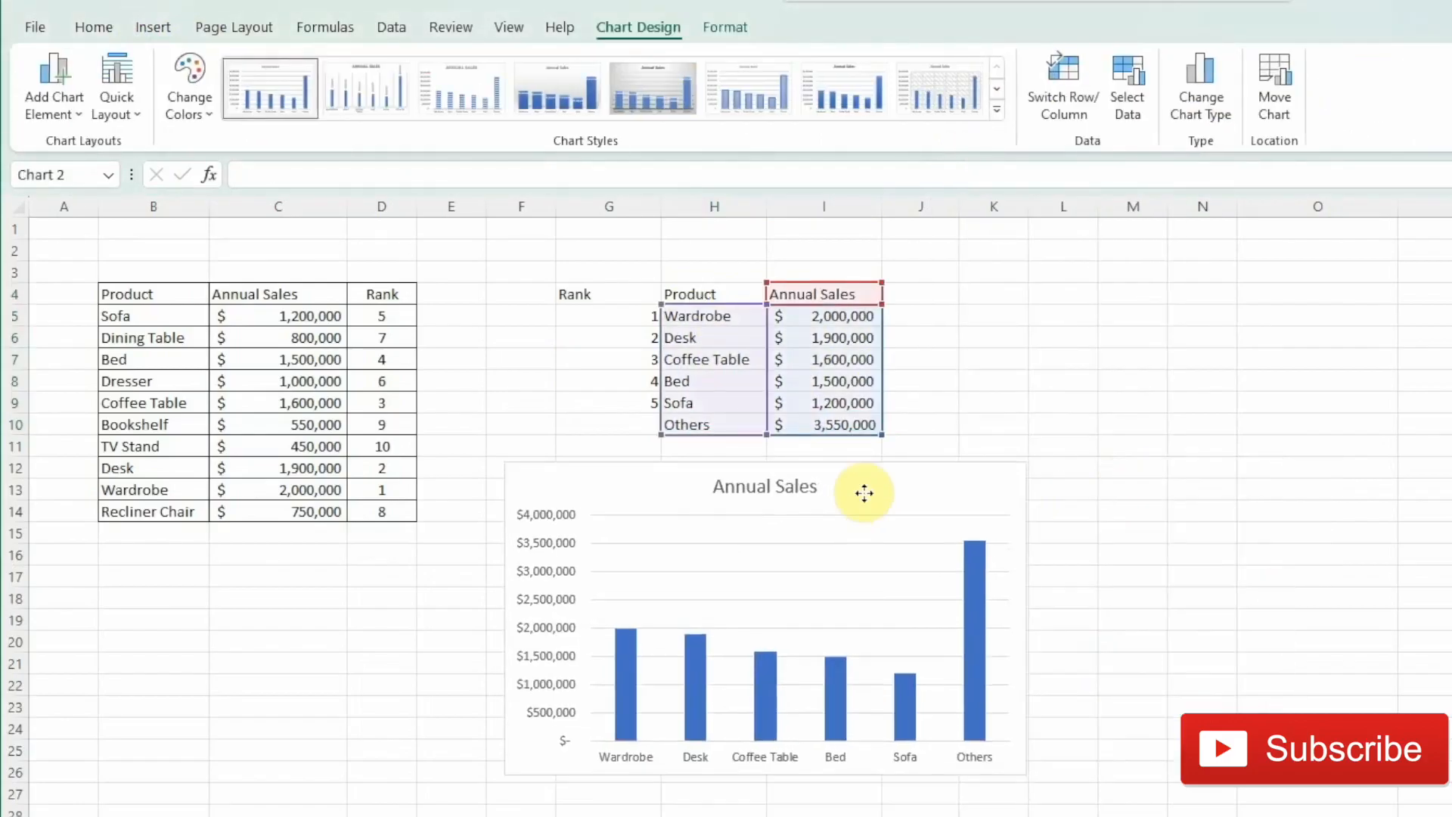
pyautogui.rightClick(974, 645)
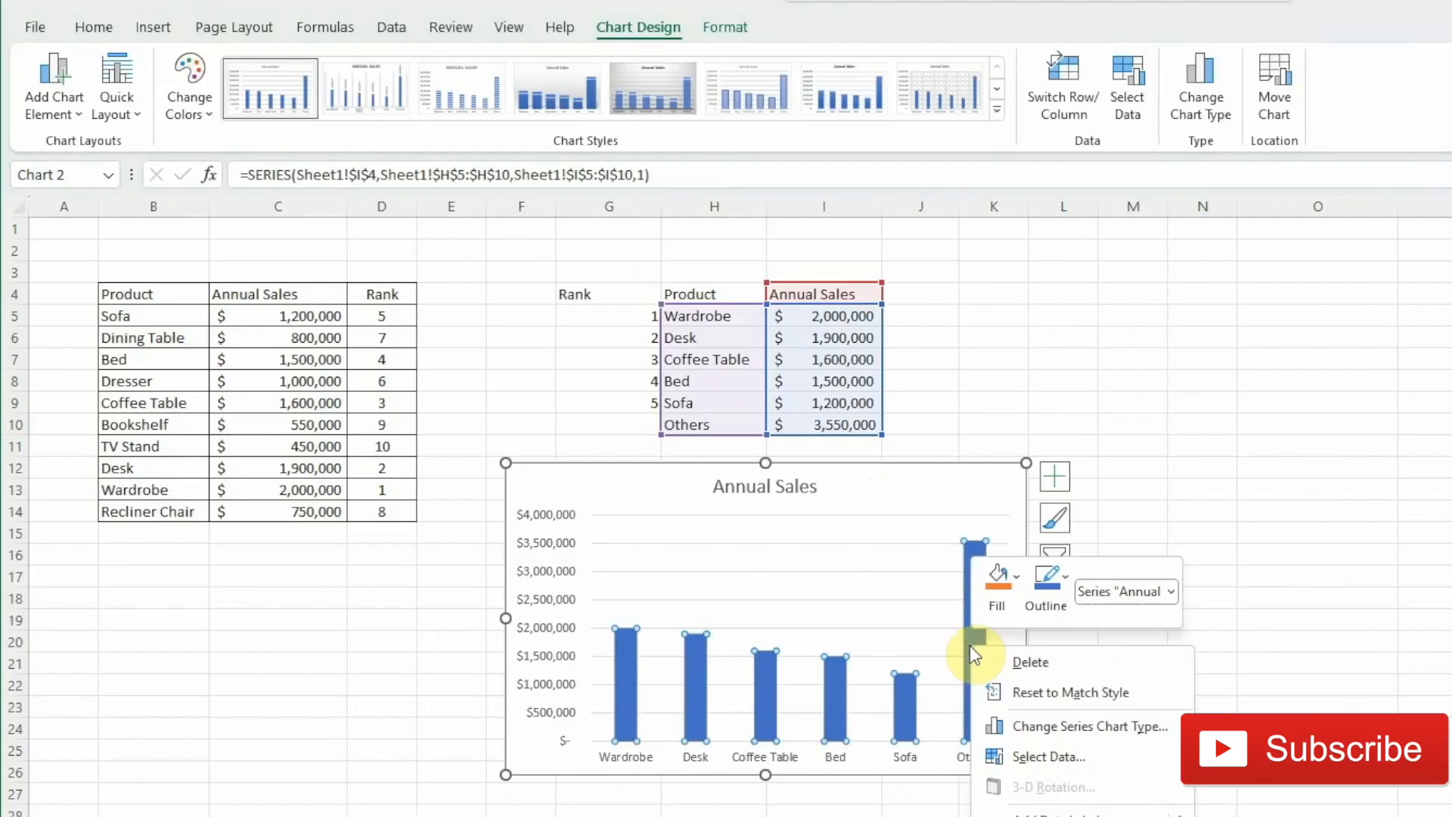
pyautogui.click(1098, 811)
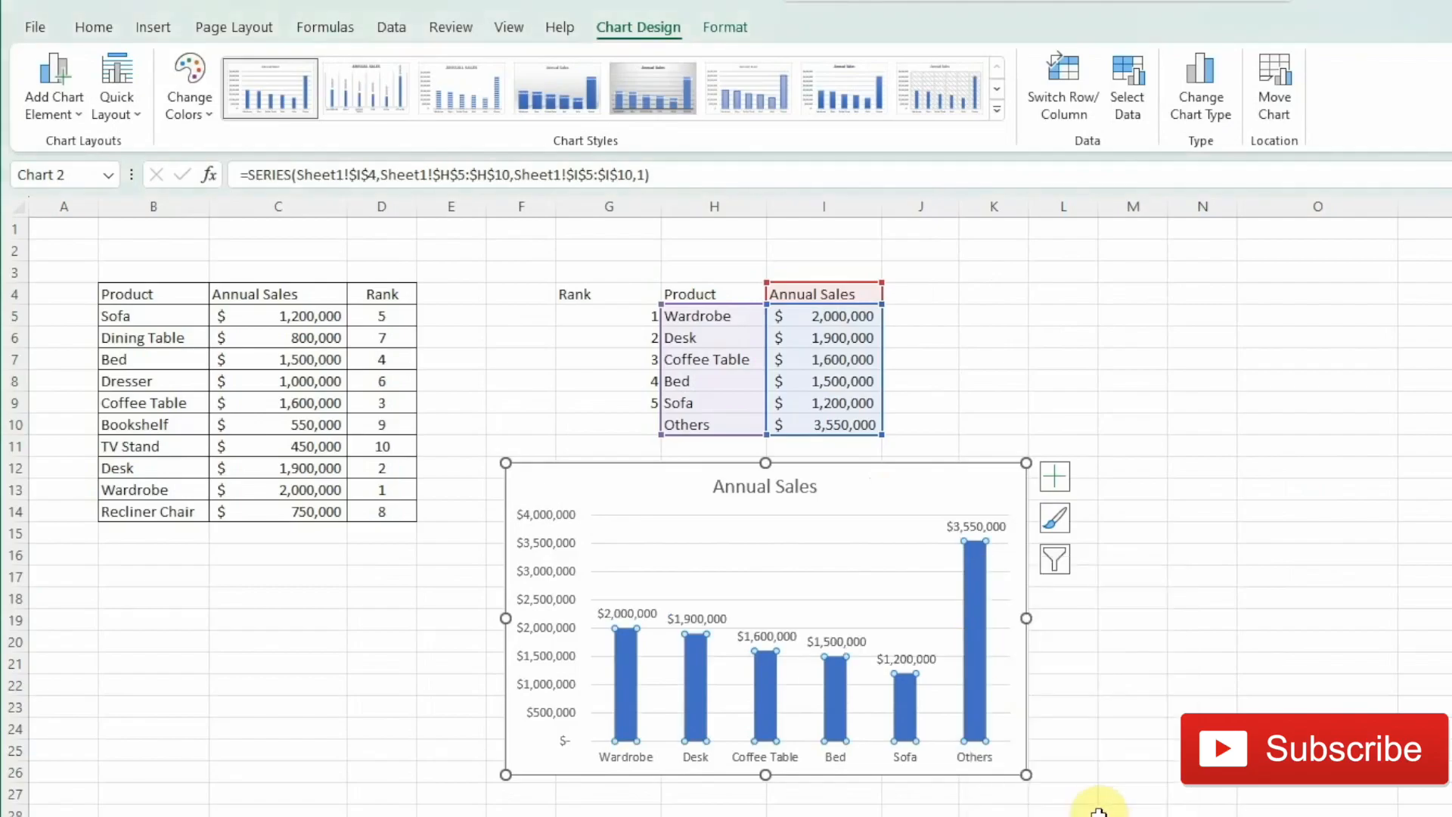
# - Delete the chart's vertical axis and its gridlines
pyautogui.click(537, 591)
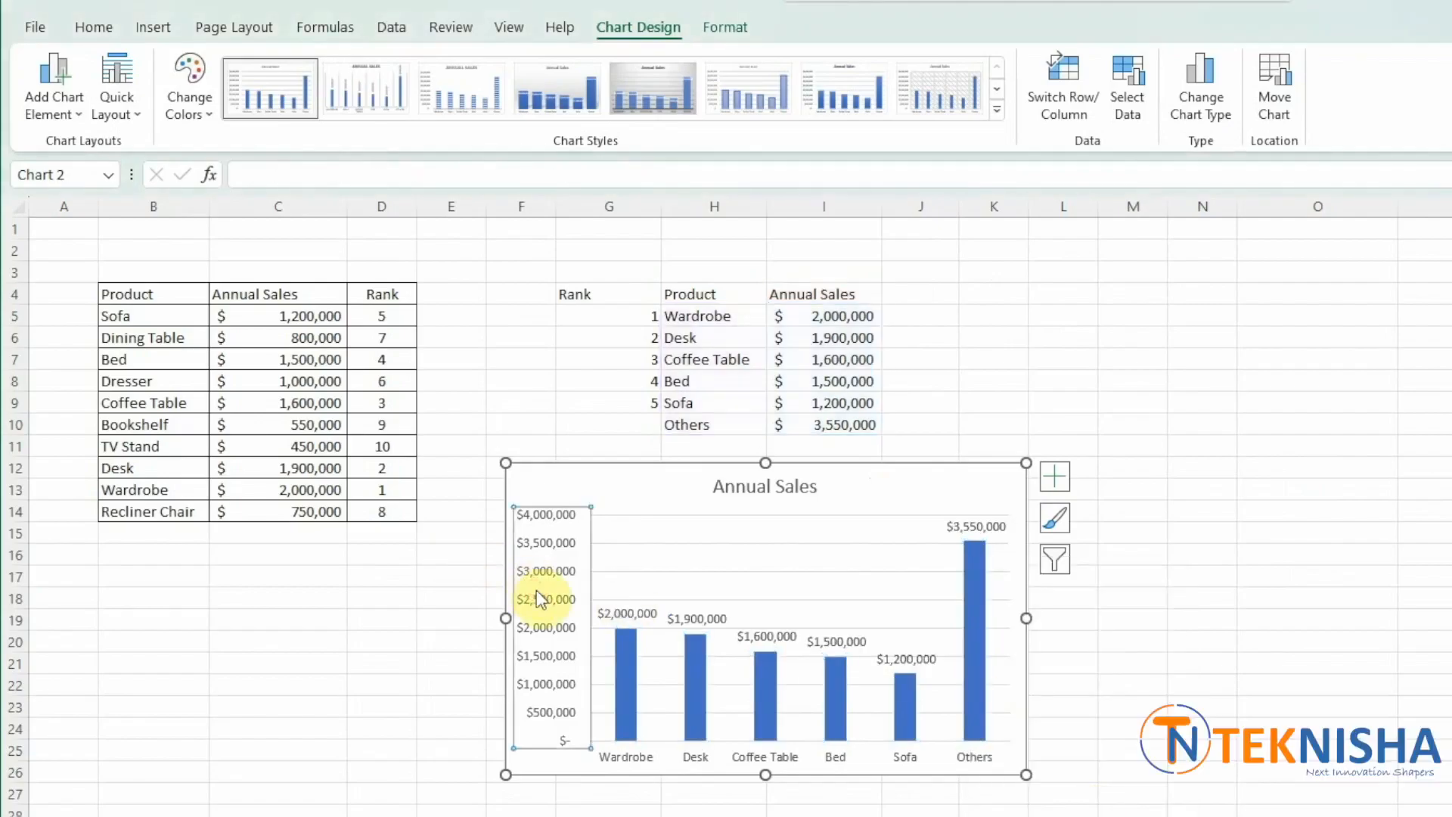
pyautogui.press('Delete')
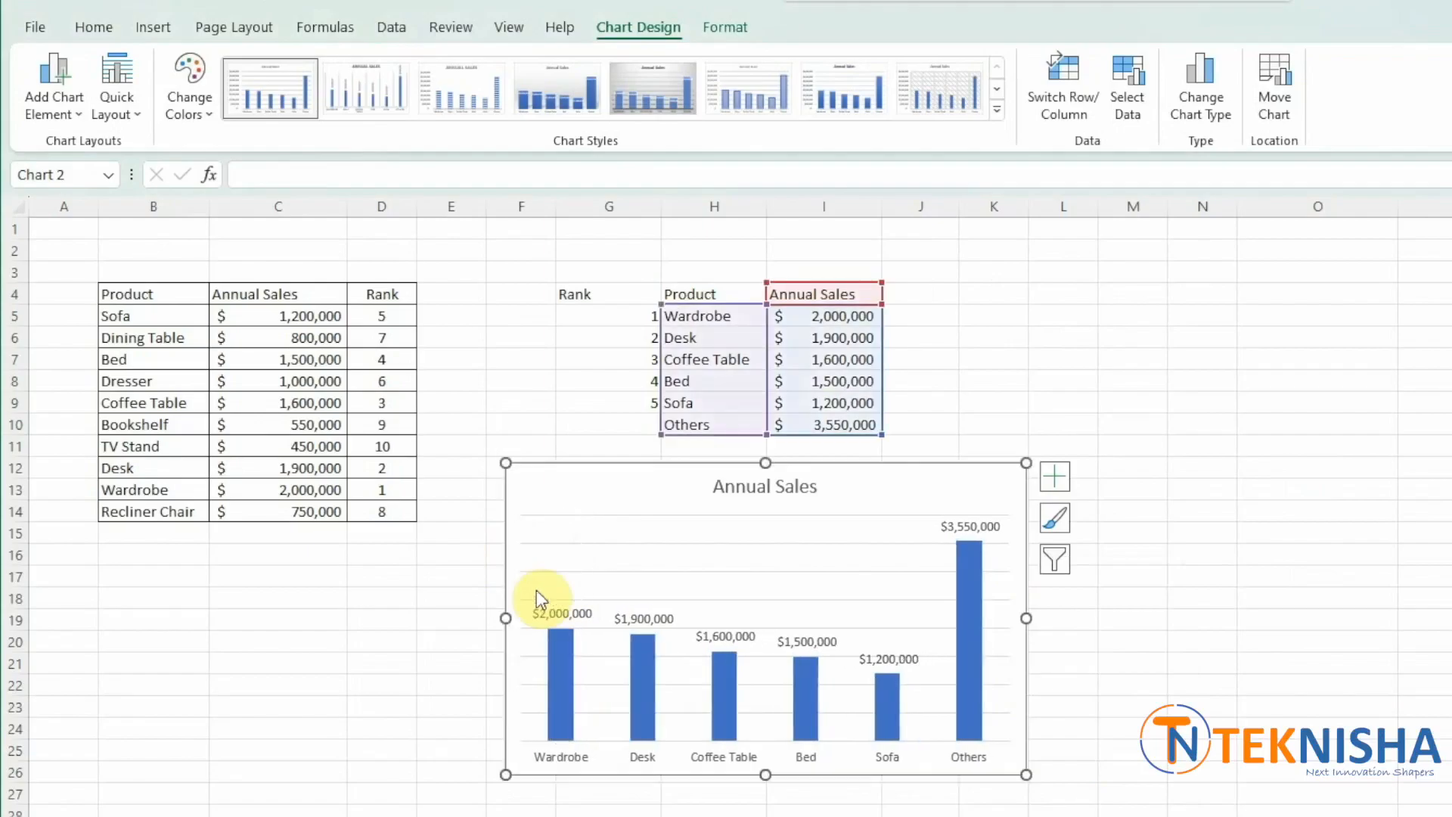
pyautogui.click(582, 543)
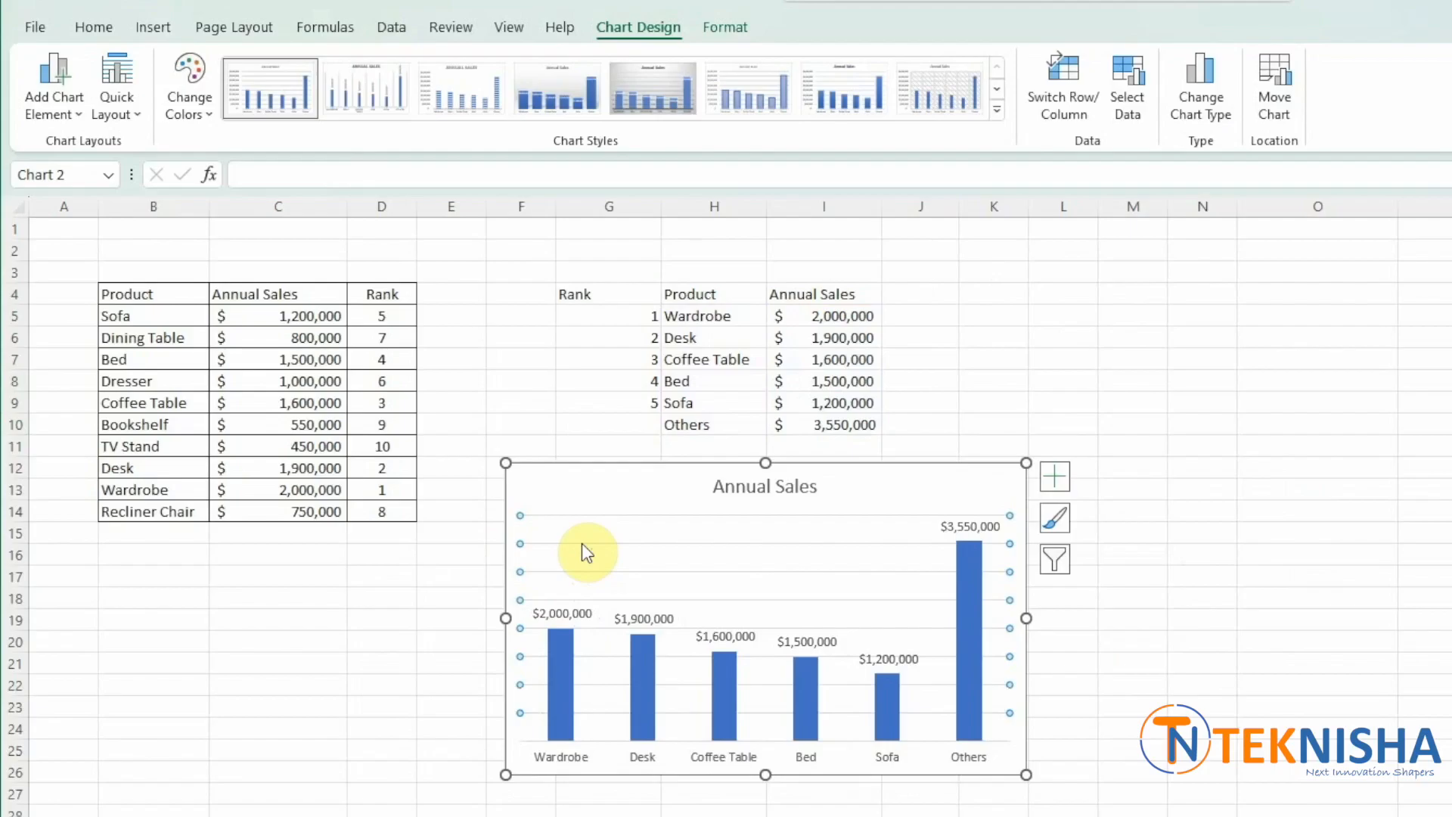
pyautogui.press('Delete')
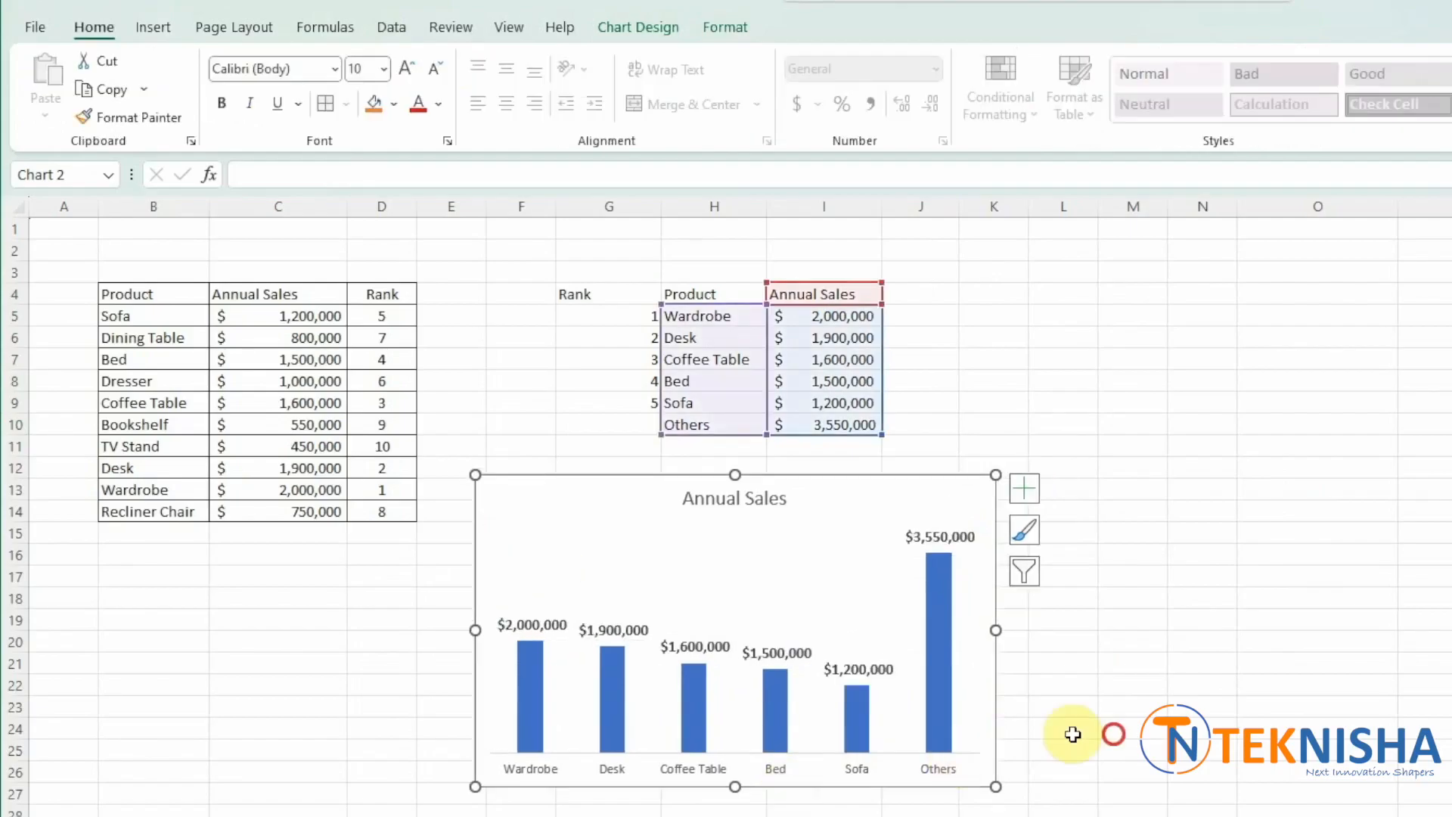
pyautogui.click(1111, 734)
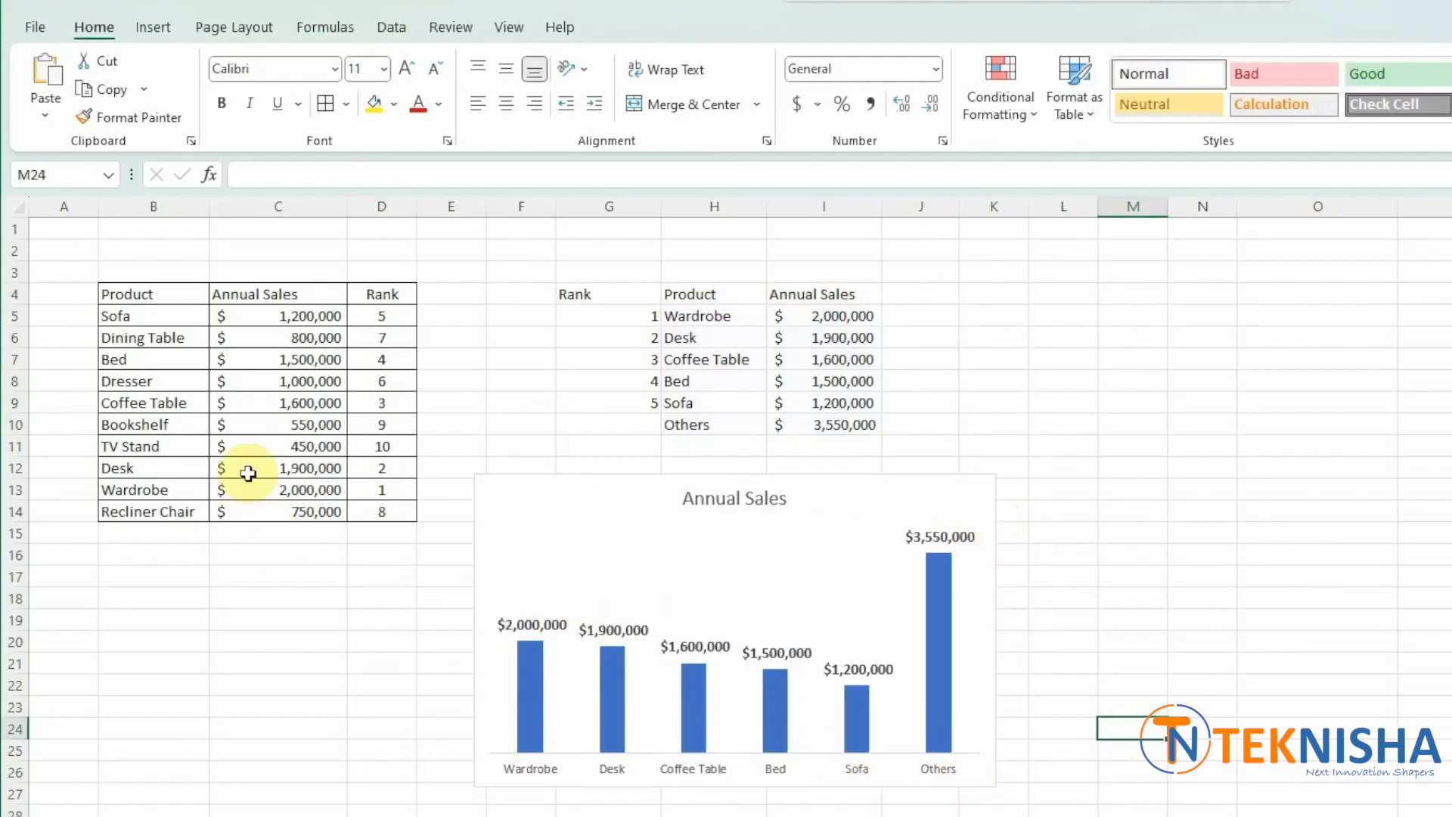
# - Change Wardrobe's annual sales in C13 to 800000
pyautogui.click(279, 493)
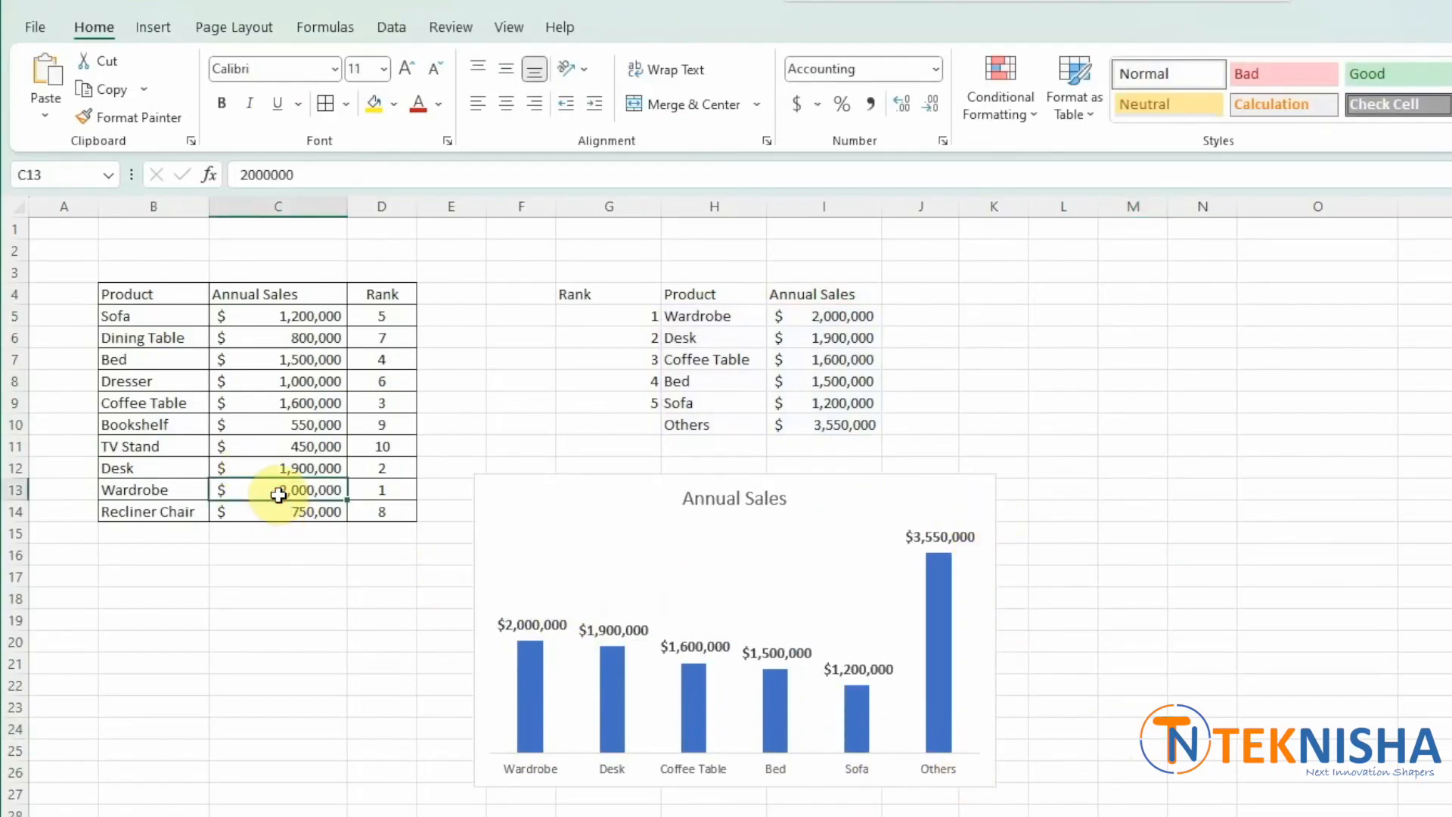
pyautogui.click(251, 174)
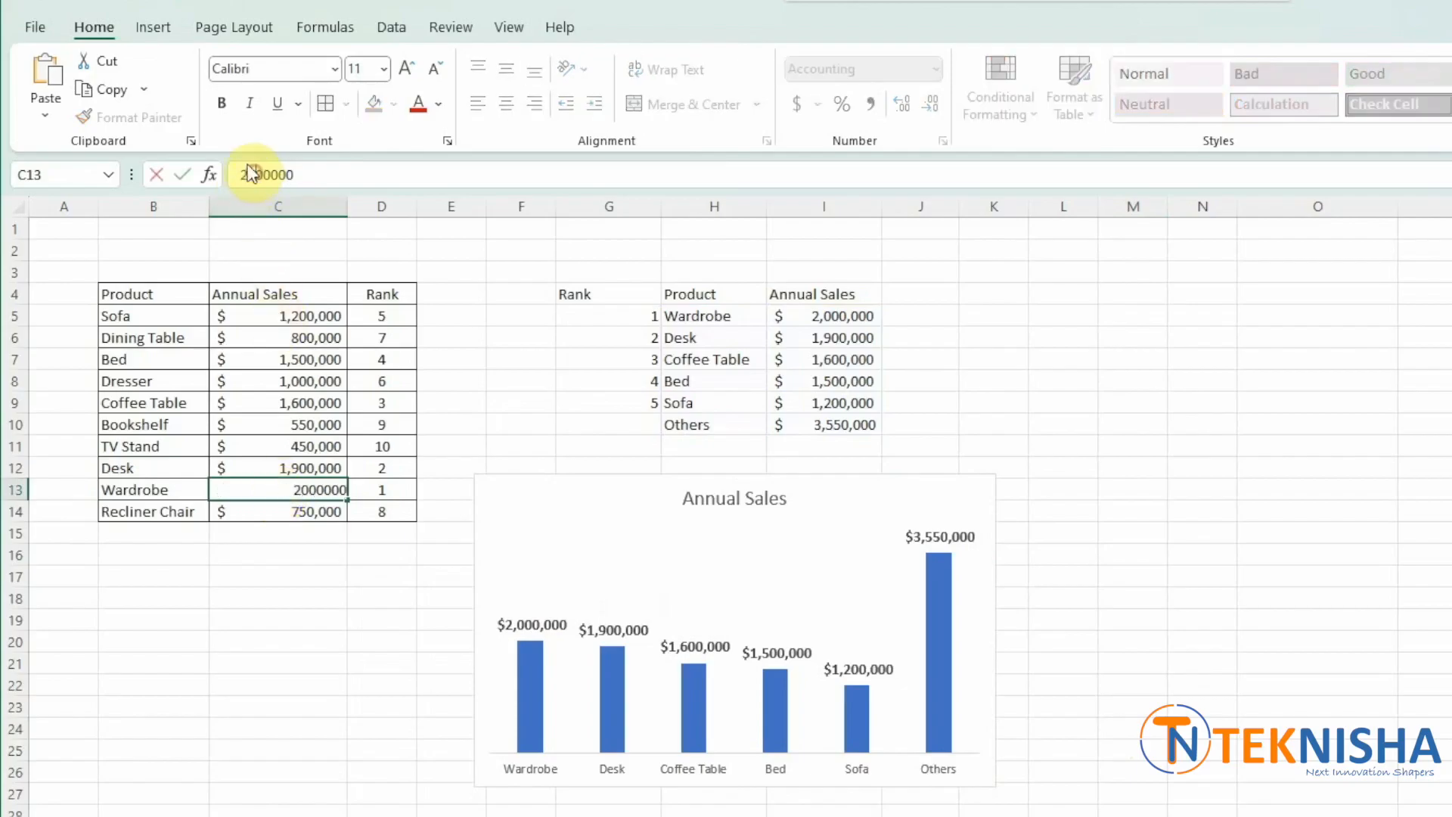
pyautogui.press('BackSpace')
pyautogui.press('BackSpace')
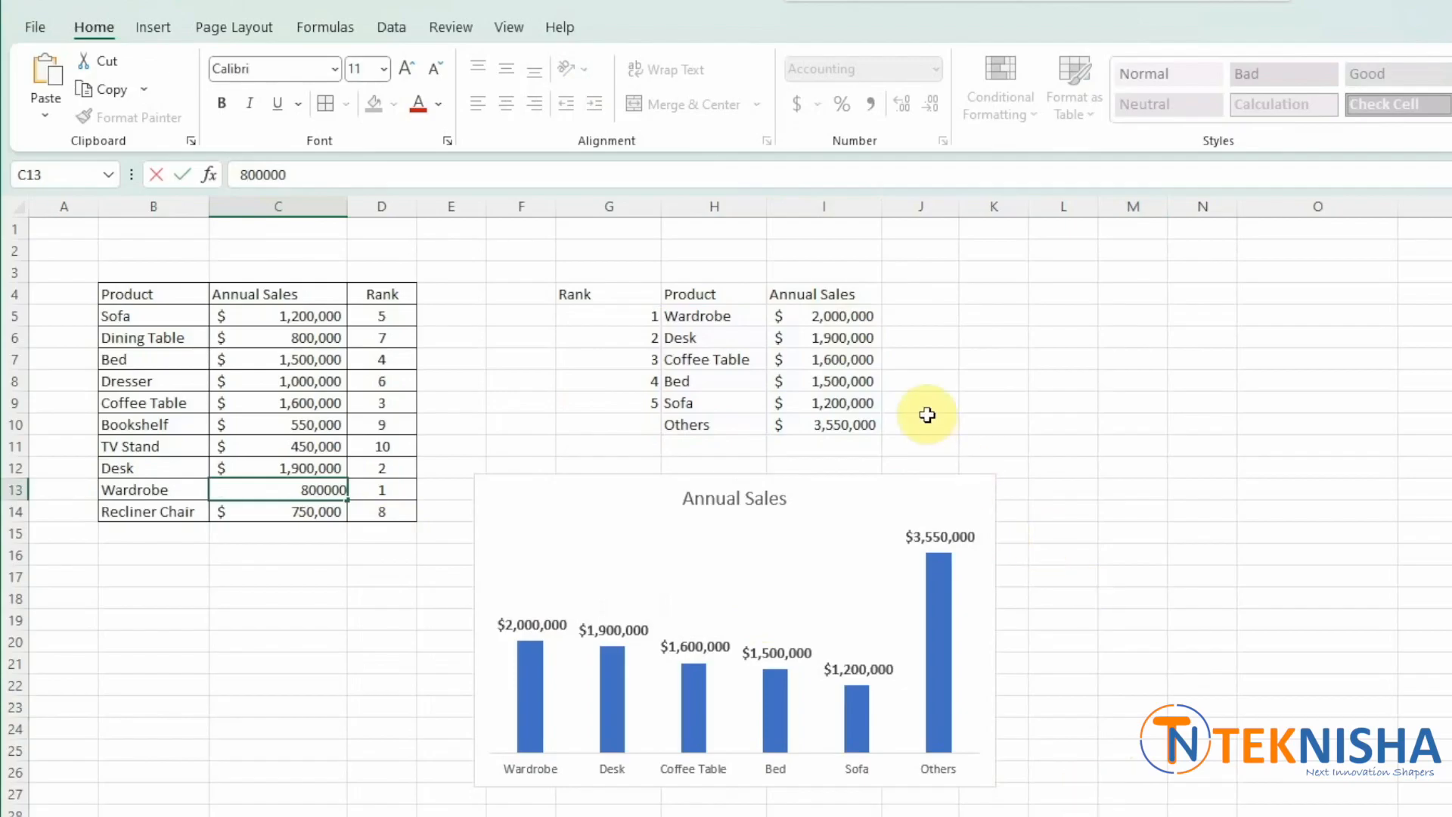
pyautogui.press('Return')
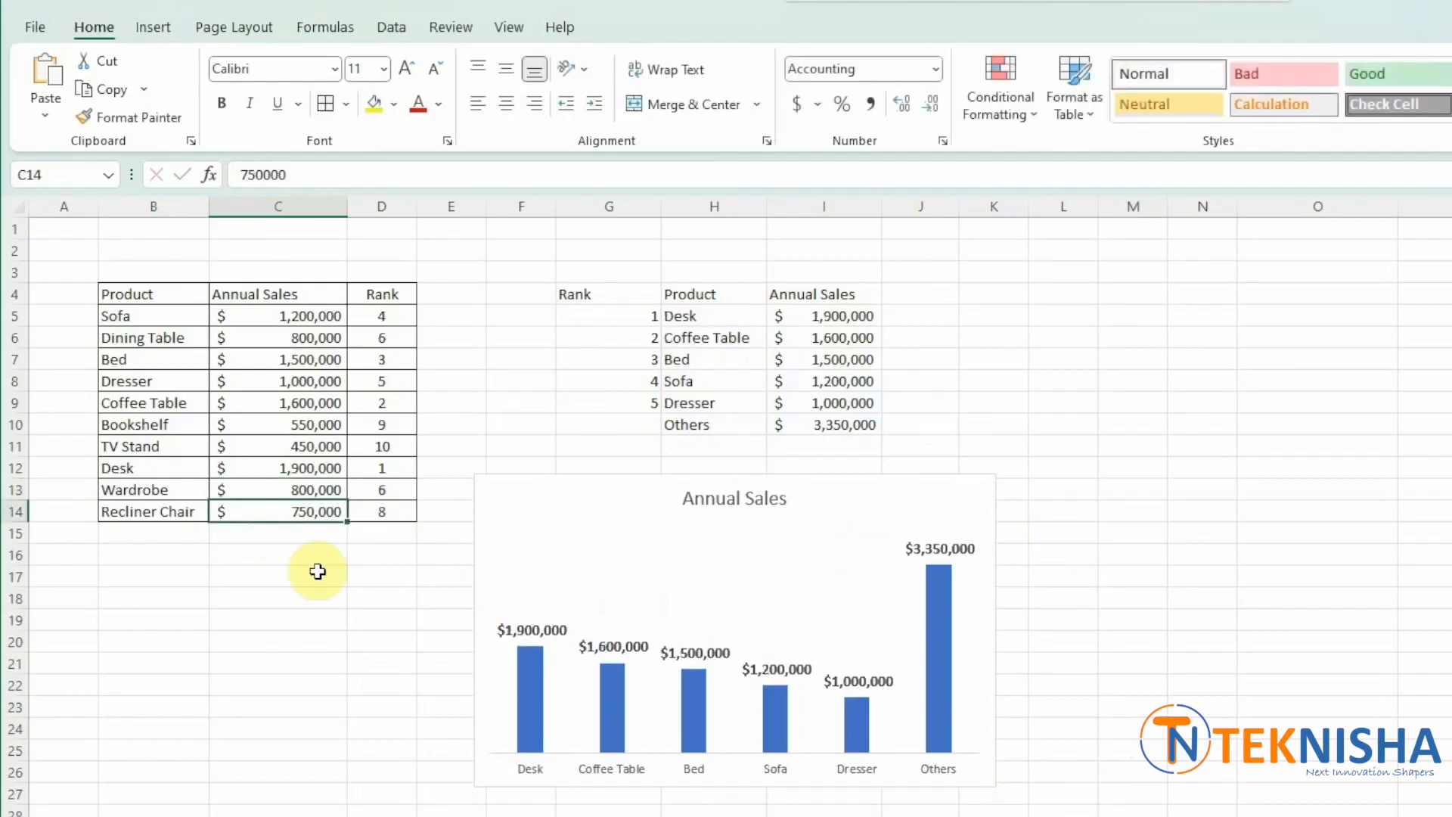